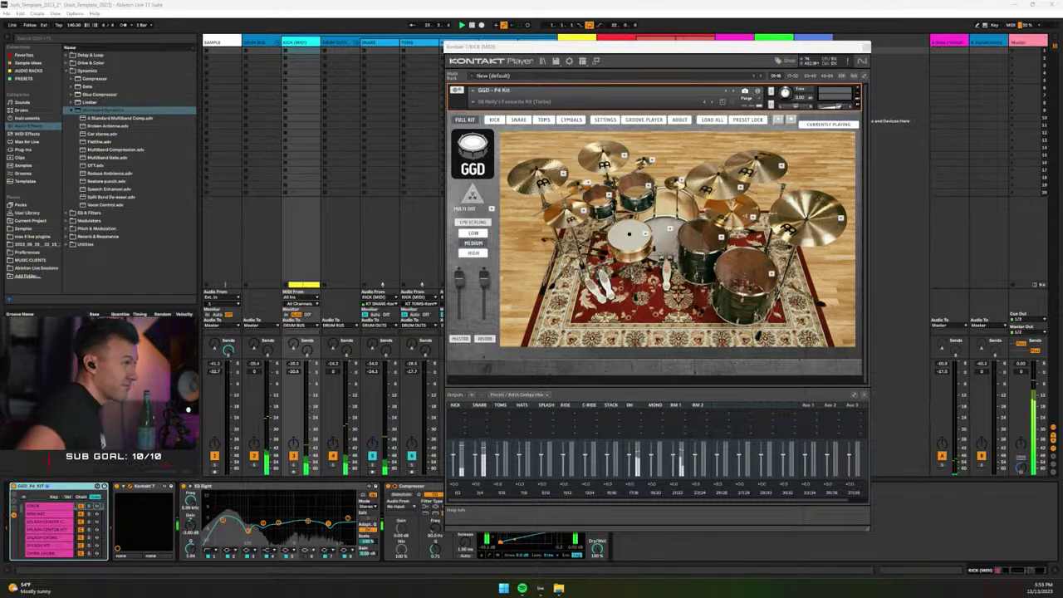
Review the P4 Kit's cymbal mixer, mappings and snare channel levels in Kontakt, close the instrument window and stop playback.
click(604, 120)
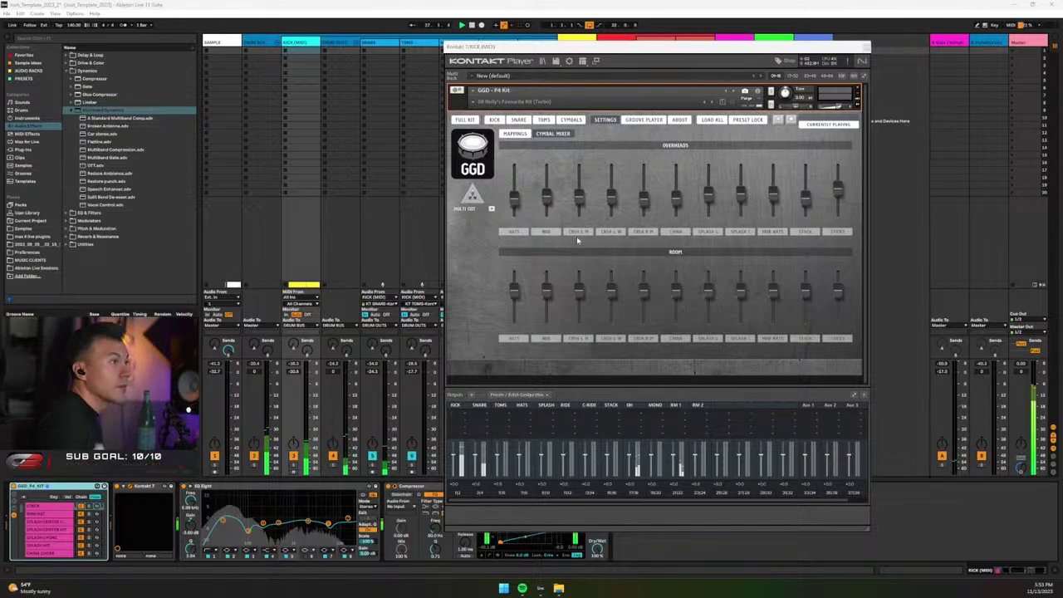
click(515, 133)
click(519, 119)
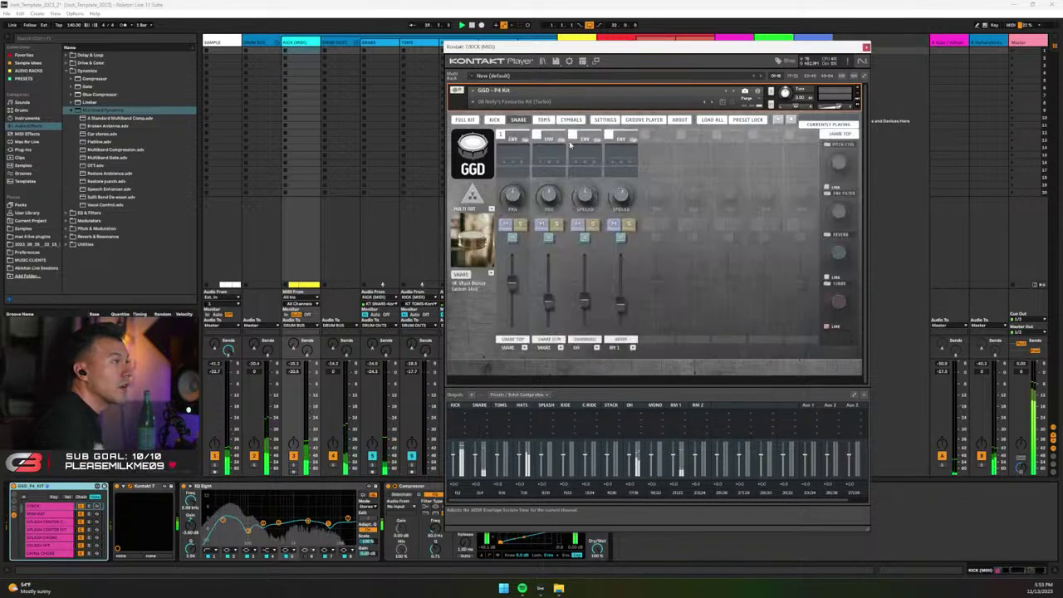
click(586, 303)
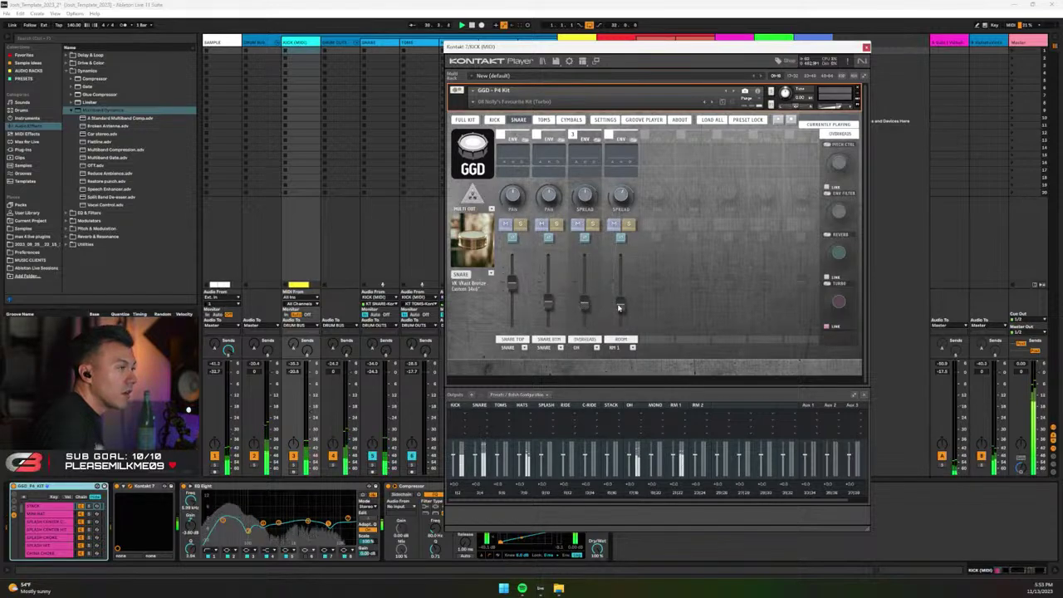
click(511, 286)
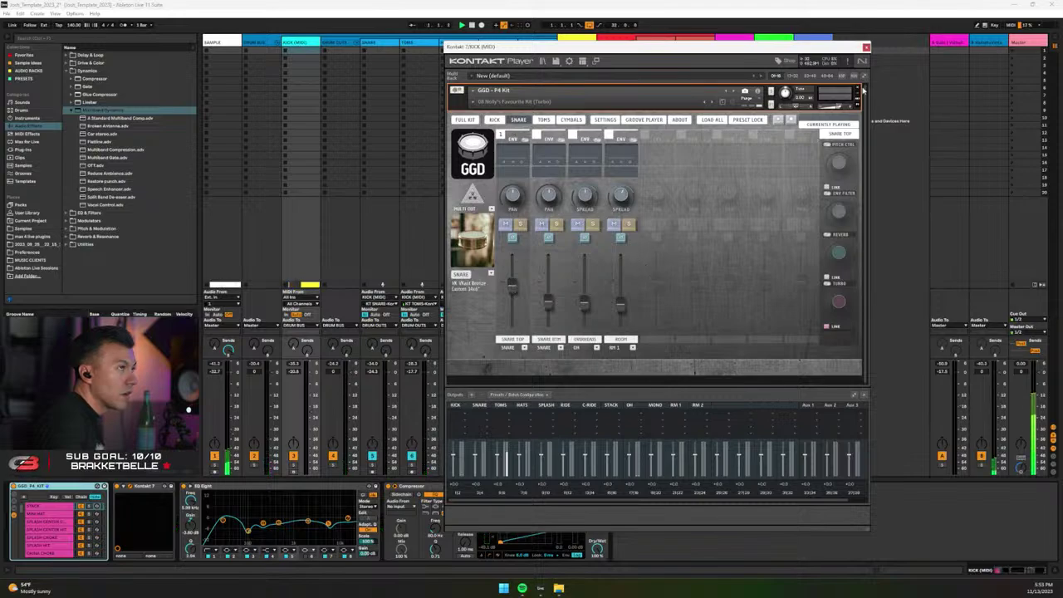
click(865, 48)
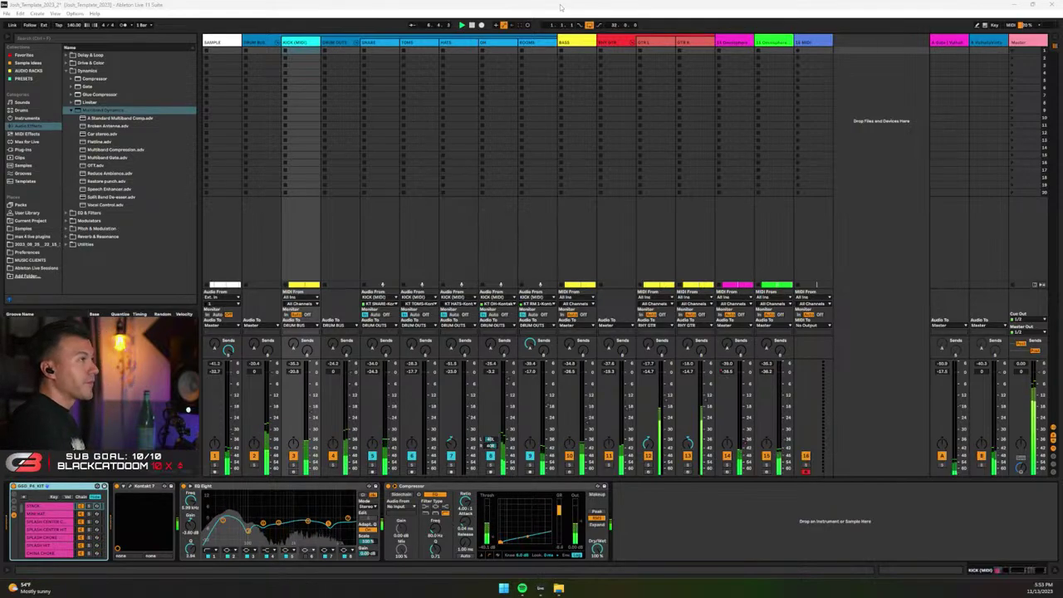
key(space)
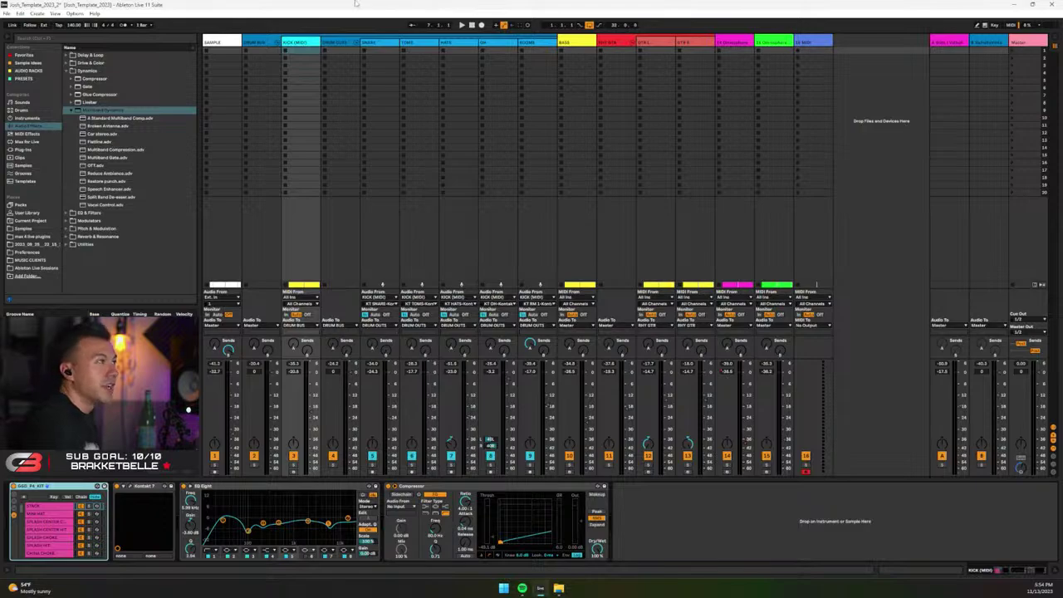
Save the Live Set as a new file in the same project folder, replacing the name's final "2" with "congested".
click(7, 13)
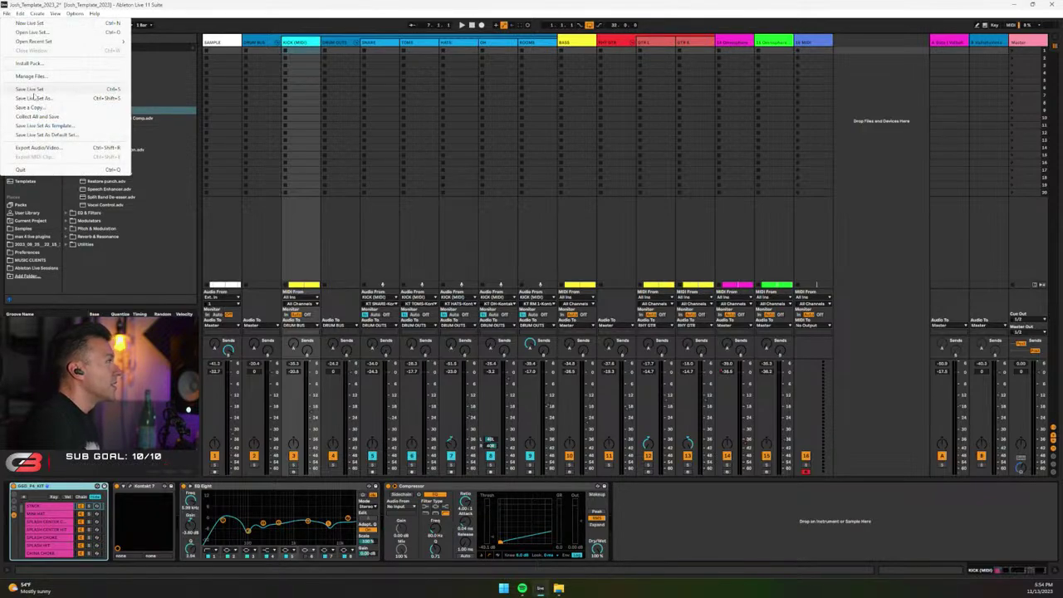
click(33, 98)
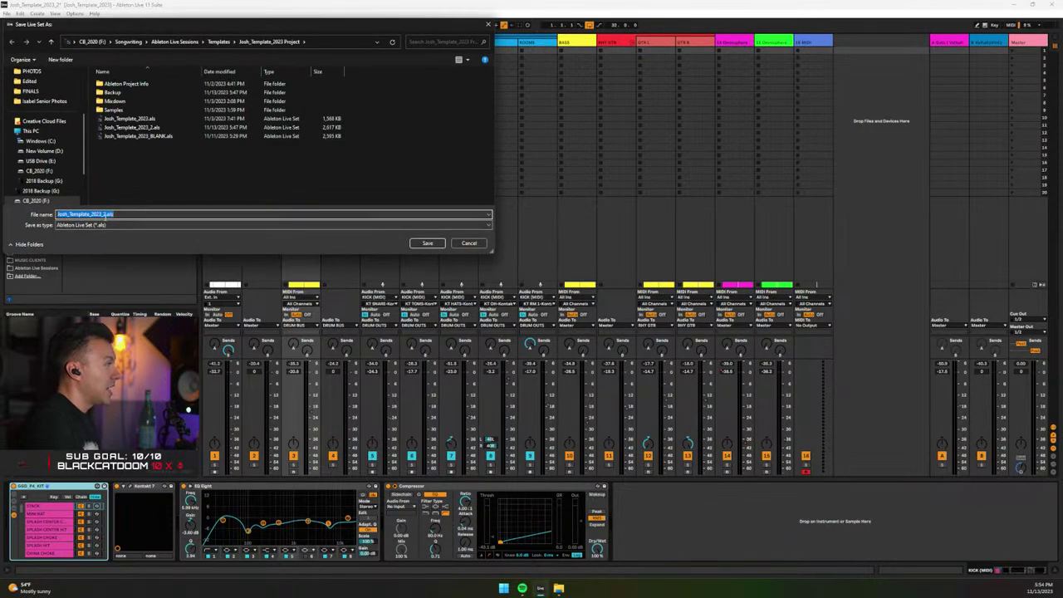
click(104, 214)
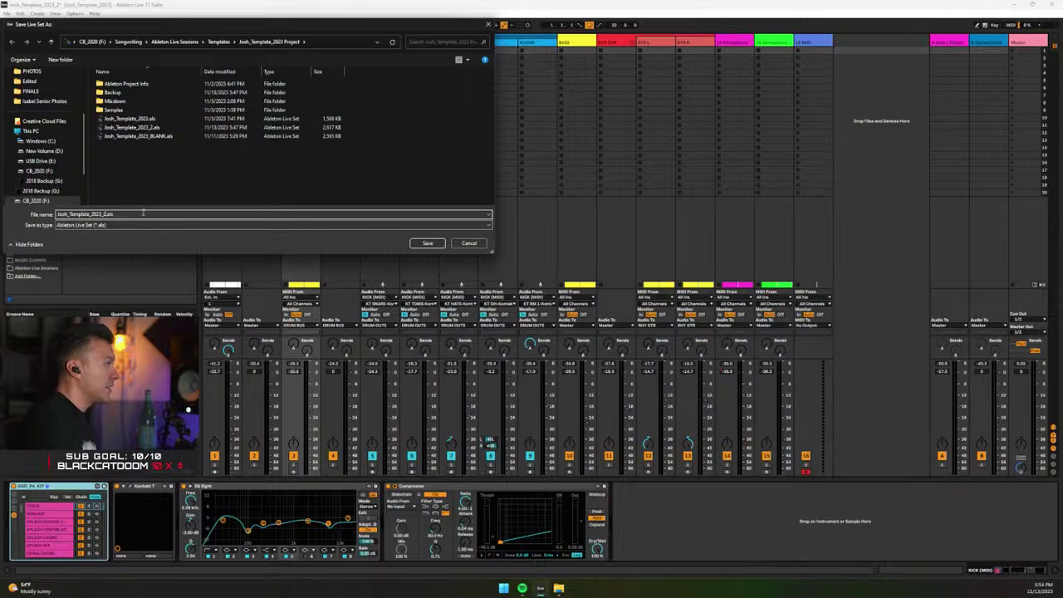
text(congesta)
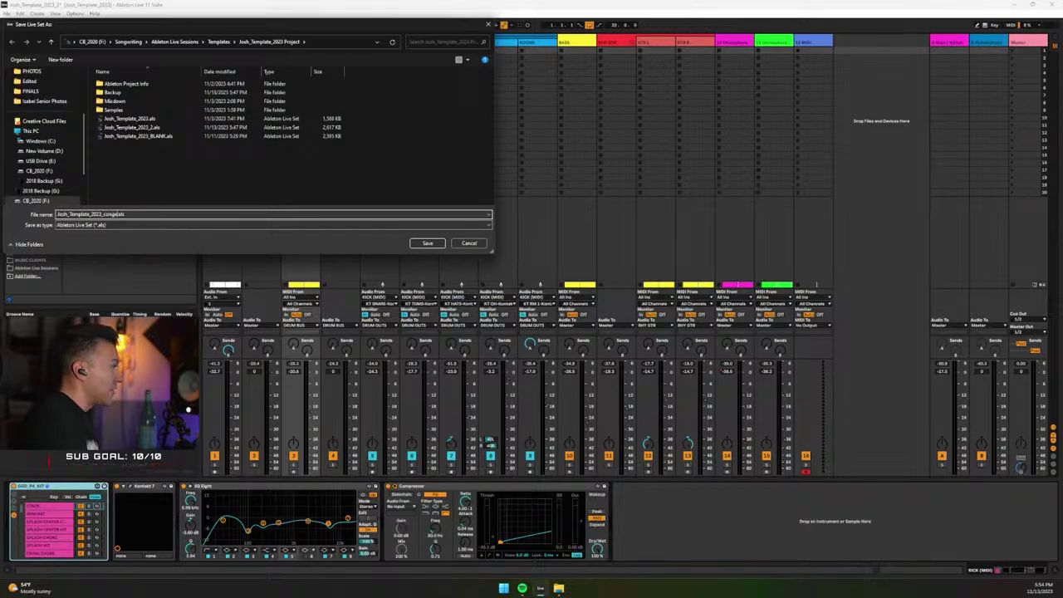
text(d)
key(Return)
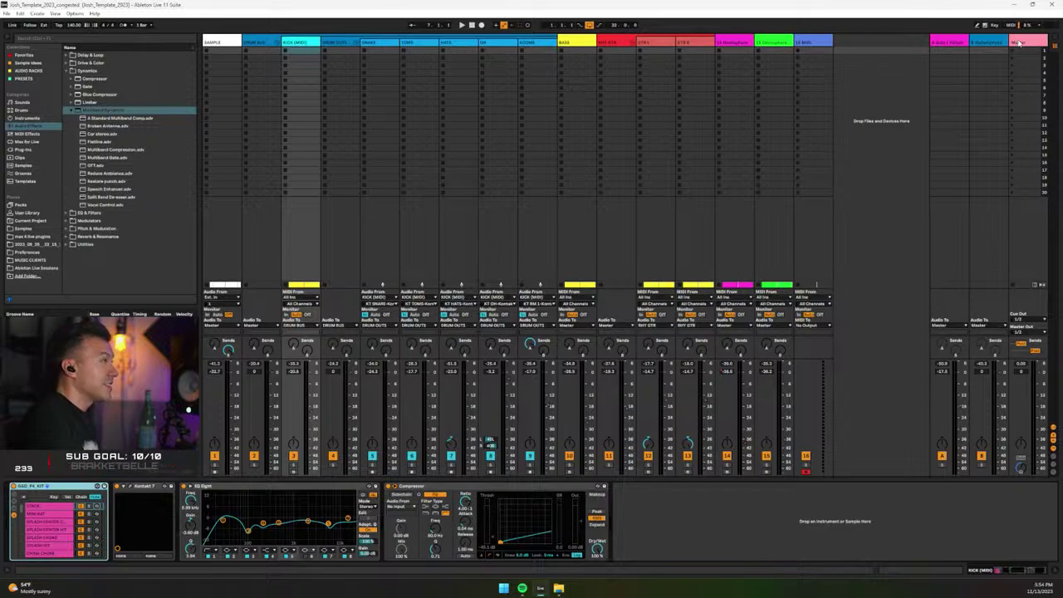
Collapse the Multiband Dynamics and Dynamics folders in the browser and show the Master track's device chain.
click(69, 110)
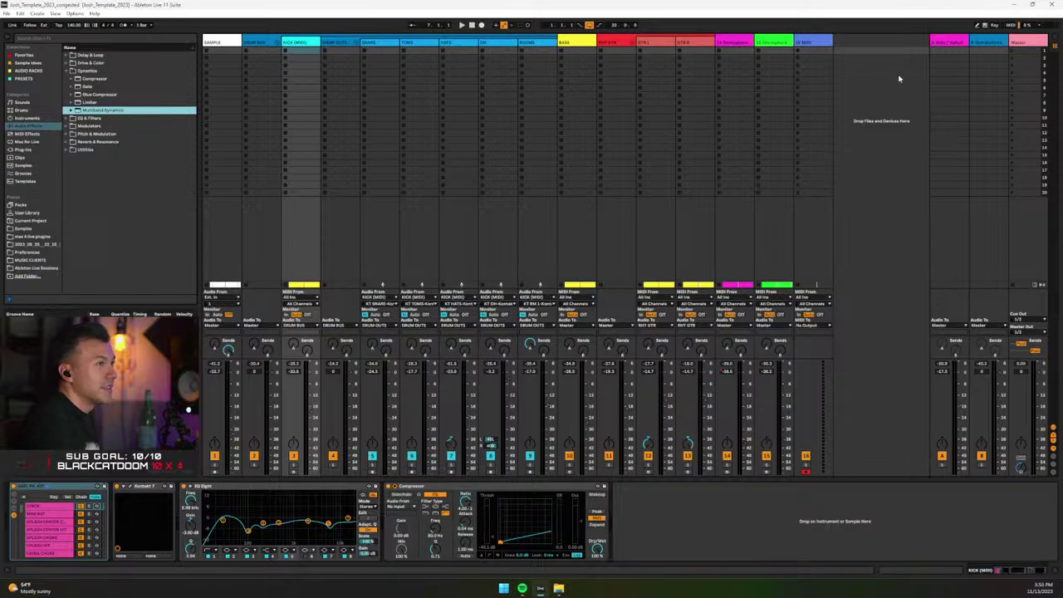
click(1023, 39)
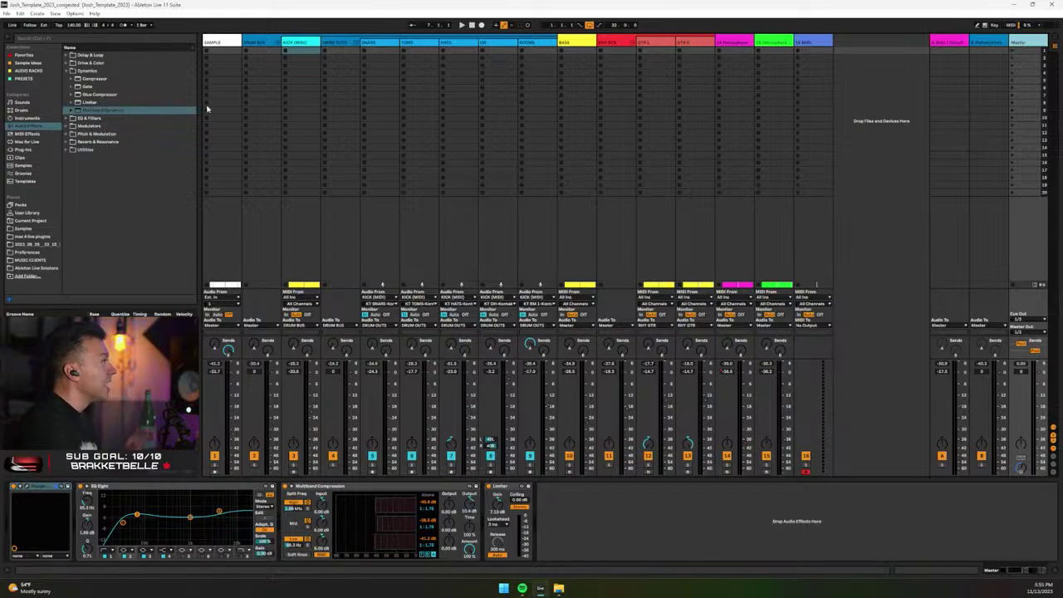
click(67, 72)
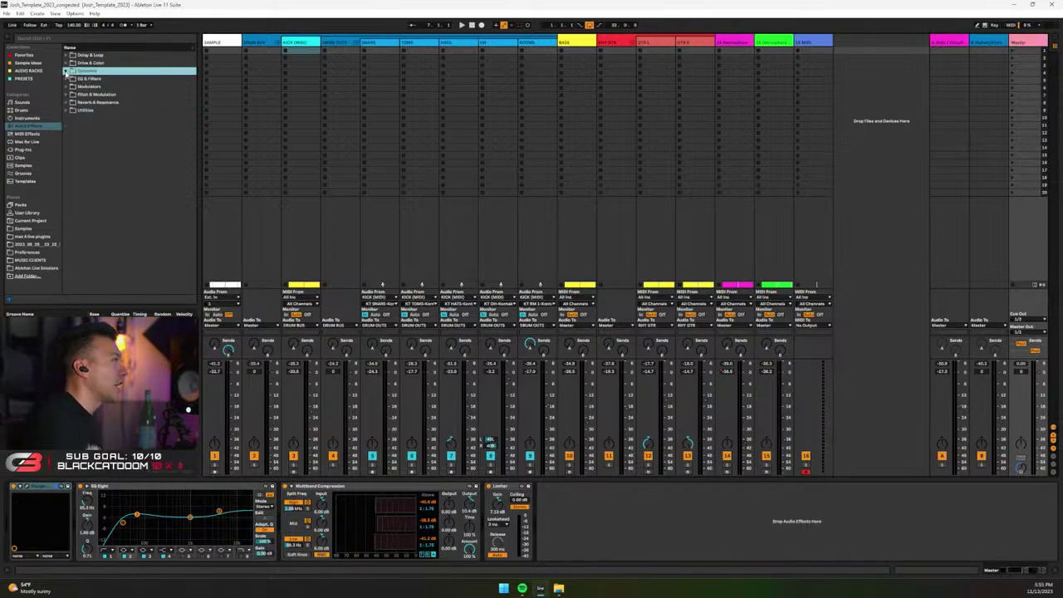
Collapse the GetGood Drums and VST3 folders in the plug-in browser and return to the Master track.
click(25, 150)
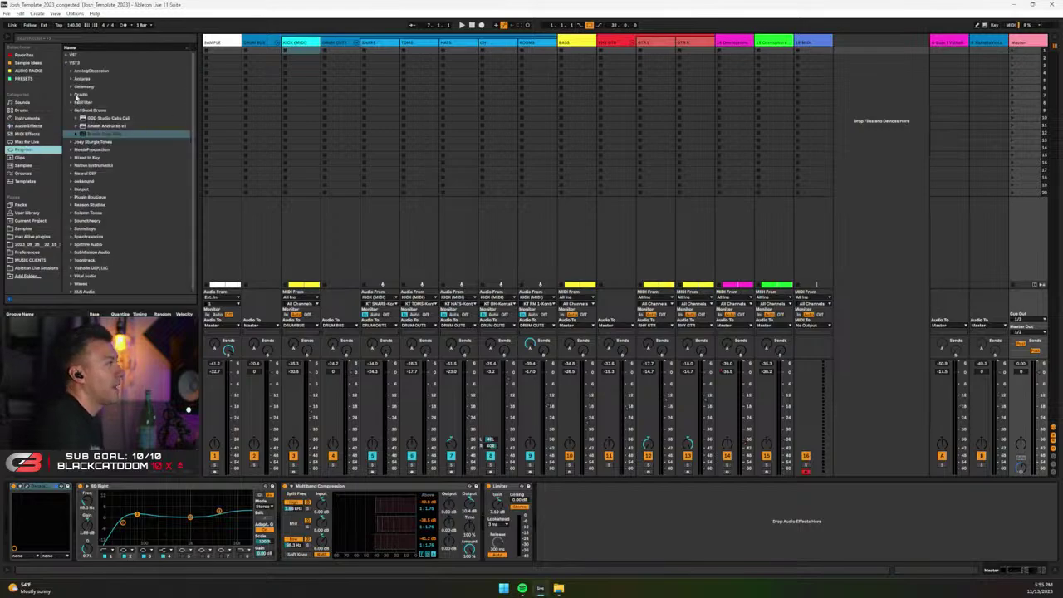
click(71, 110)
click(68, 65)
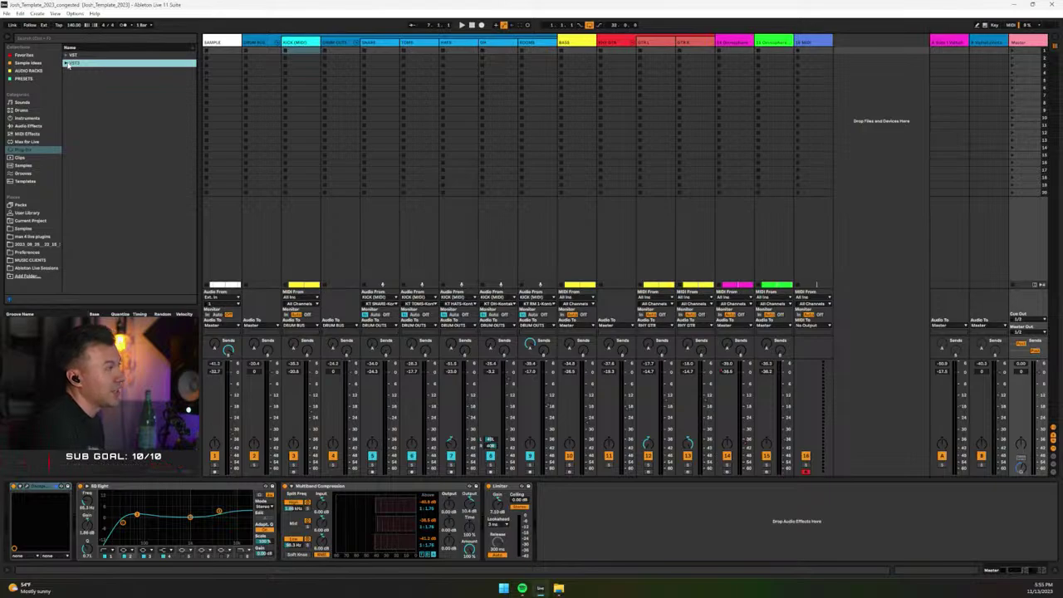
click(67, 64)
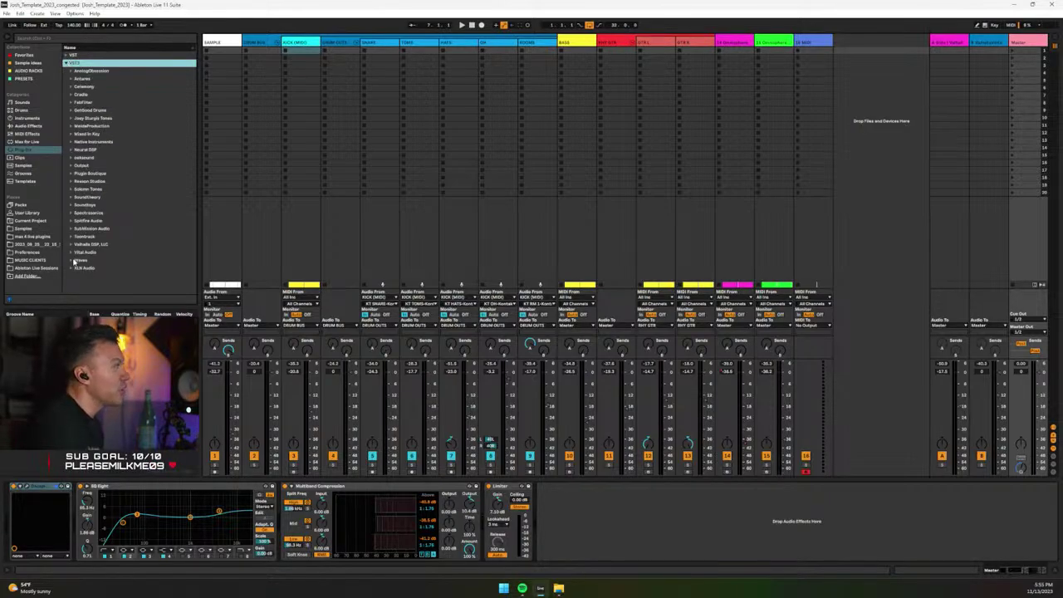
click(67, 64)
click(904, 98)
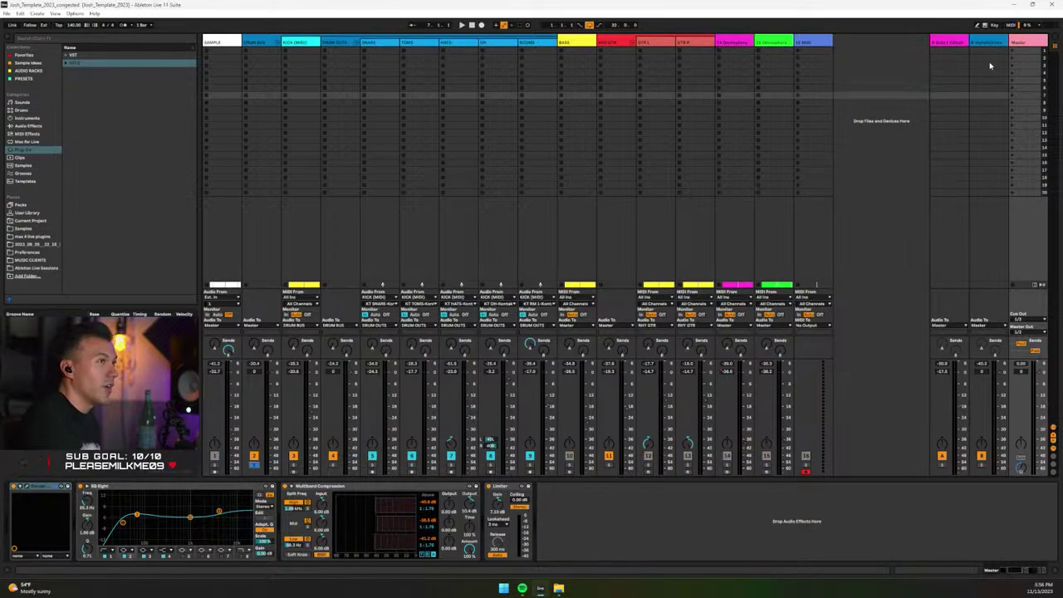
click(1014, 45)
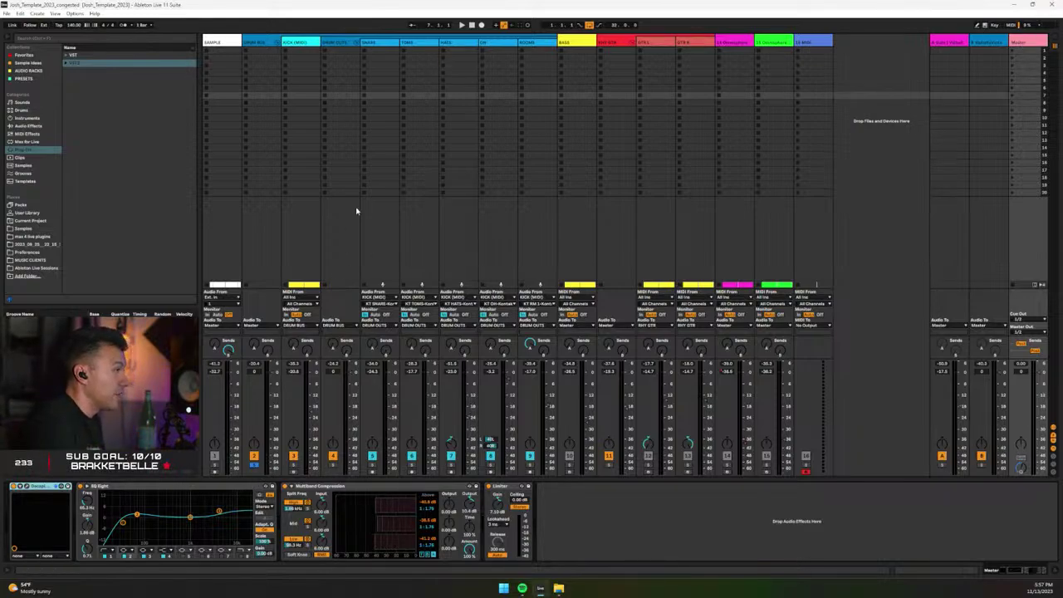
Audition the ROOMS track in solo with its EQ Eight display expanded, and compare it with the full mix.
key(space)
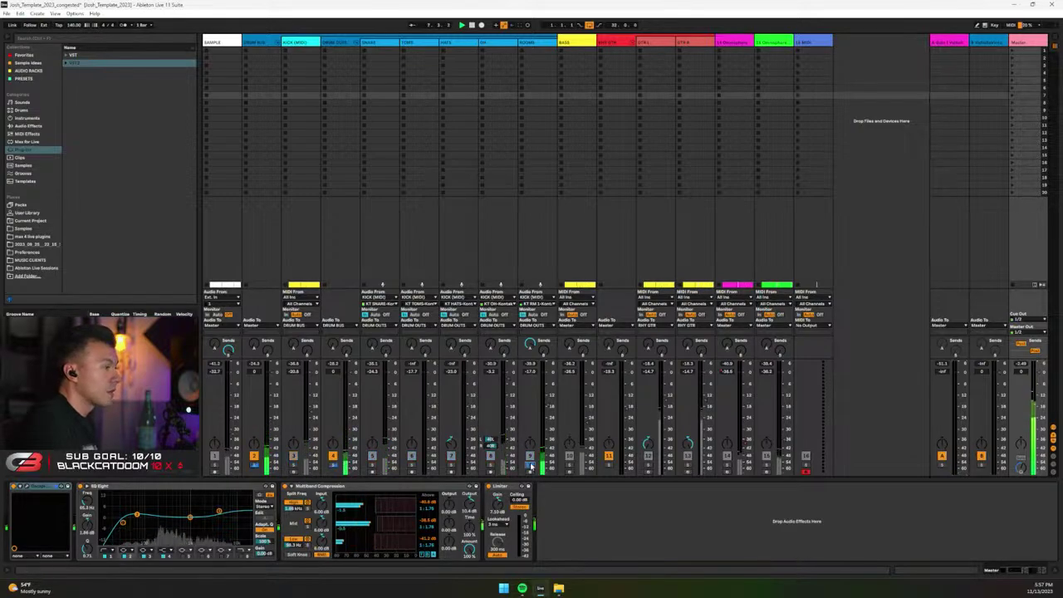
click(528, 42)
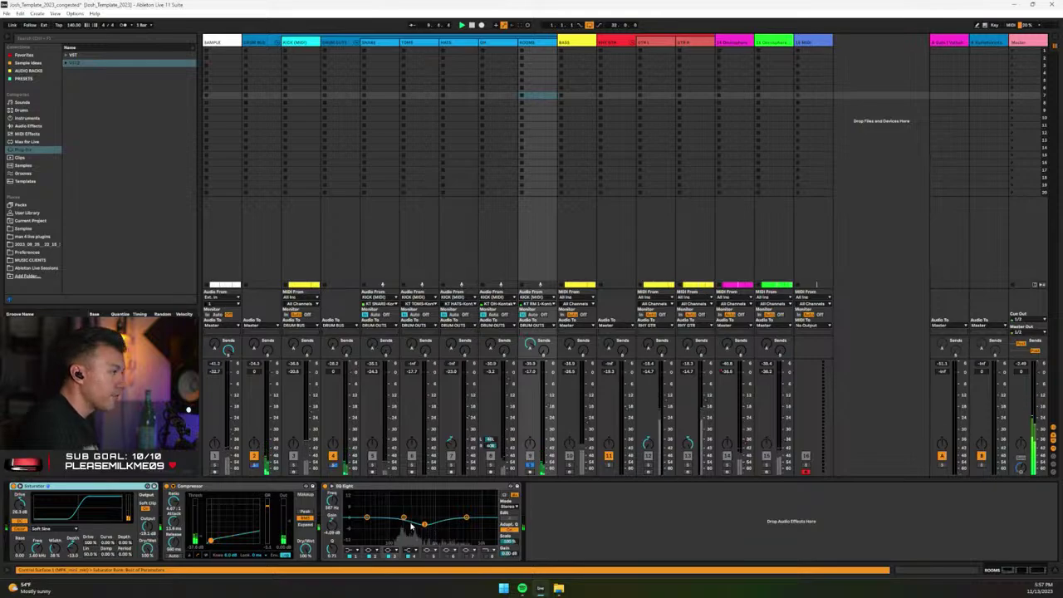
click(511, 486)
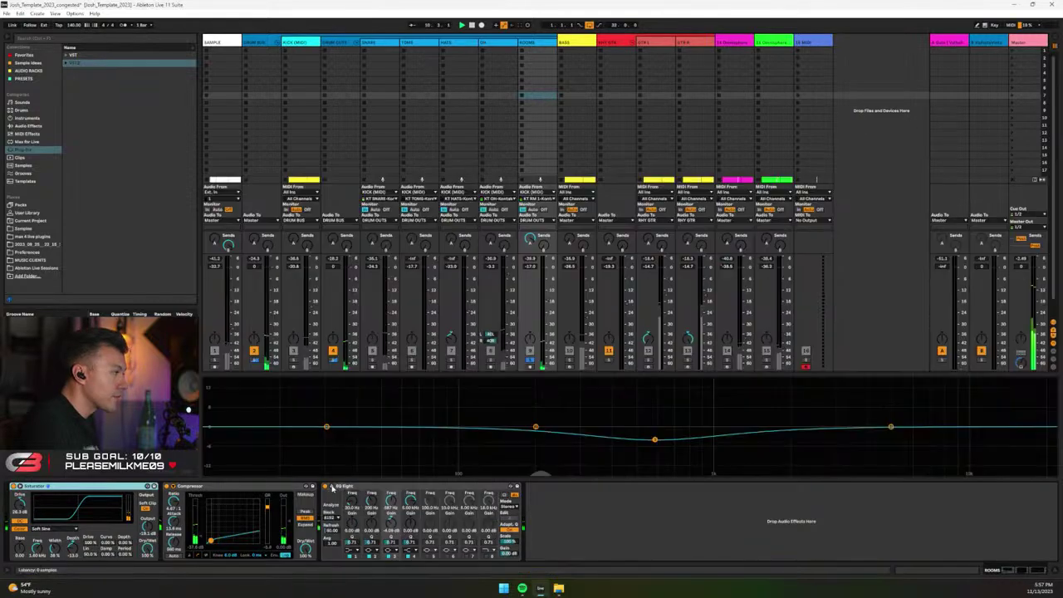
click(530, 358)
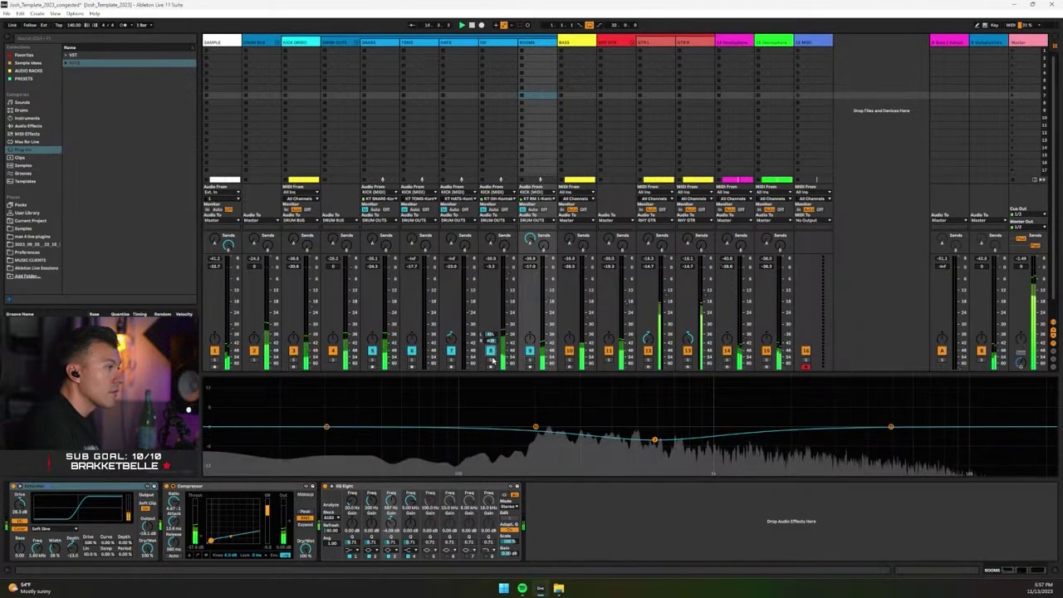
Expand the first EQ Eight on the OH track and raise its low-cut frequency to just beside the second band.
click(499, 96)
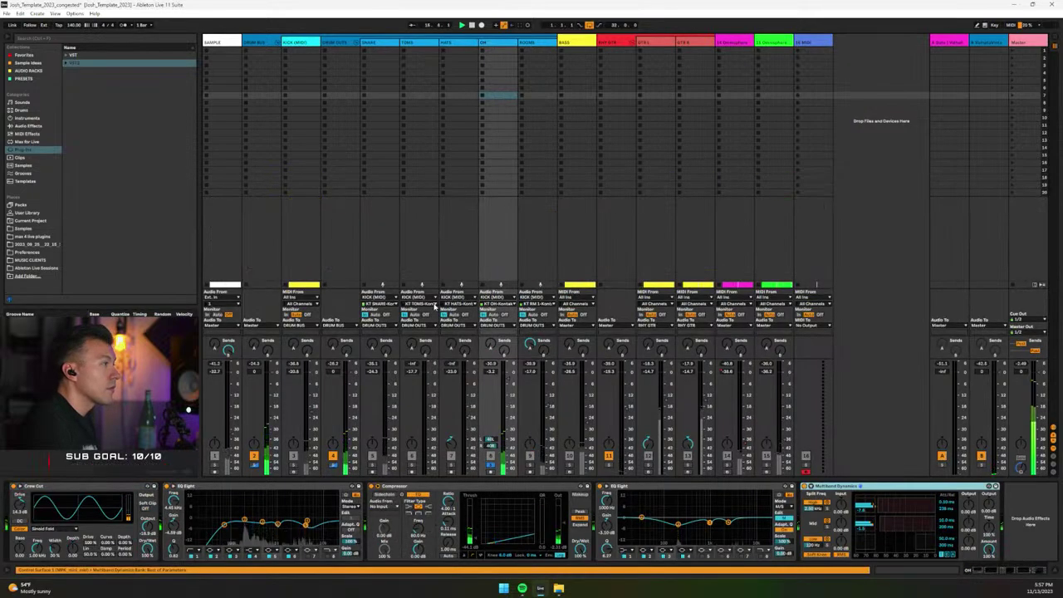
click(172, 488)
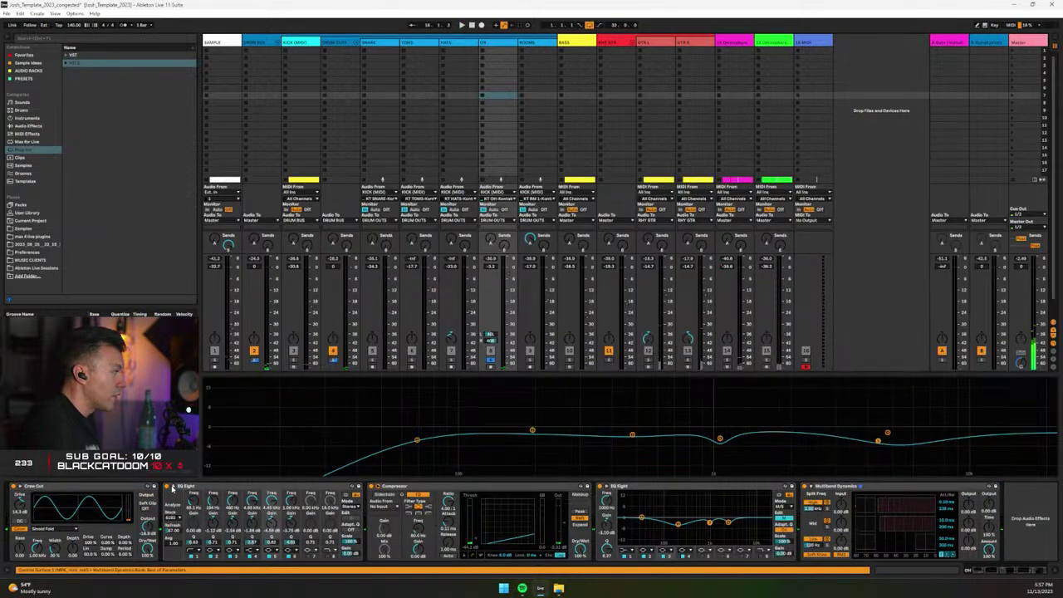
key(space)
drag(417, 440, 532, 433)
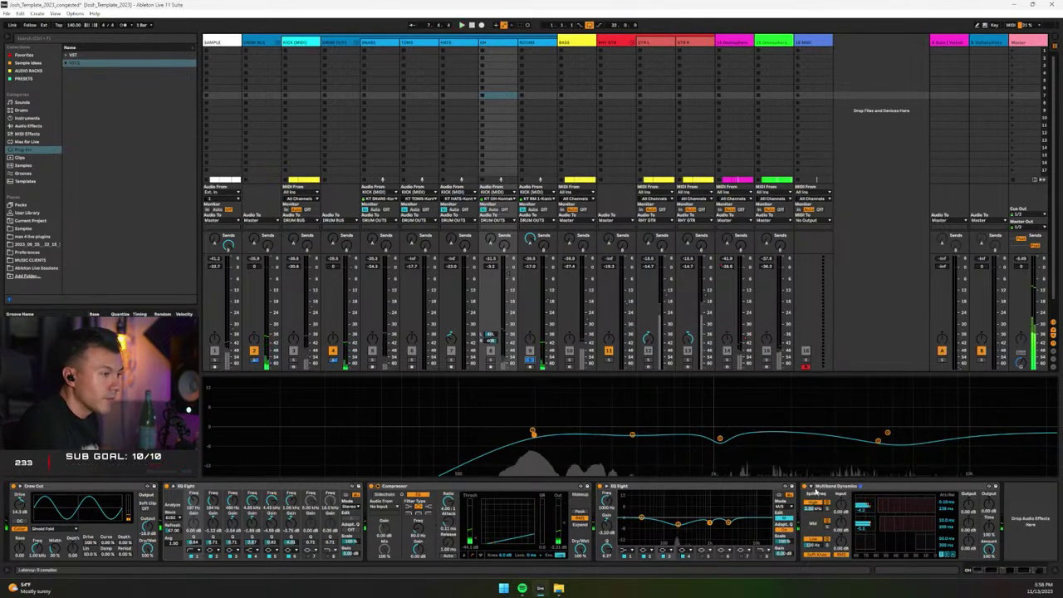
Compare the soloed ROOMS track with its EQ Eight switched off and on during playback.
key(Right)
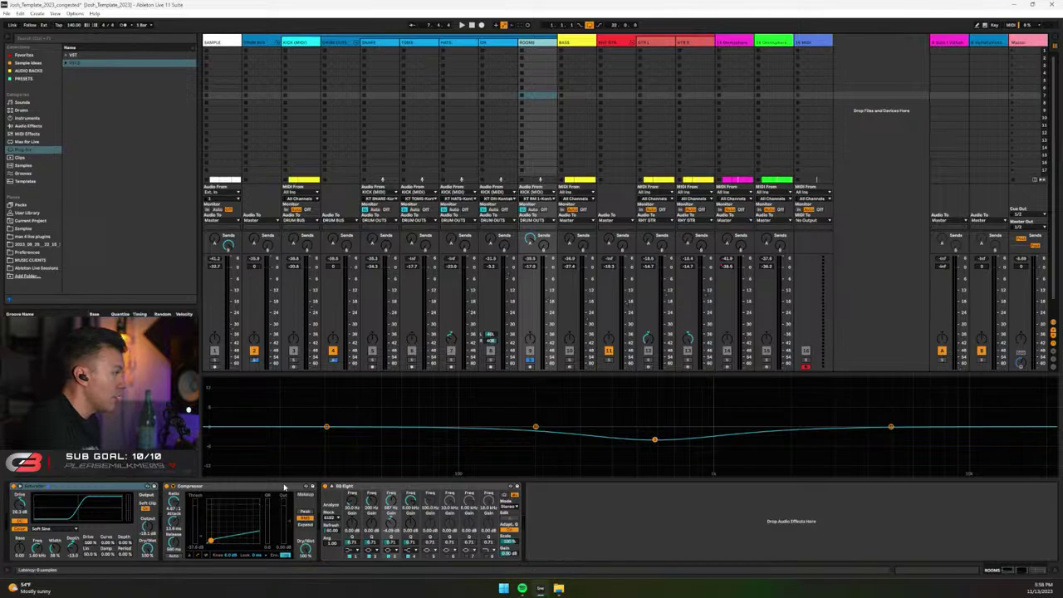
click(325, 487)
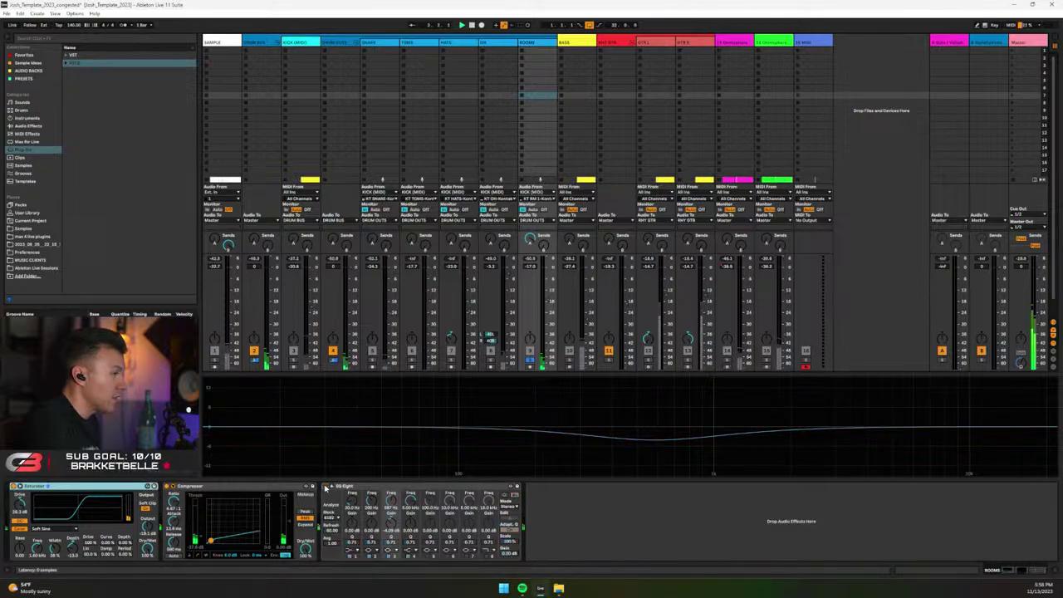
click(325, 487)
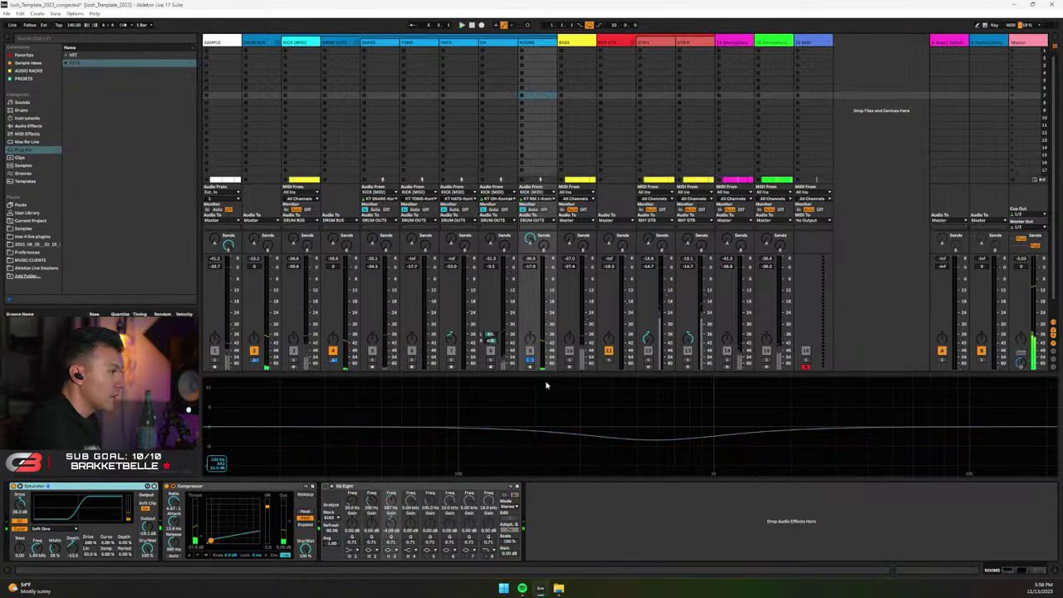
click(530, 363)
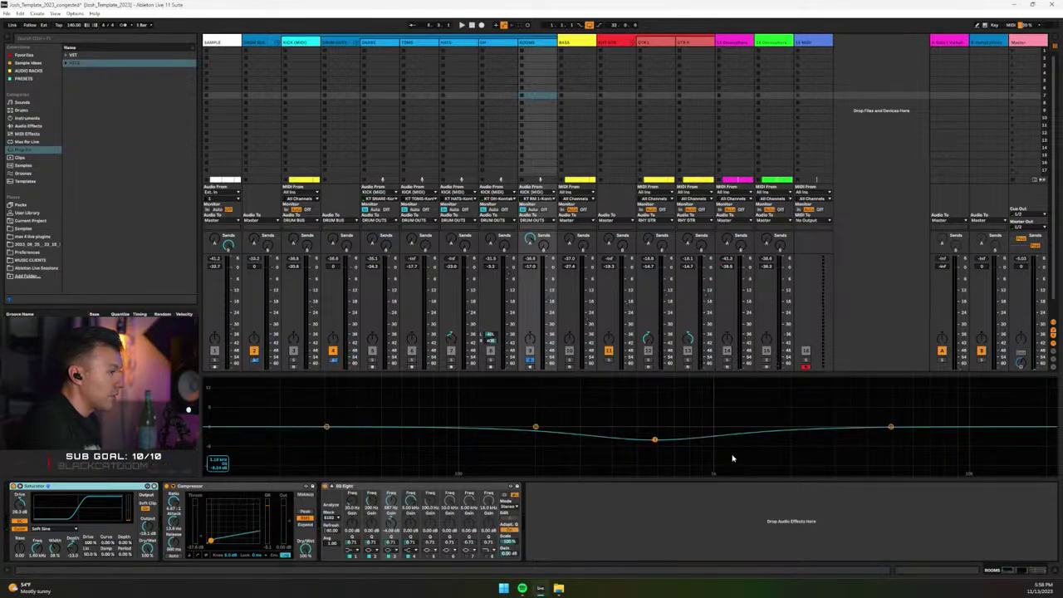
Ease the ROOMS EQ Eight's midrange cut to -1.74 dB and raise its Compressor threshold to -24.0 dB.
mouse_move(656, 441)
drag(655, 440, 655, 432)
key(space)
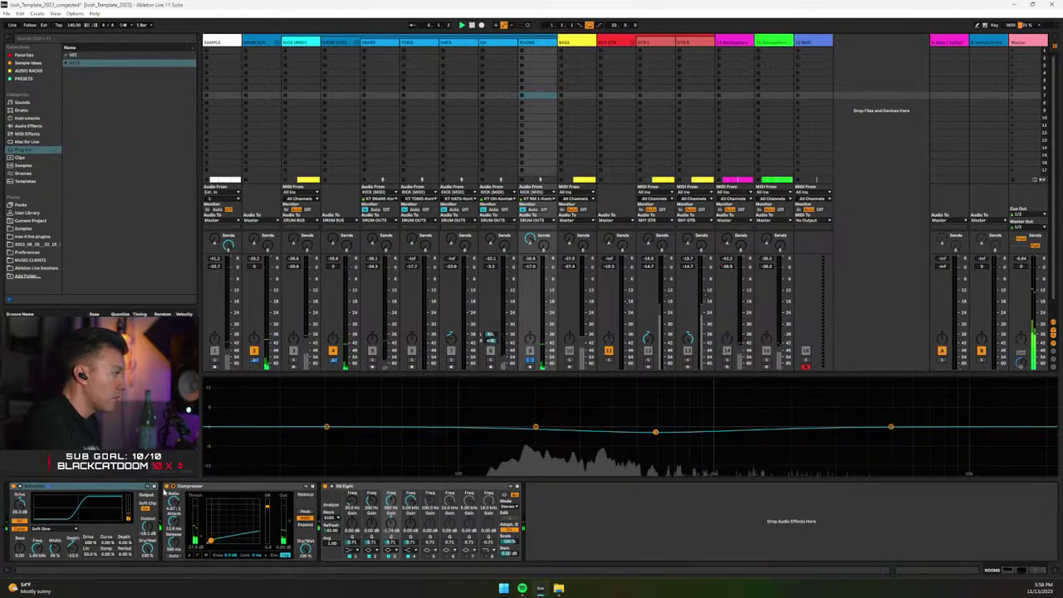
drag(199, 538, 199, 529)
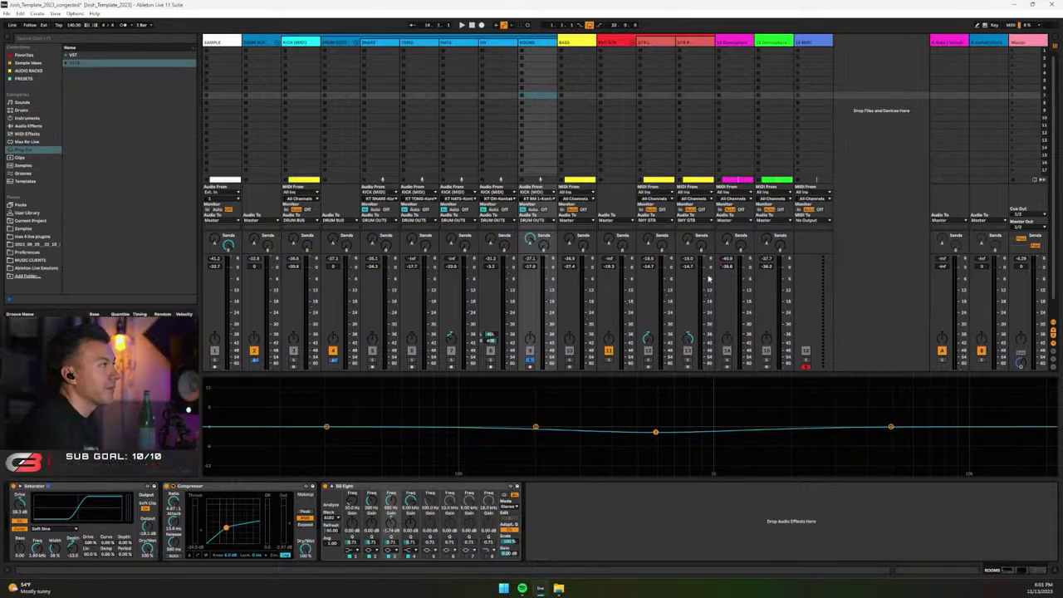
Lower the ROOMS track volume and play the soloed drum bus briefly to check the balance.
click(873, 104)
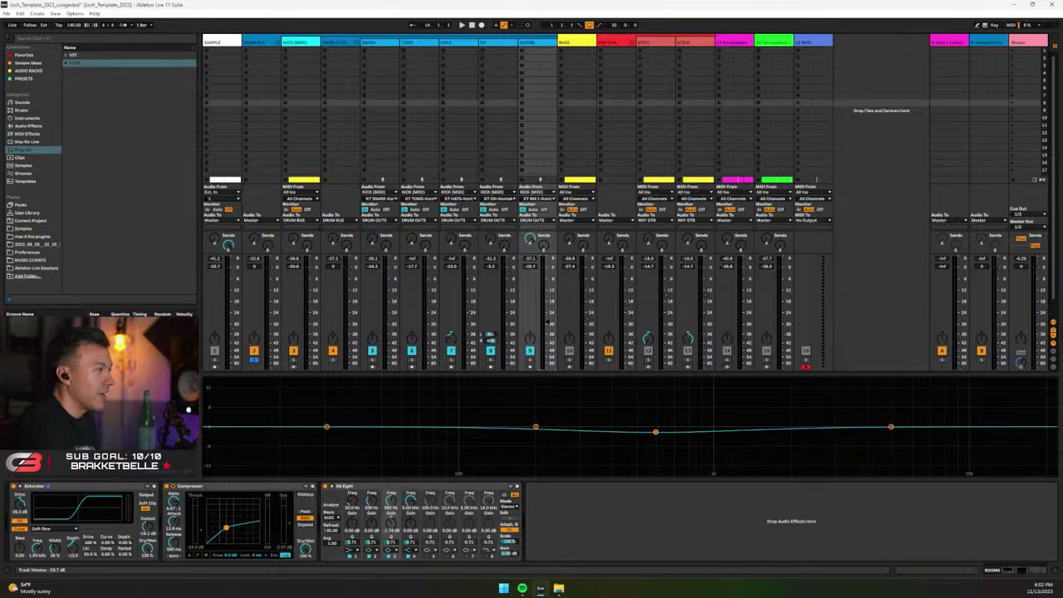
key(space)
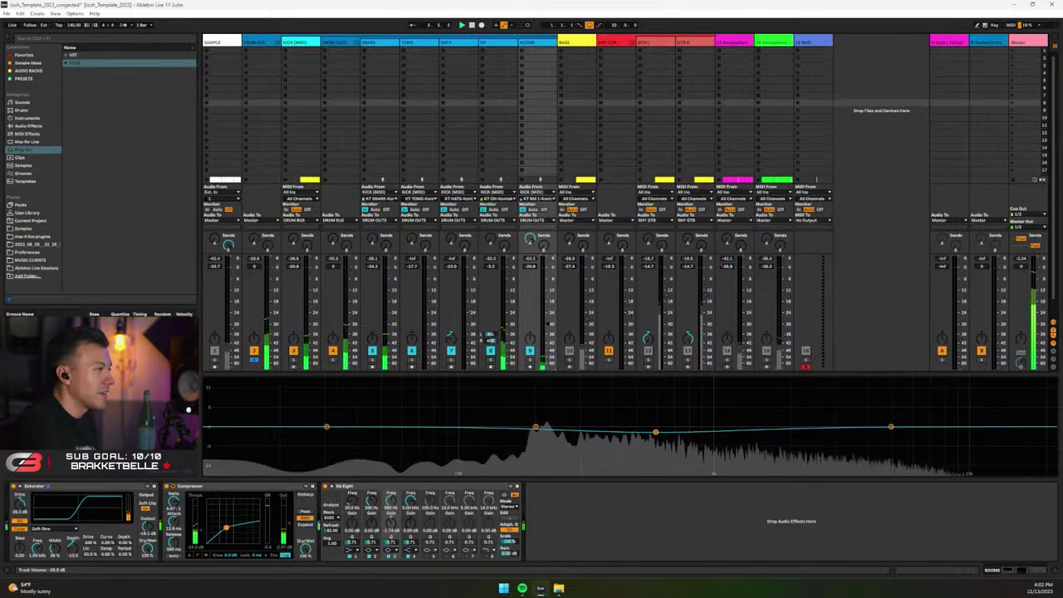
key(space)
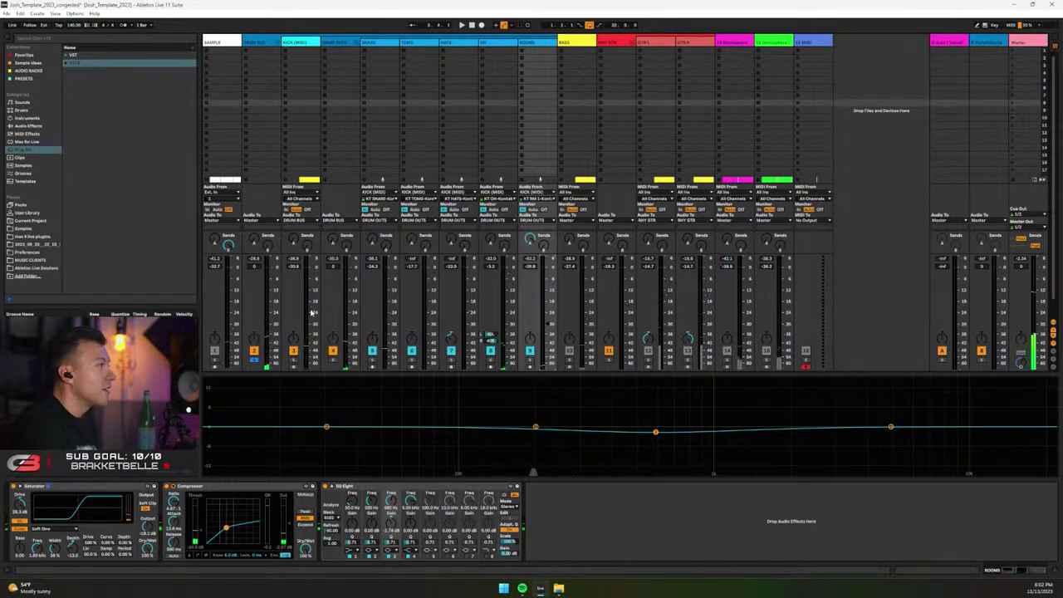
Compare the Master with the first plug-in in its device chain switched off and on during playback.
click(1039, 41)
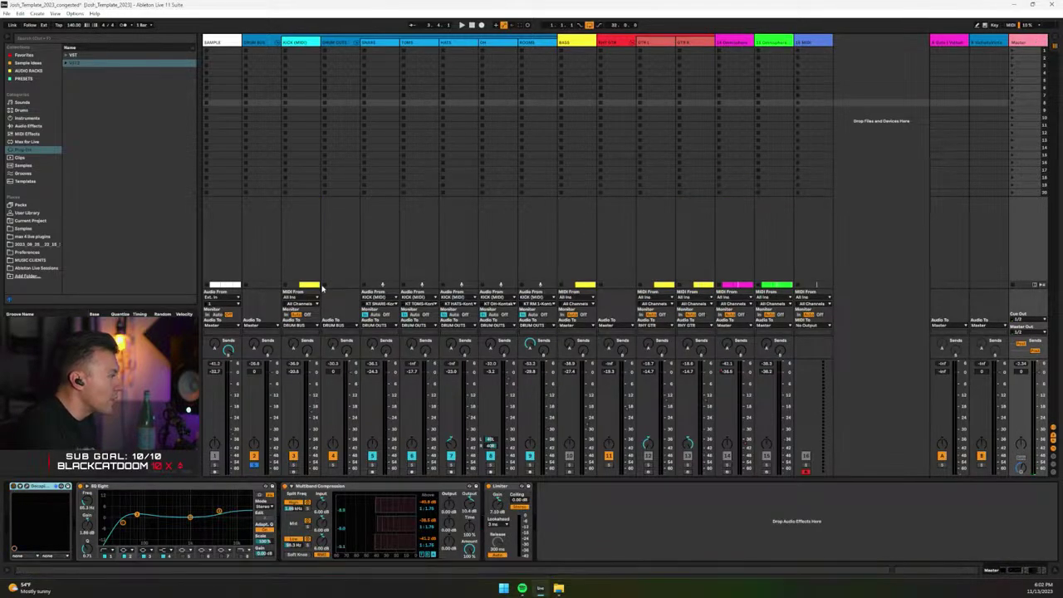
key(space)
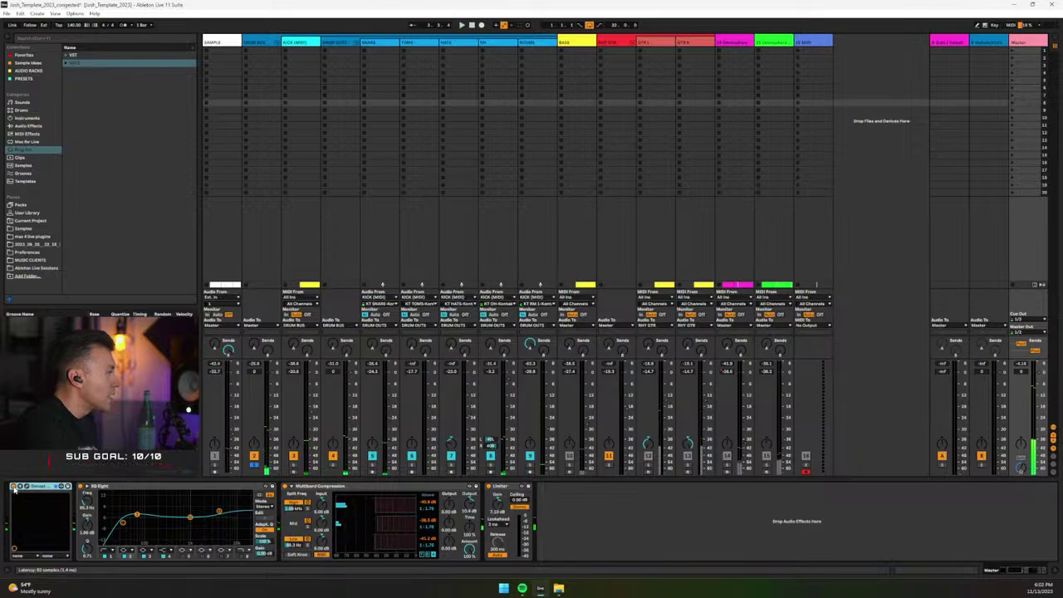
click(14, 490)
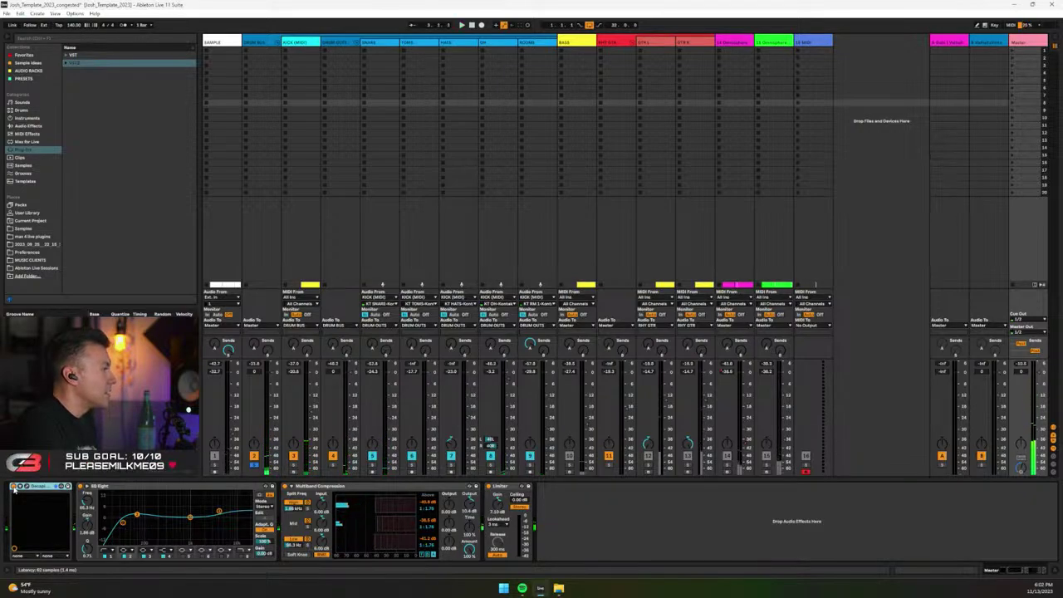
key(space)
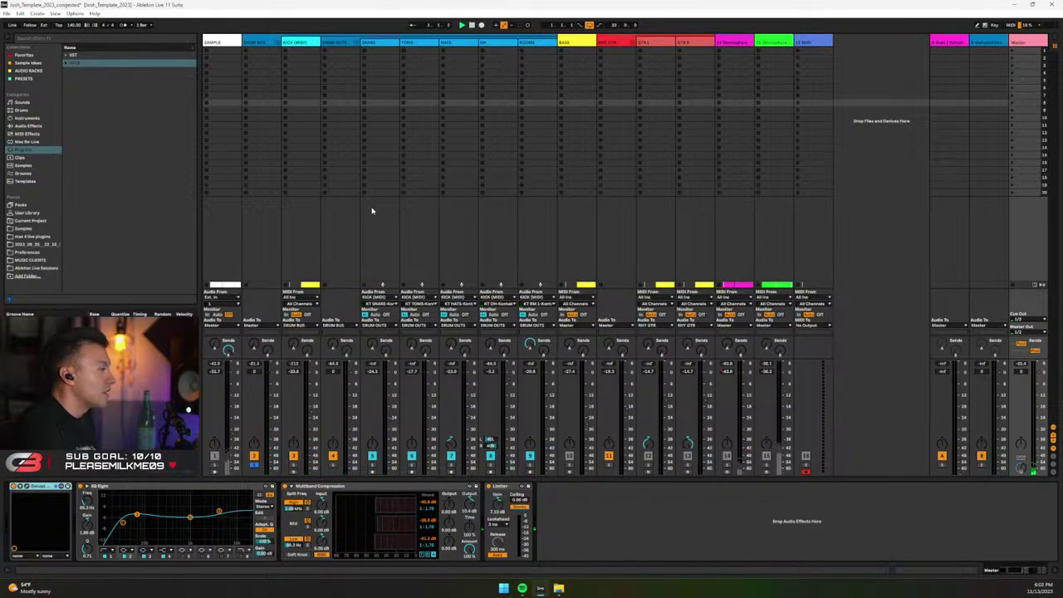
key(Tab)
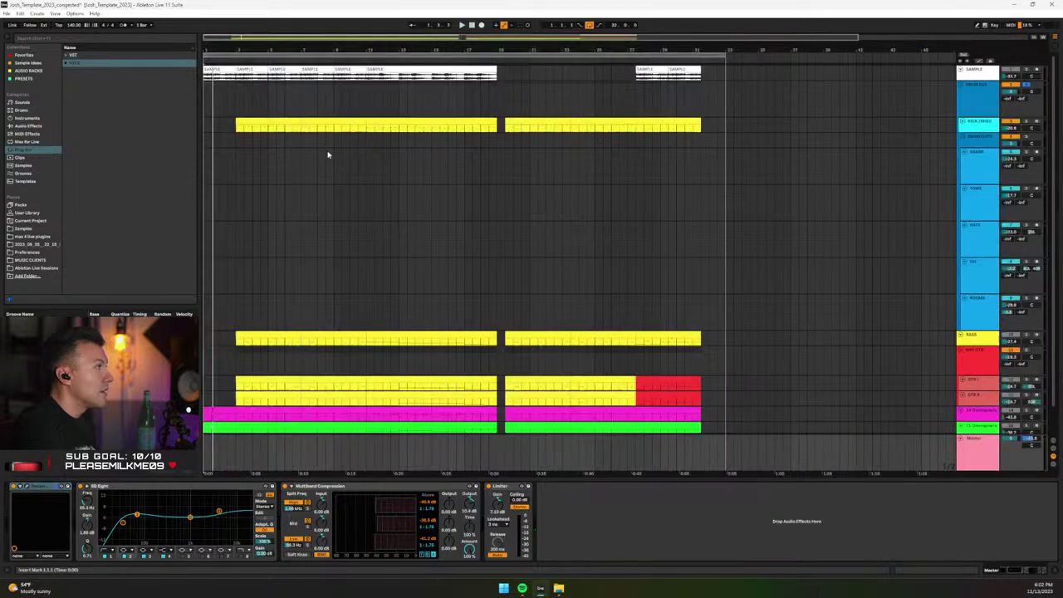
key(Tab)
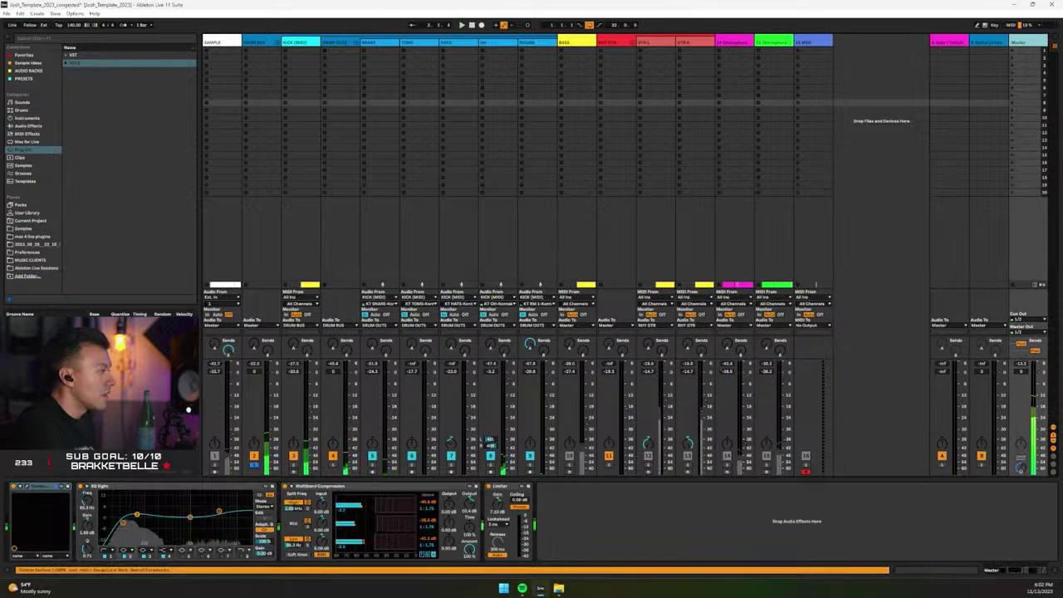
click(14, 489)
Restart playback of the soloed drum bus from bar 3 and listen through the Master chain again.
key(Tab)
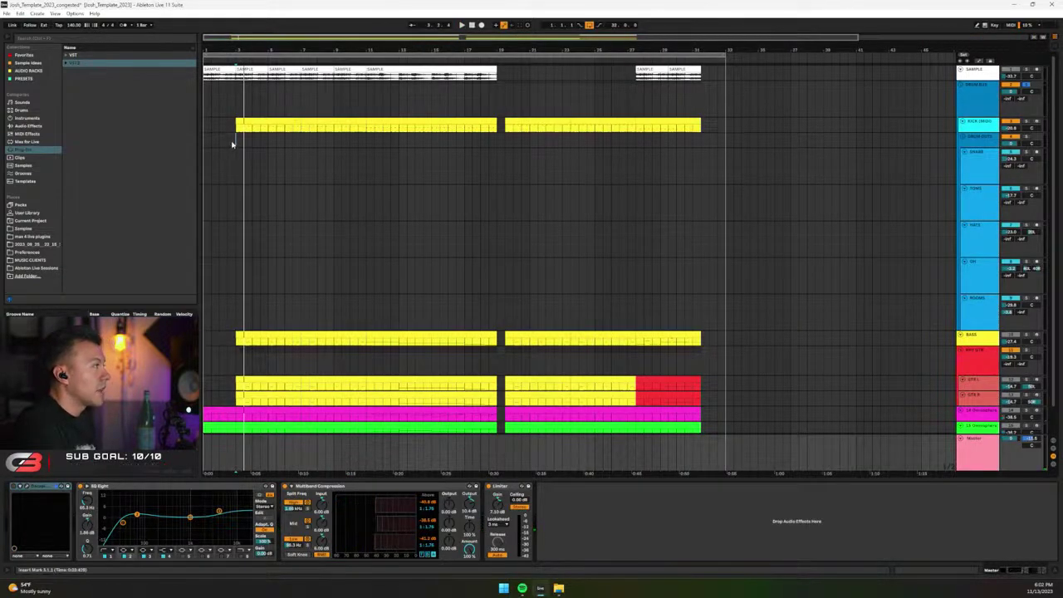
click(235, 143)
key(space)
key(Tab)
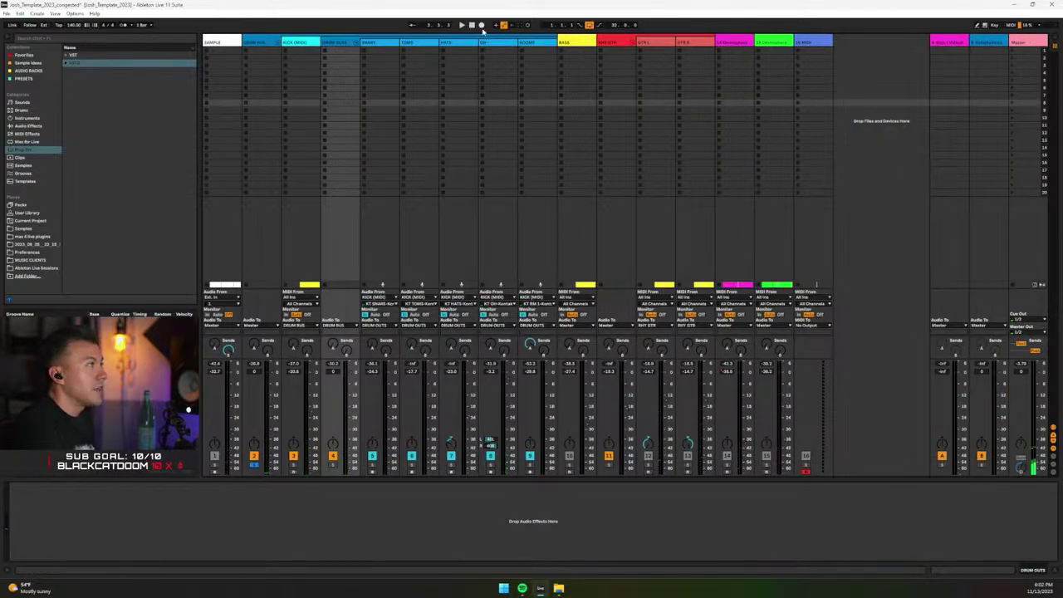
click(471, 25)
key(Tab)
click(236, 144)
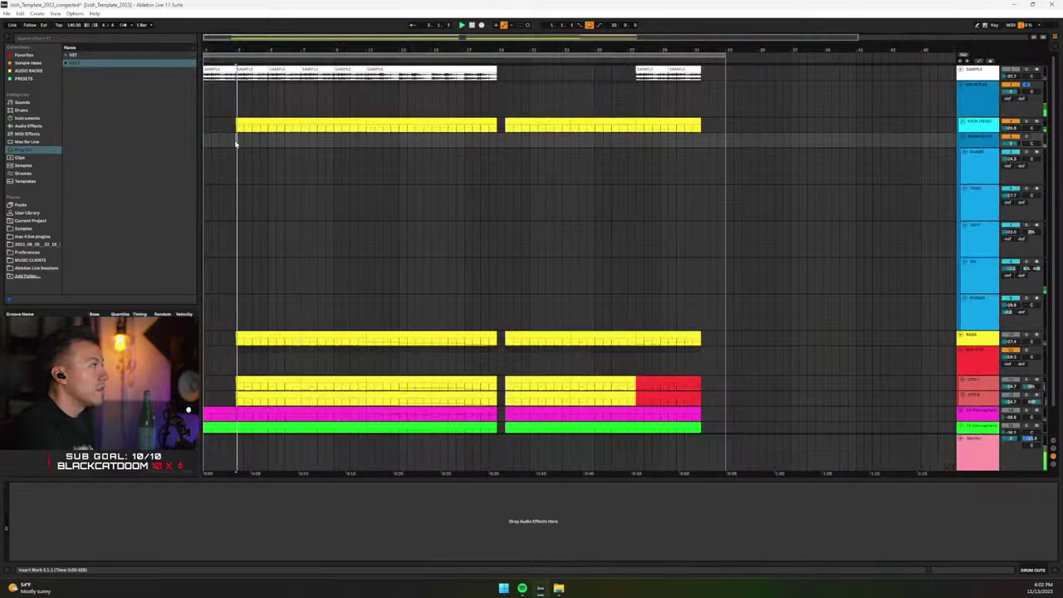
key(Tab)
key(space)
Delete the plug-in sitting before the EQ Eight on the Master track.
click(1032, 46)
click(35, 488)
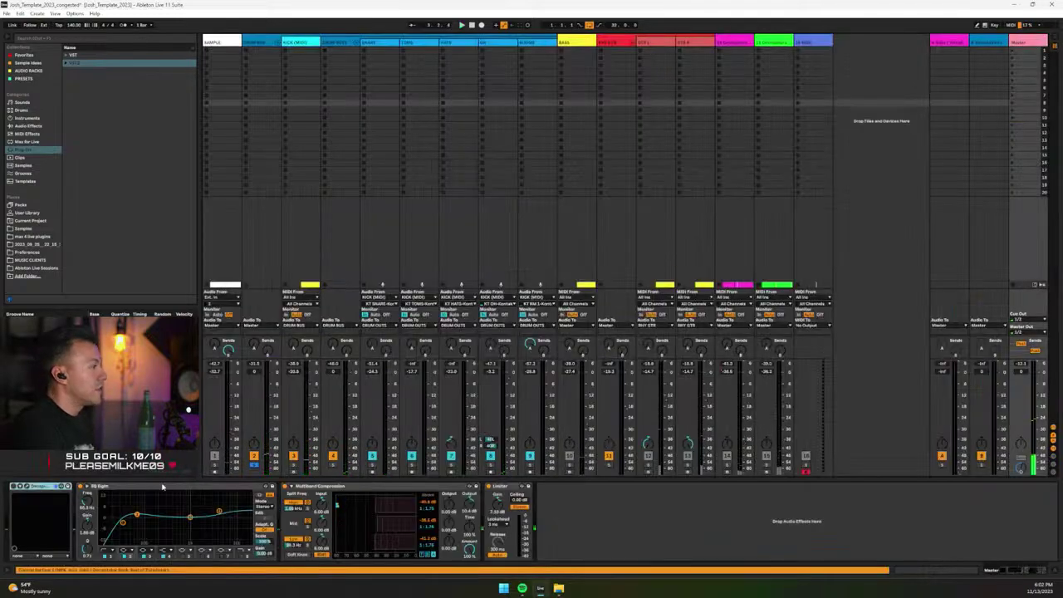
key(Delete)
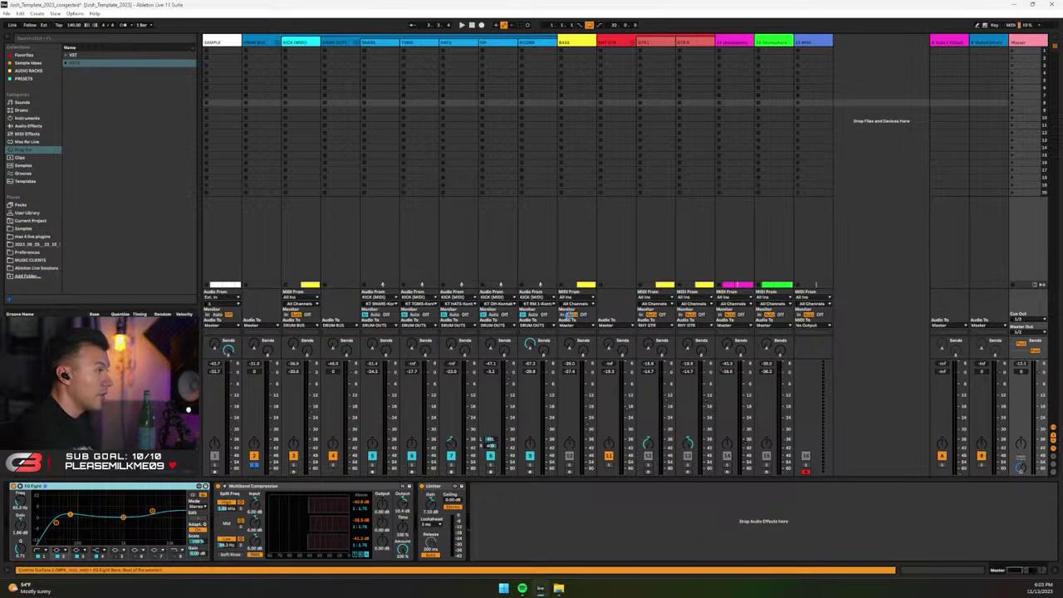
Toggle the DRUM BUS solo off and back on, and play the soloed drums briefly.
click(254, 466)
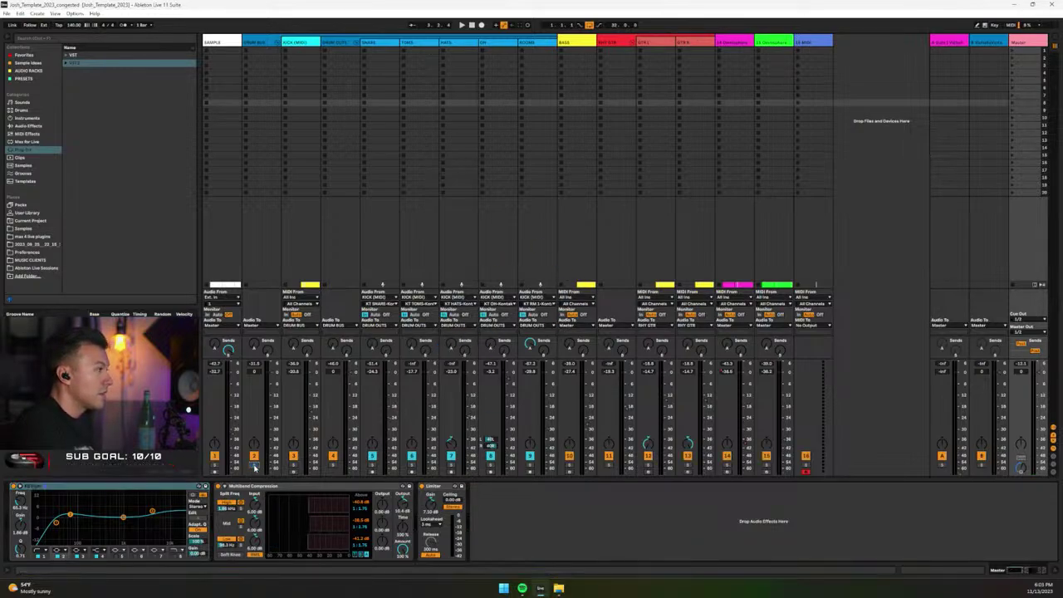
click(254, 466)
key(space)
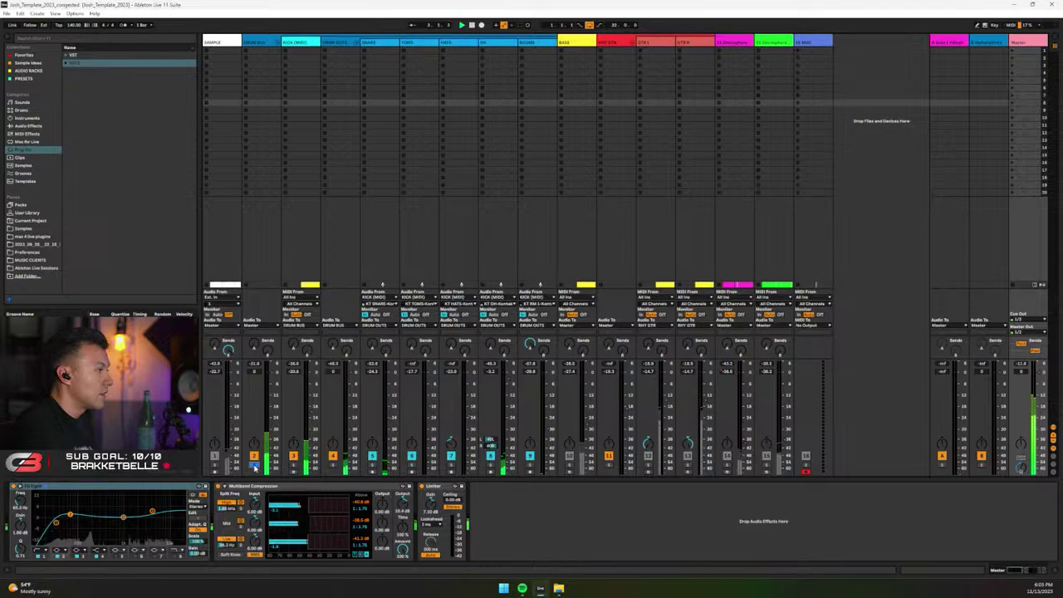
key(space)
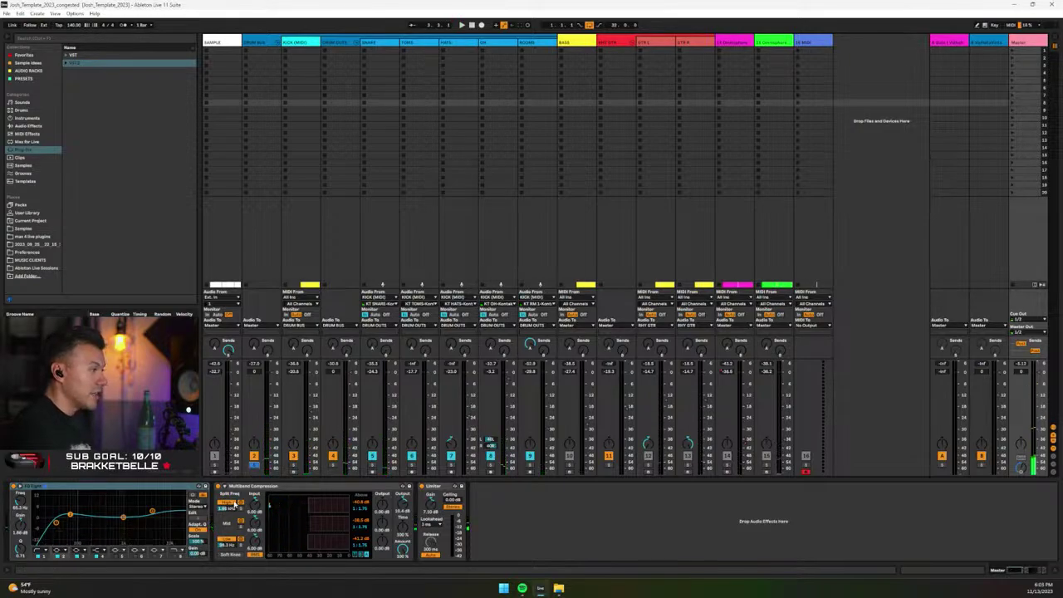
Show the attack and release times of the Master's Multiband Compression and play the drums from bar 3.
click(271, 487)
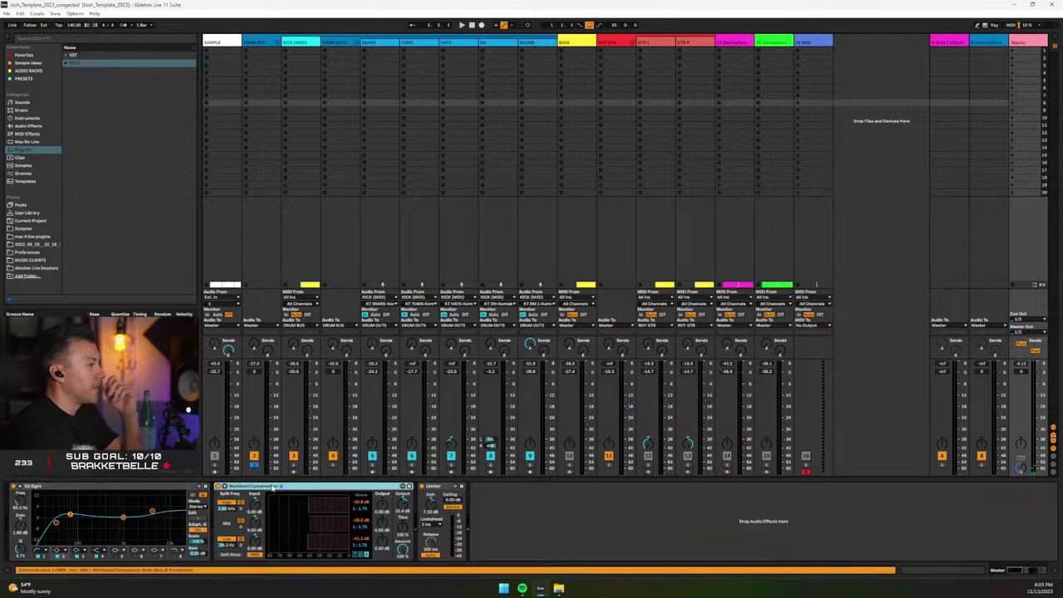
click(359, 554)
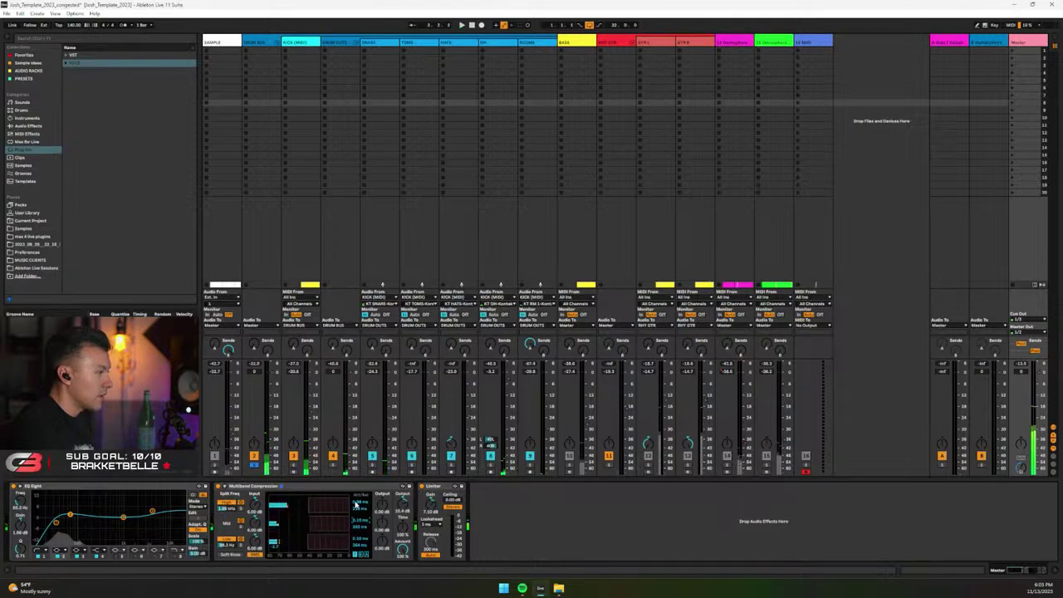
key(Tab)
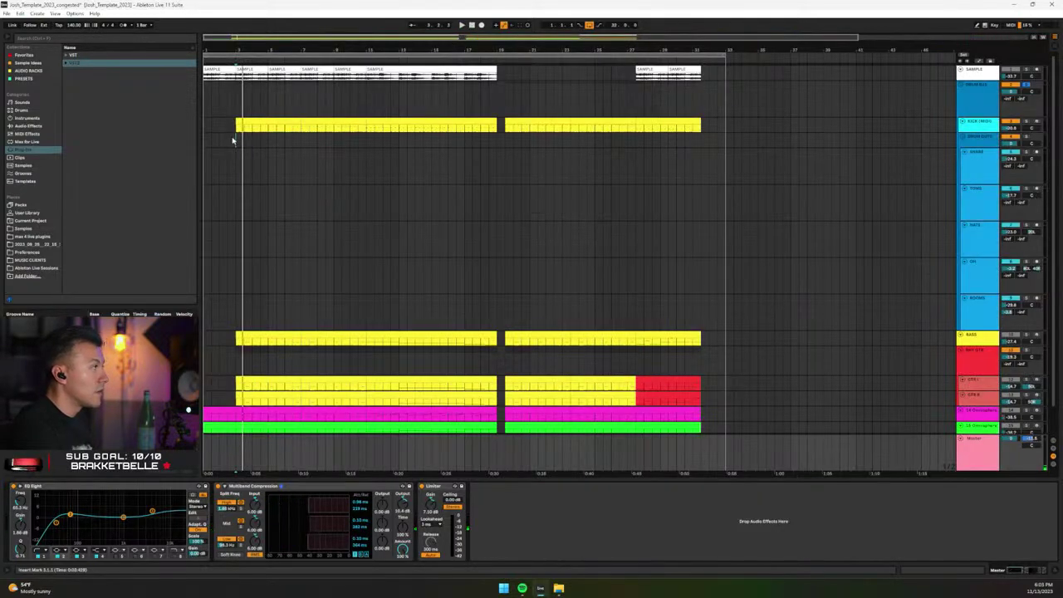
click(235, 145)
key(Tab)
key(Tab)
key(Tab)
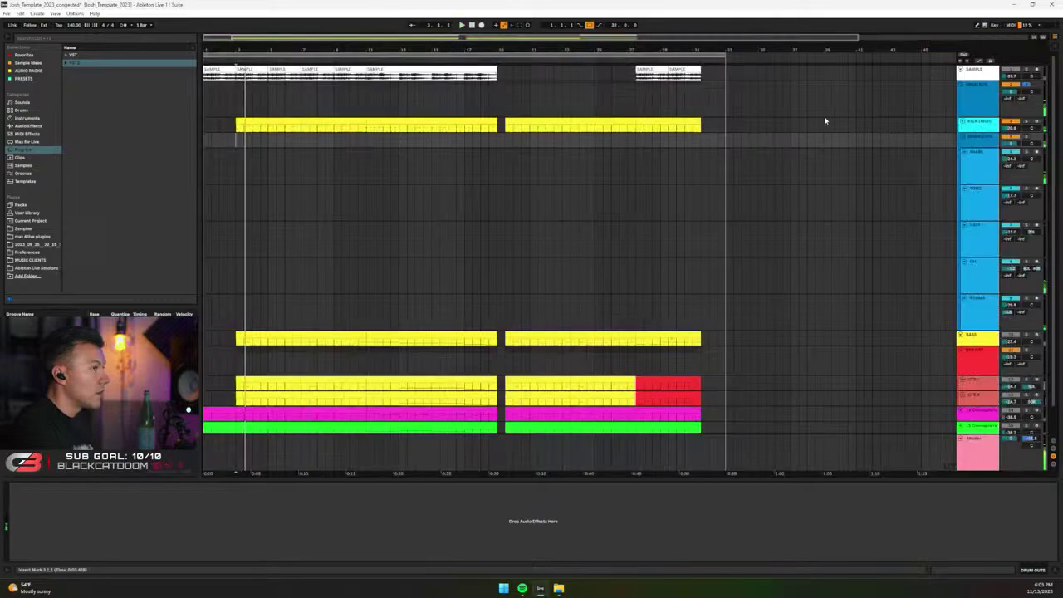
click(931, 78)
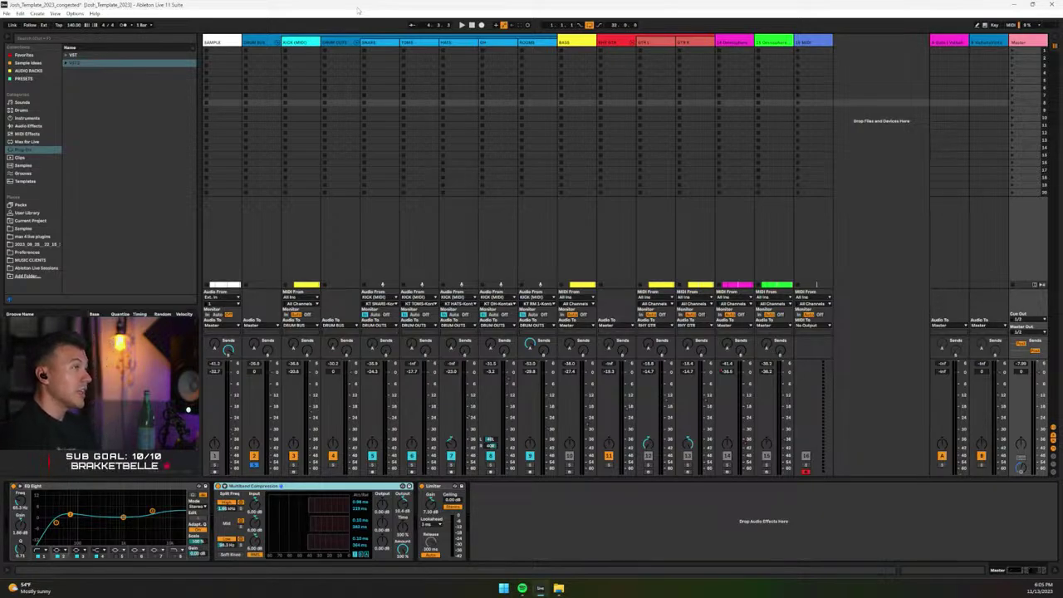
Look over the device chains on the Master, KICK (MIDI) and GTR L tracks, including GTR L's Odin II instrument.
click(1034, 47)
double_click(1034, 45)
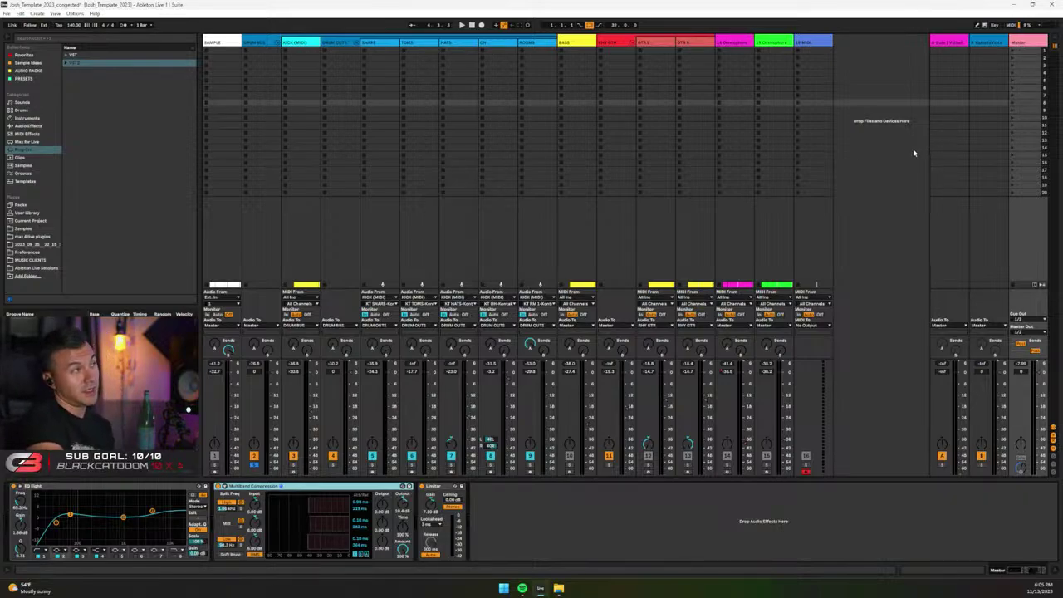
click(291, 43)
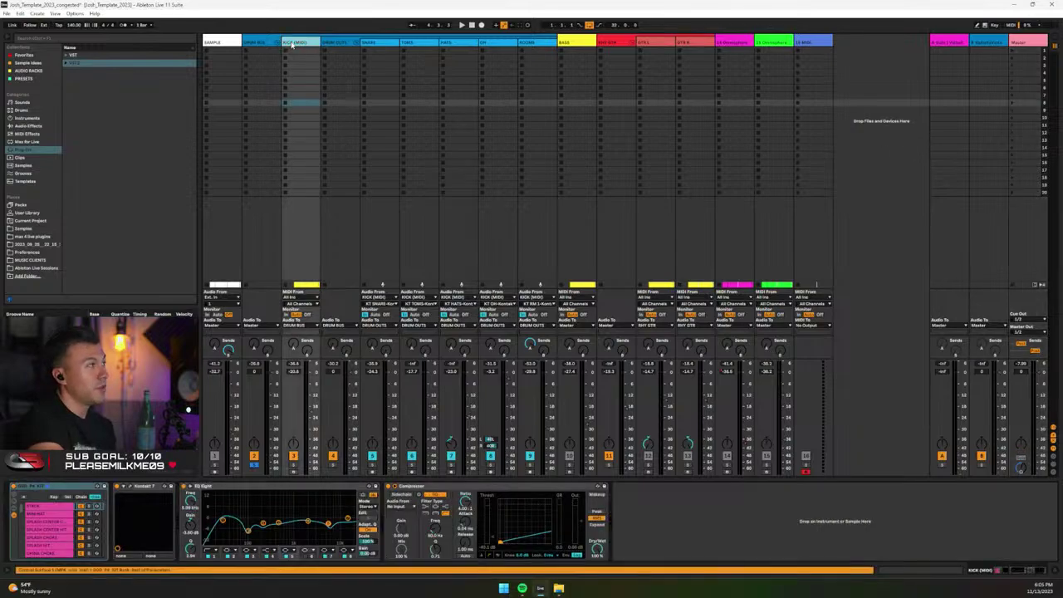
click(646, 43)
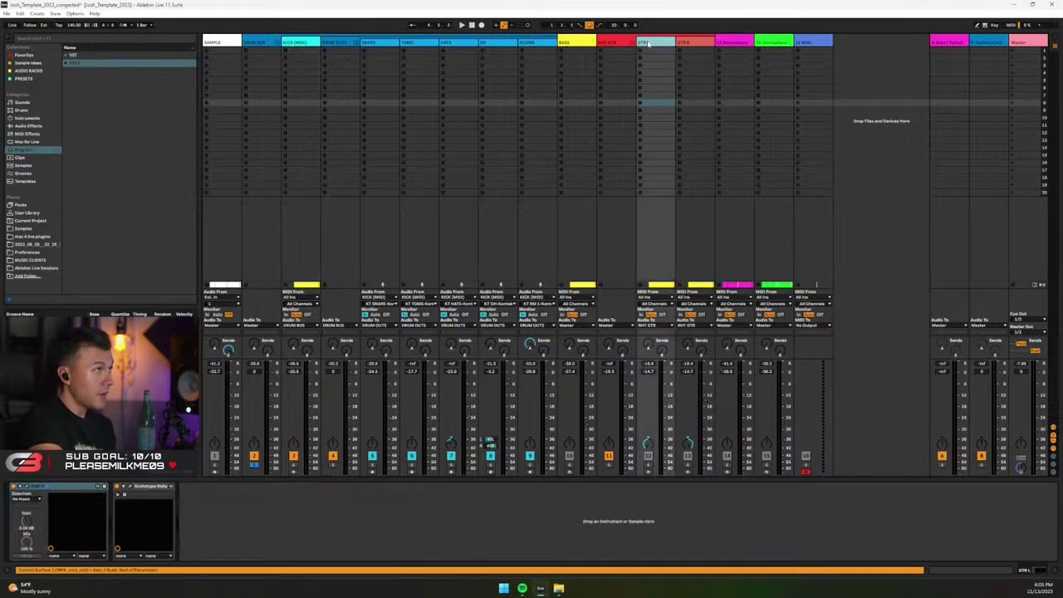
click(27, 487)
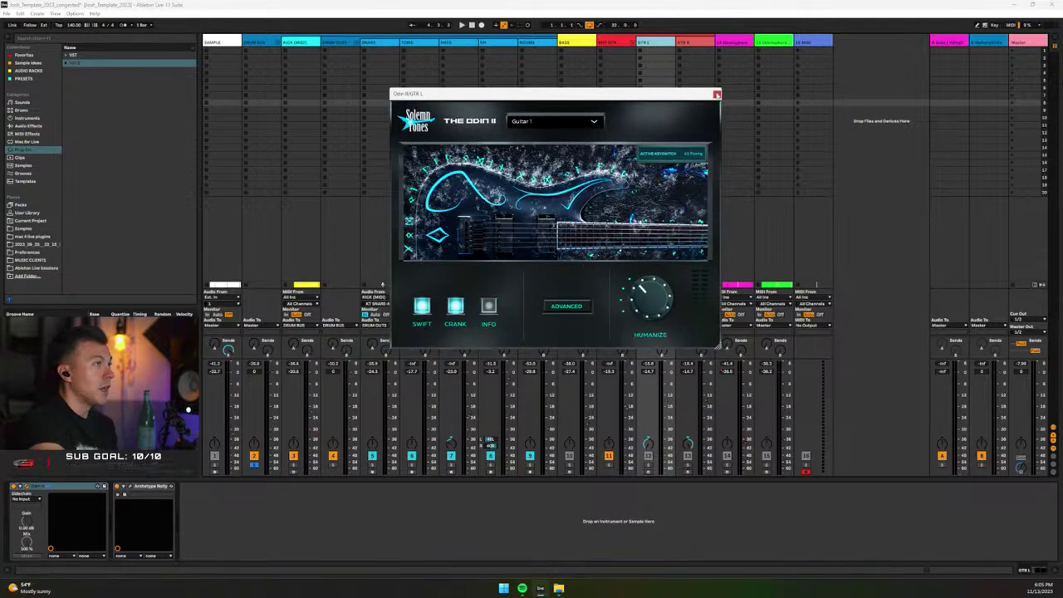
click(715, 94)
Open the Kontakt 7 instrument on the BASS track, look over The Nolly Bass Library, and close it.
click(579, 56)
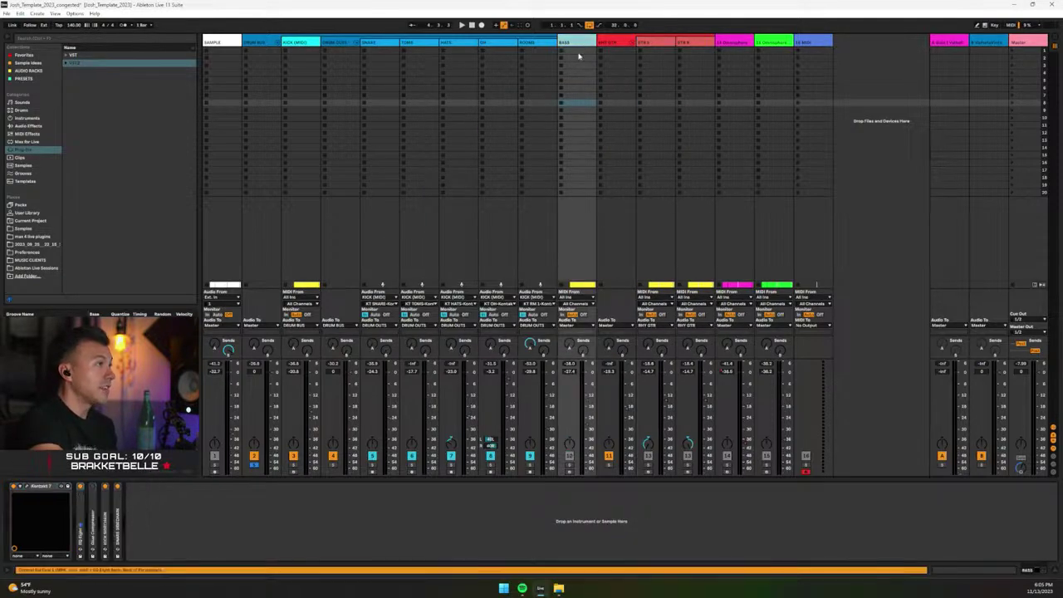
click(26, 487)
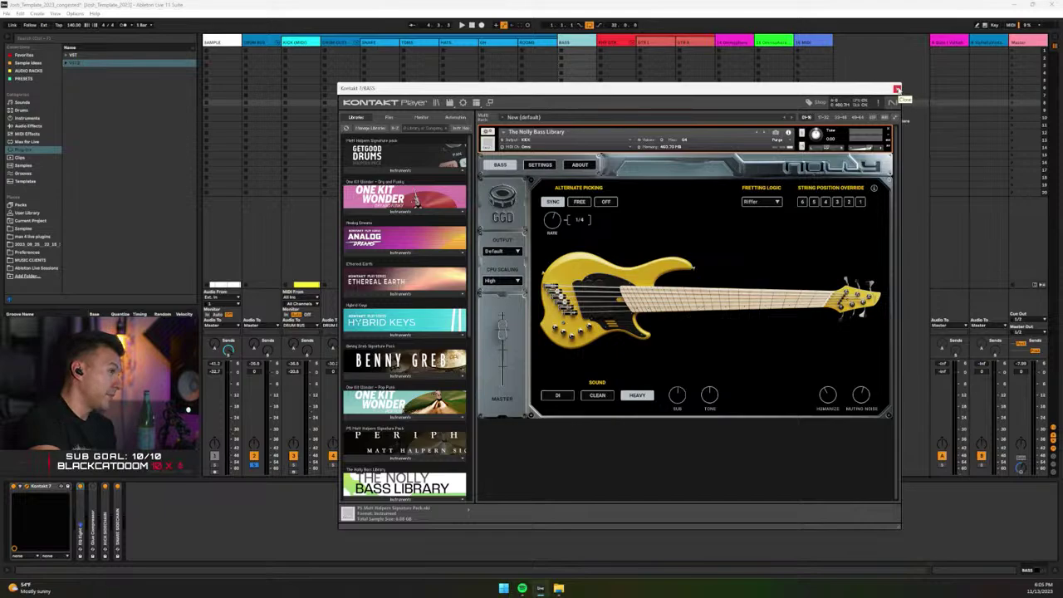
click(897, 89)
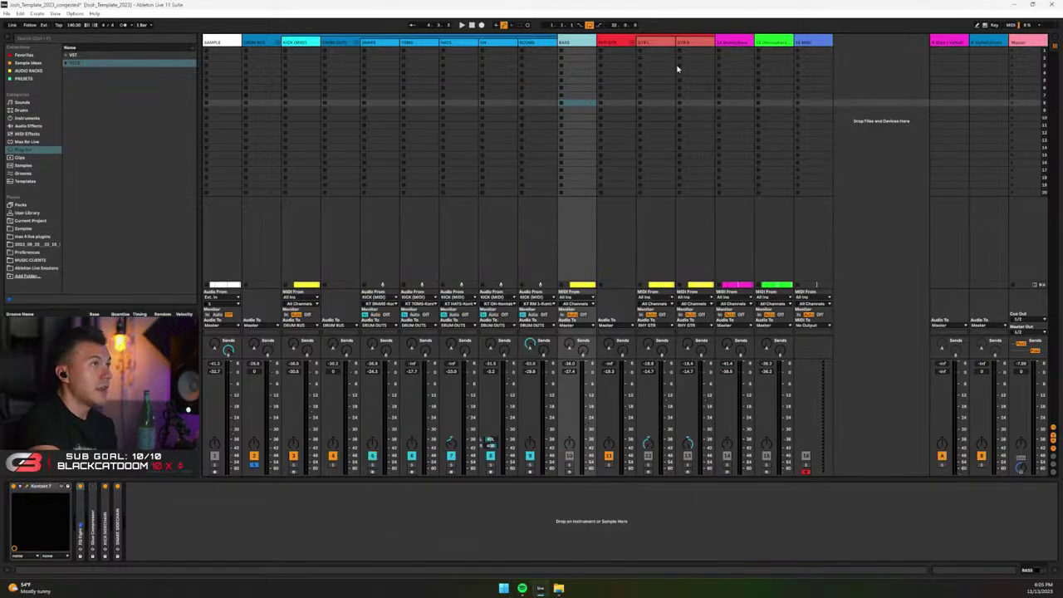
Look over the devices on the 14-Omnisphere track and on return track A.
click(734, 44)
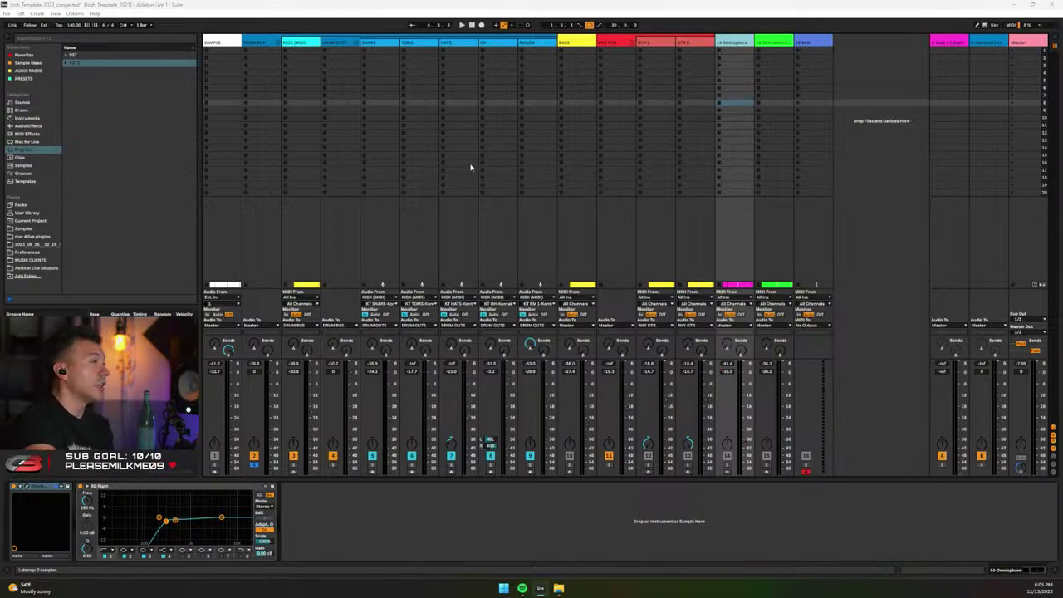
key(ctrl+alt+p)
click(666, 163)
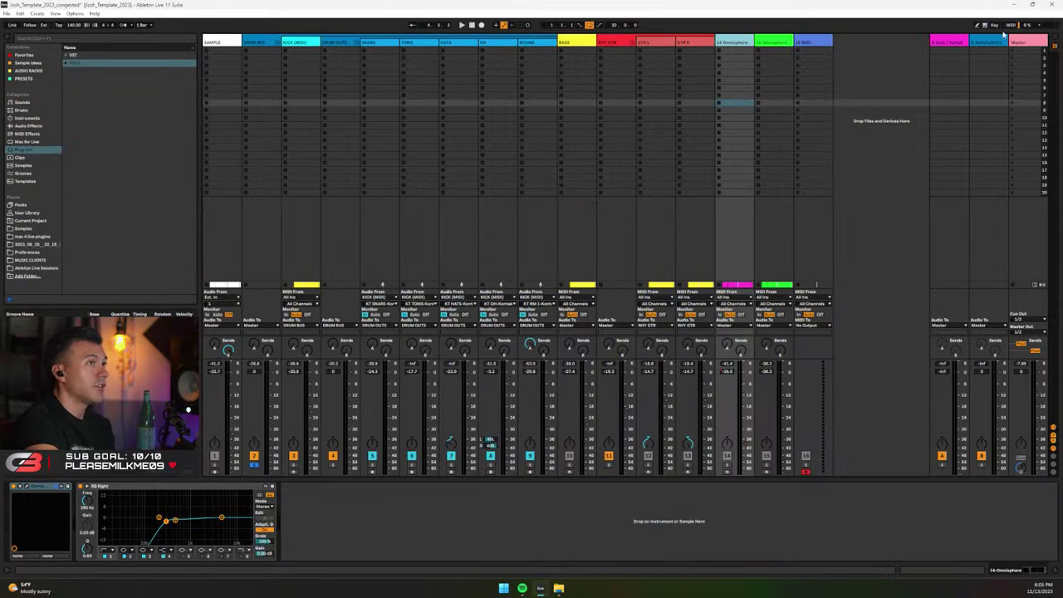
click(946, 42)
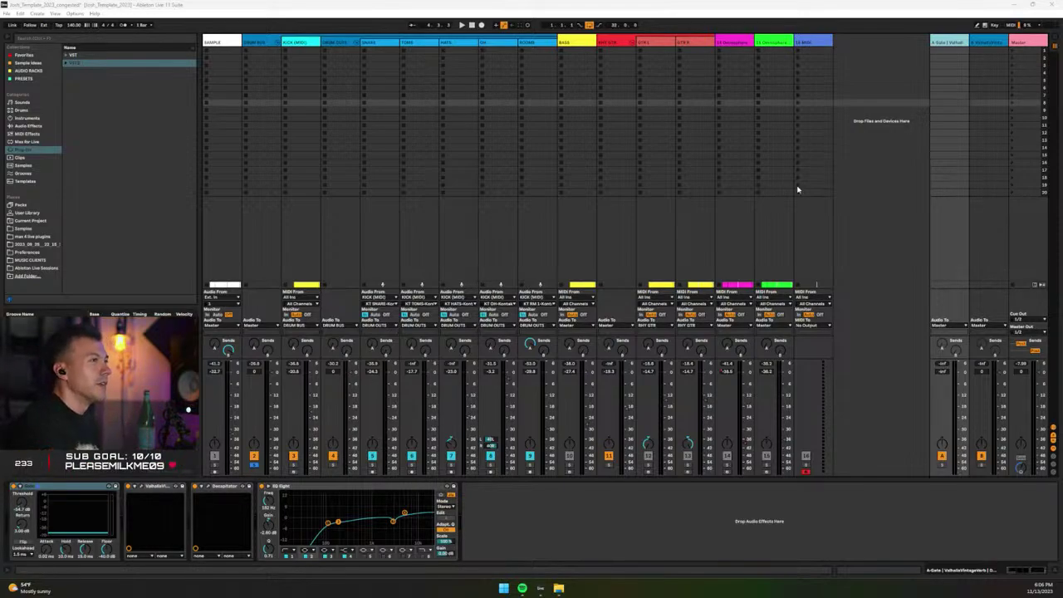
Check the BASS track's Kontakt 7 instrument again, close it, and play the soloed drum bus.
click(568, 43)
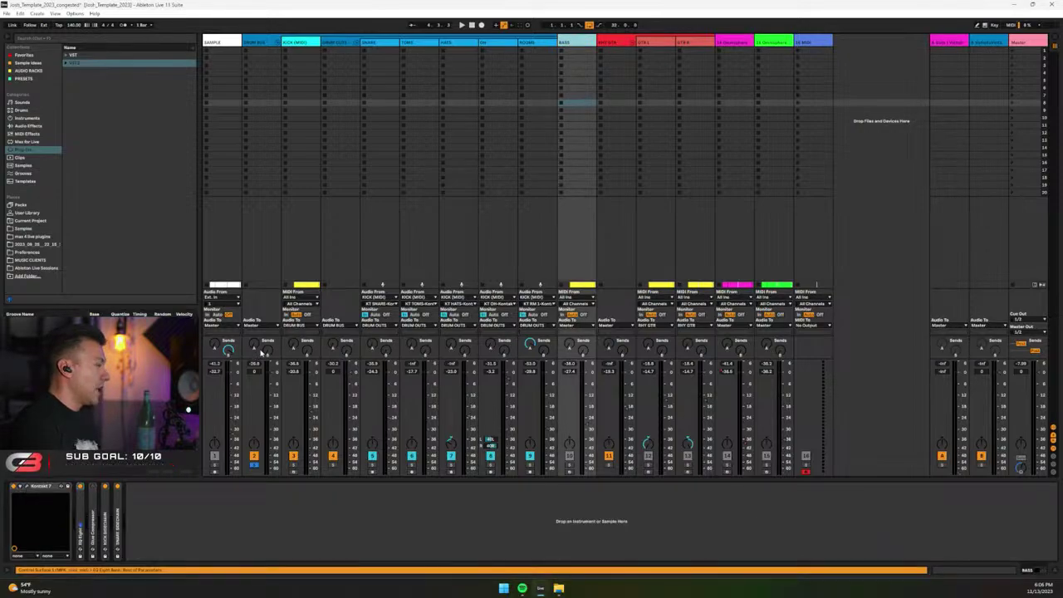
click(25, 486)
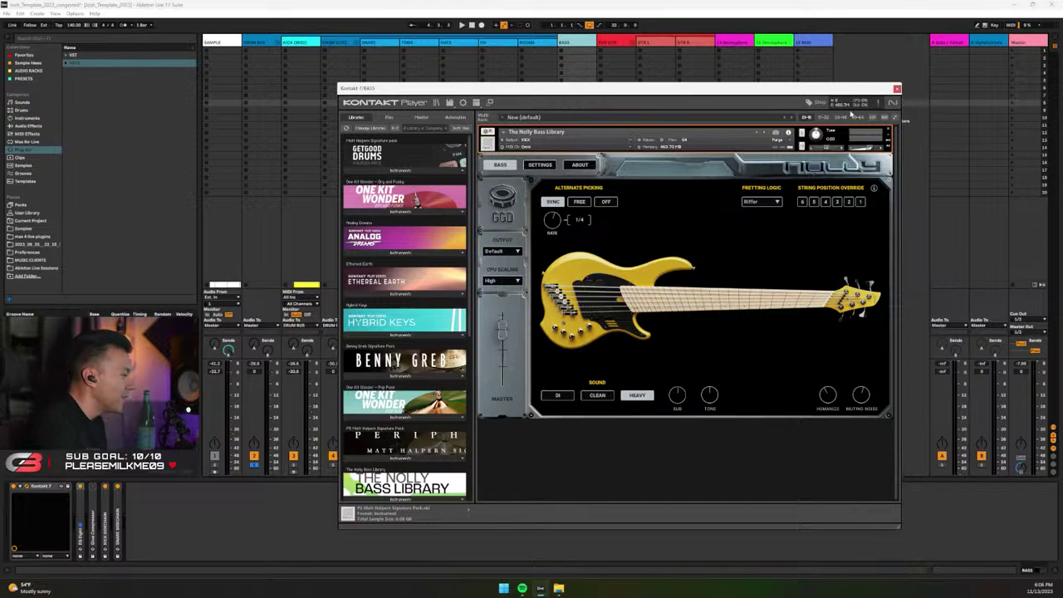
click(896, 89)
key(space)
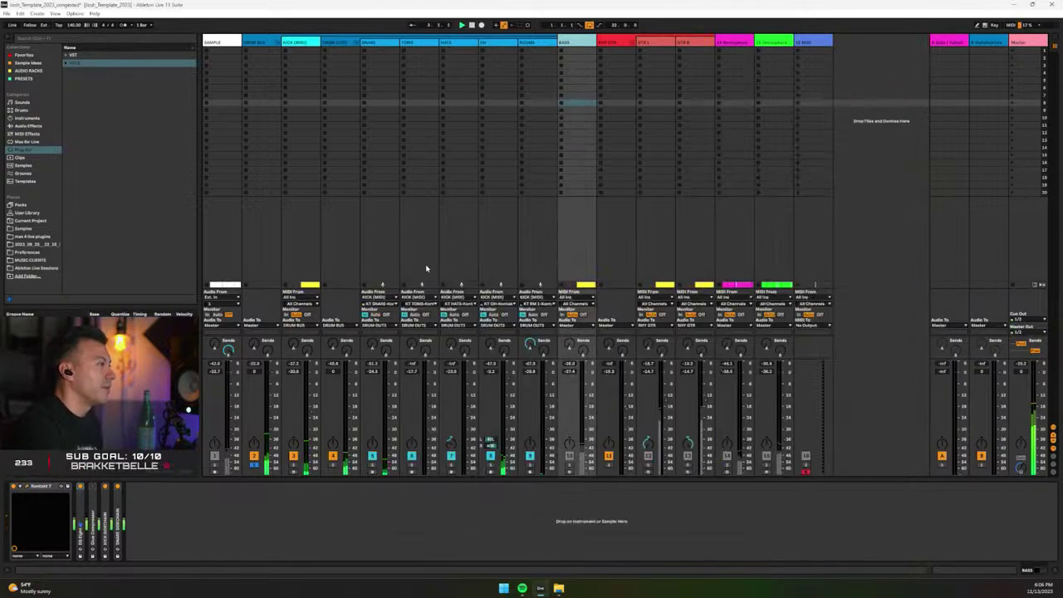
key(Tab)
key(space)
key(Tab)
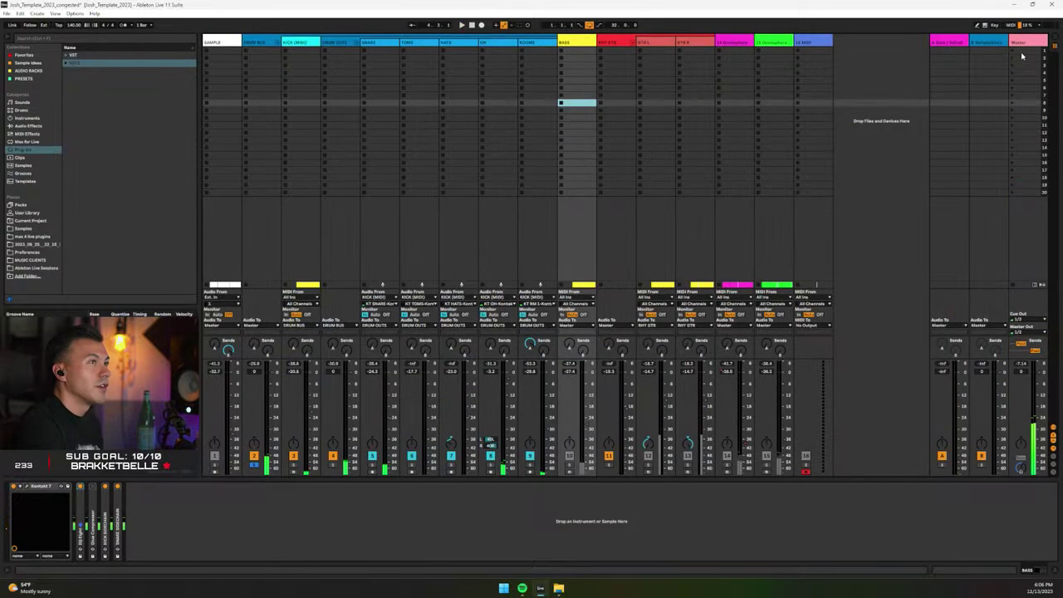
Check the Multiband Compression on the Master and show the DRUM BUS device chain.
click(1020, 43)
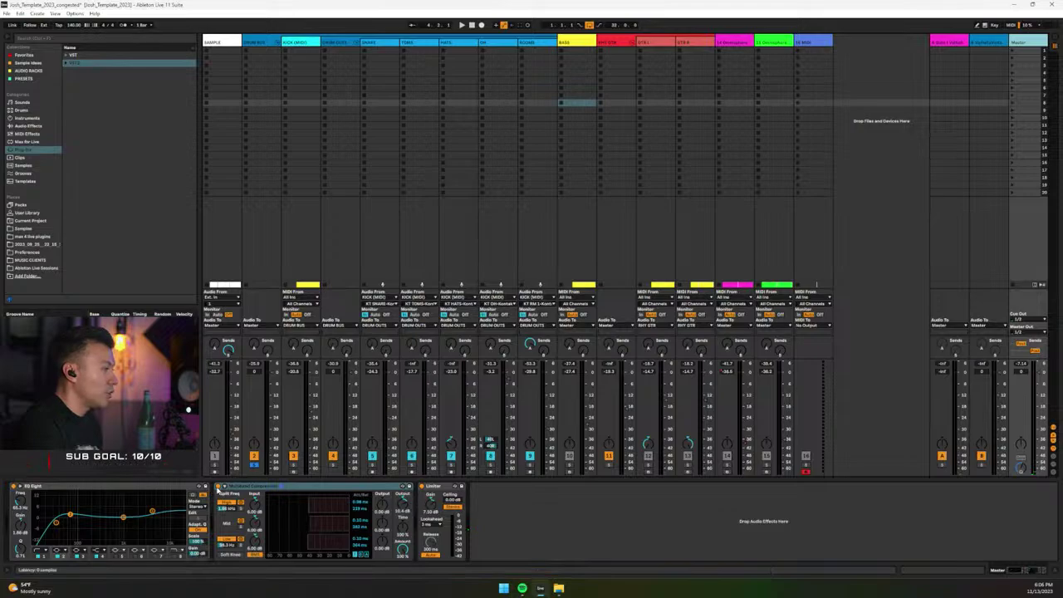
click(249, 486)
click(257, 40)
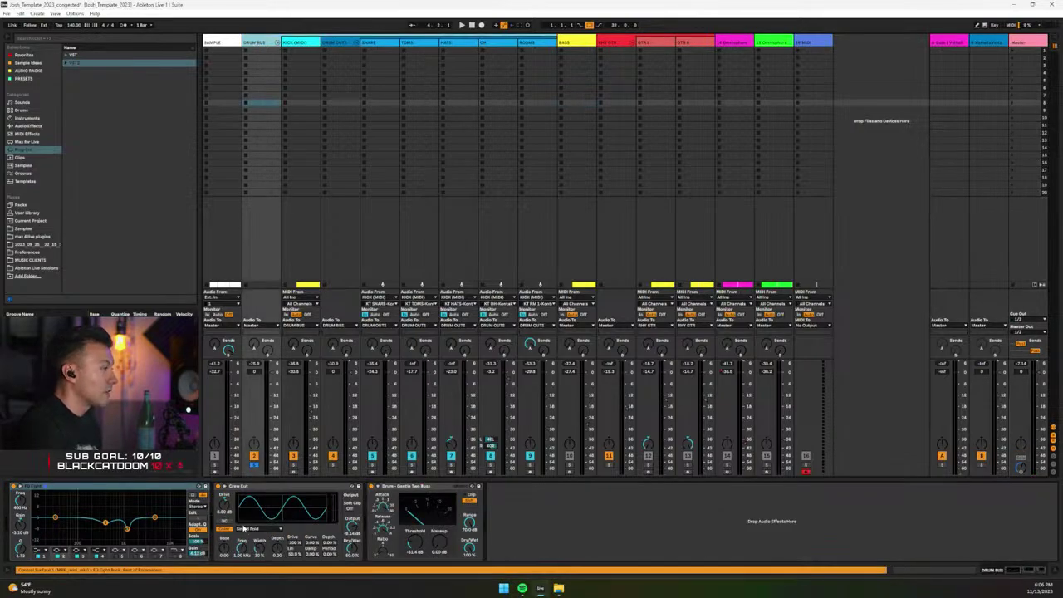
Toggle the Drum - Gentle Two Buss device on the DRUM BUS for comparison and check the Master device chain.
click(372, 490)
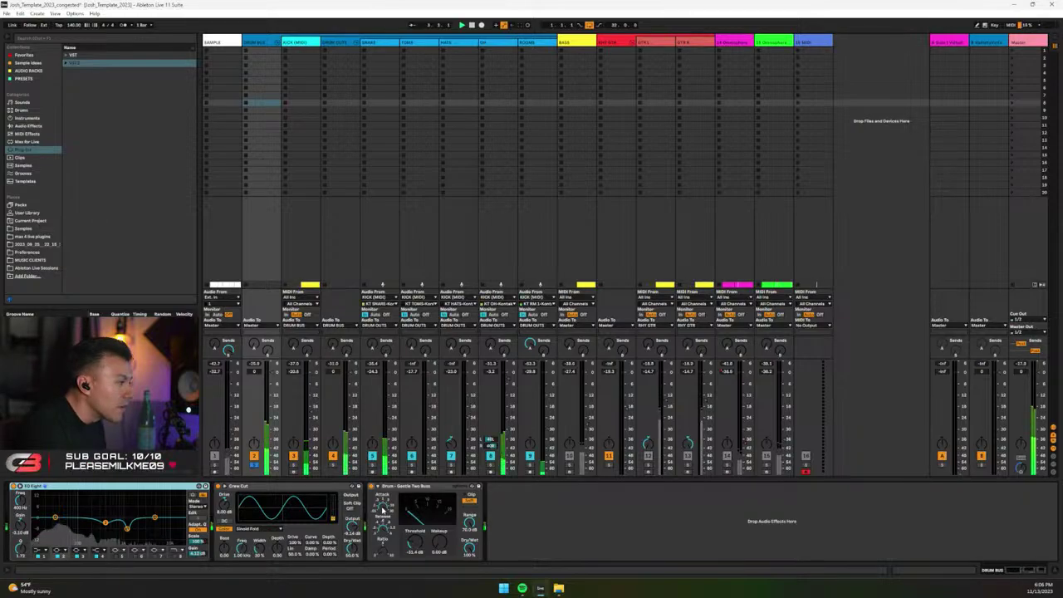
click(1013, 41)
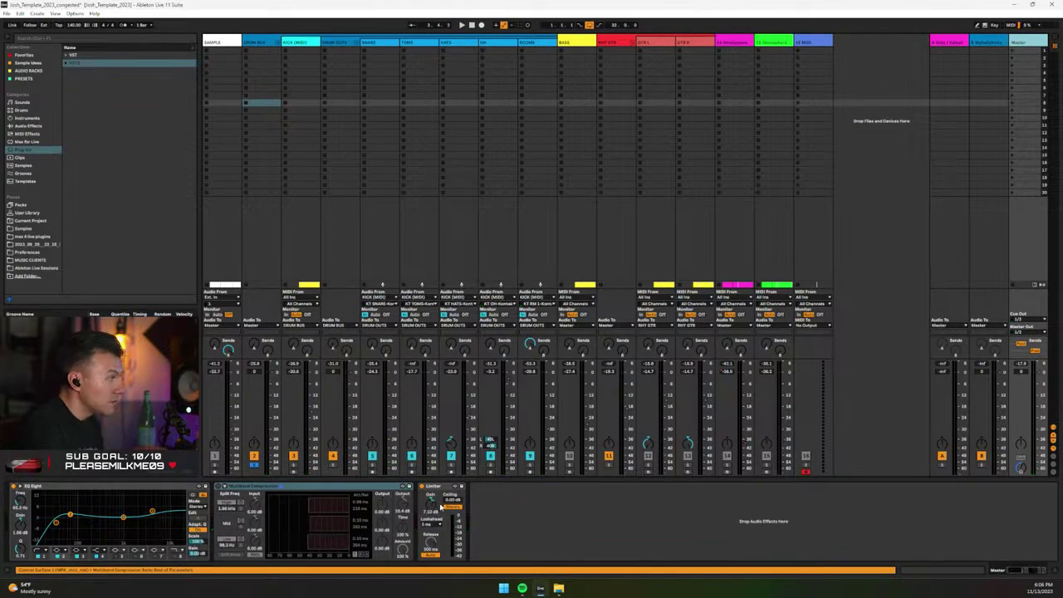
Select the tracks from KICK (MIDI) to ROOMS, then set only KICK (MIDI) to -8.3 dB and solo it.
click(299, 43)
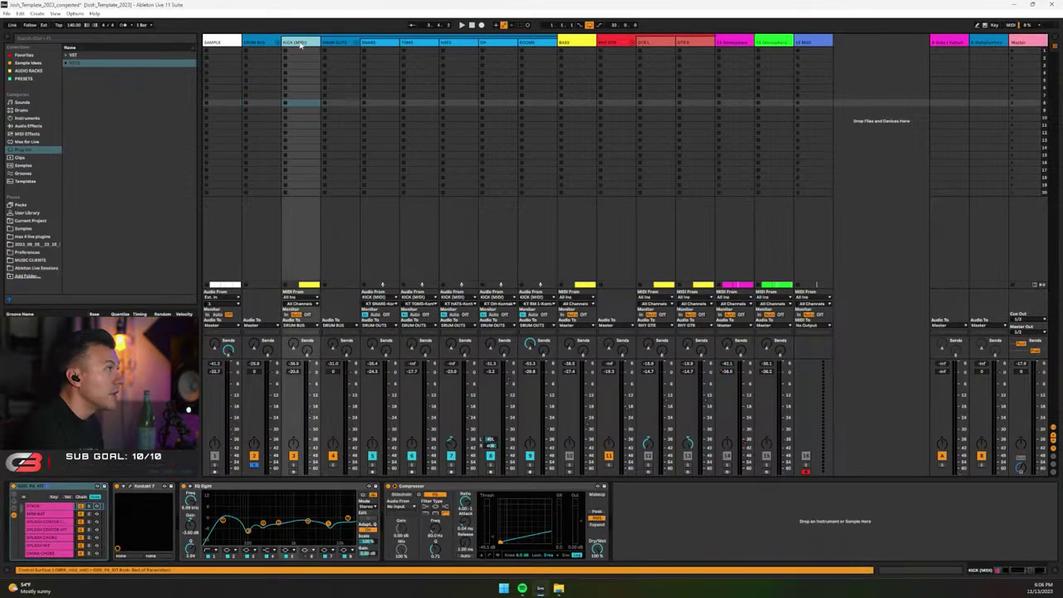
shift+click(524, 42)
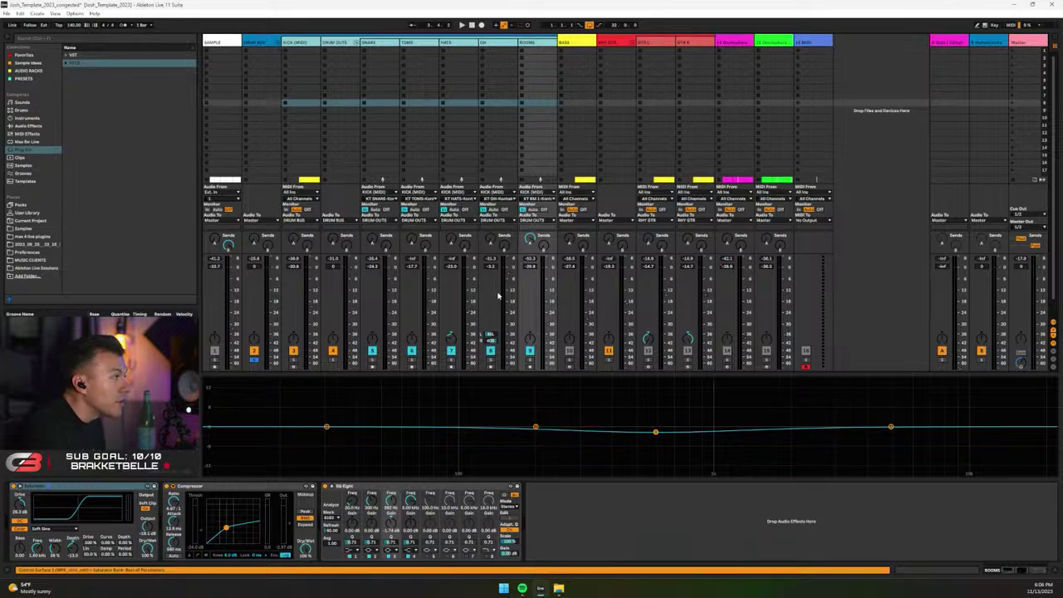
click(292, 42)
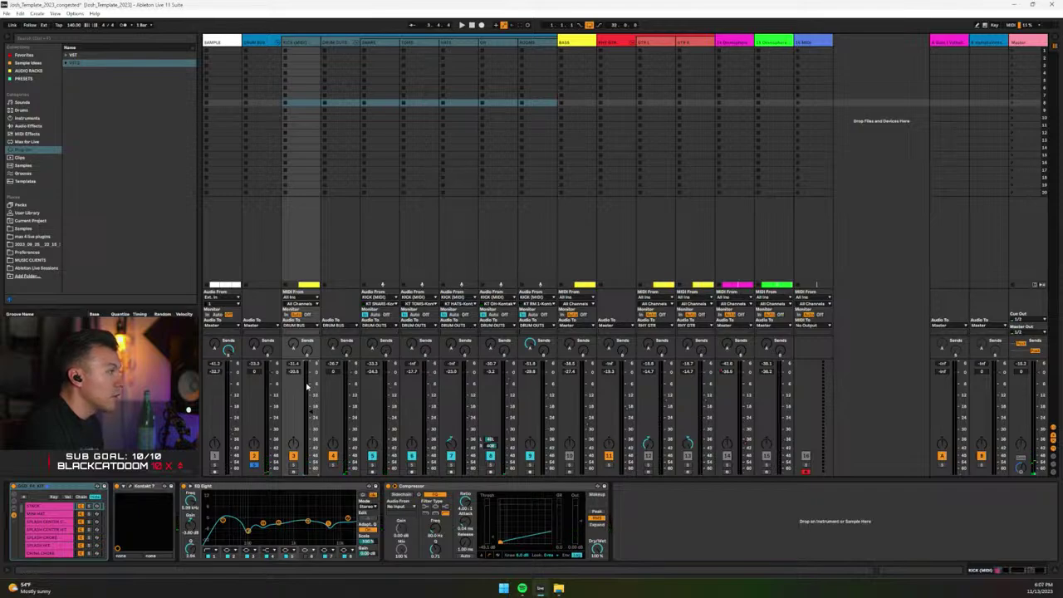
click(304, 371)
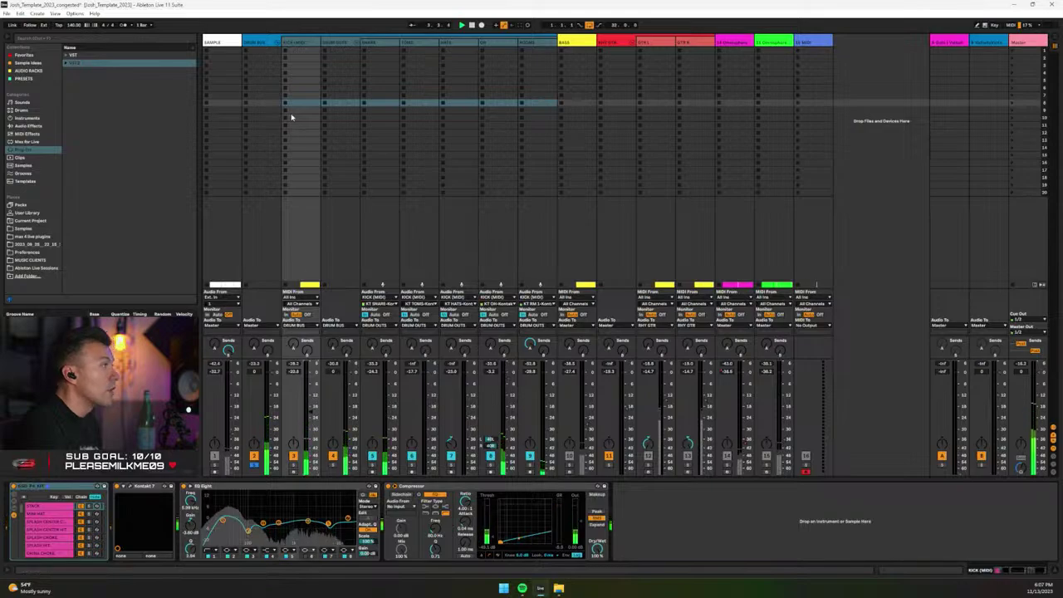
click(295, 45)
click(294, 43)
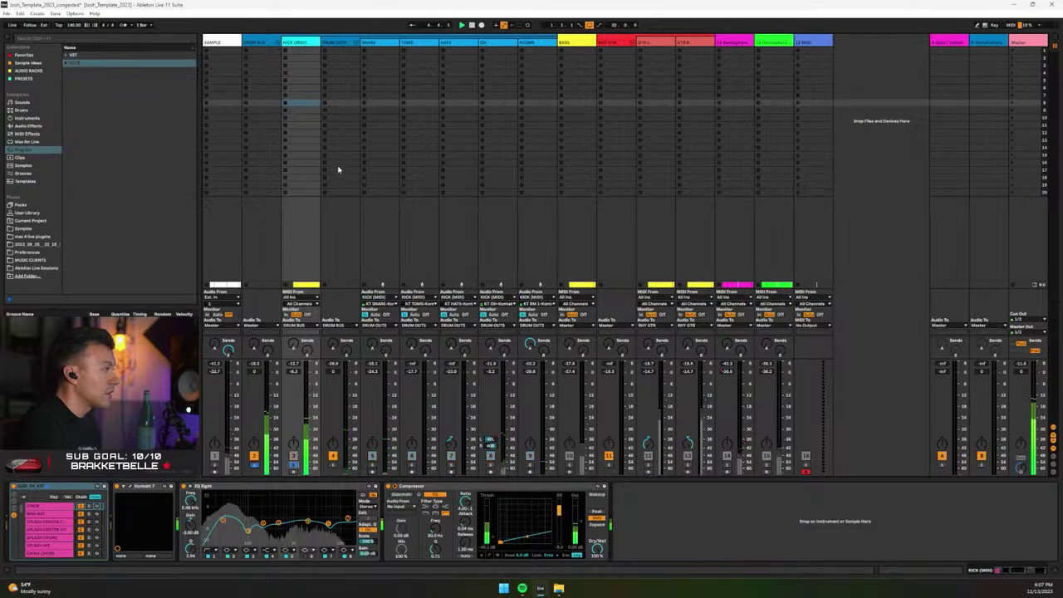
click(309, 43)
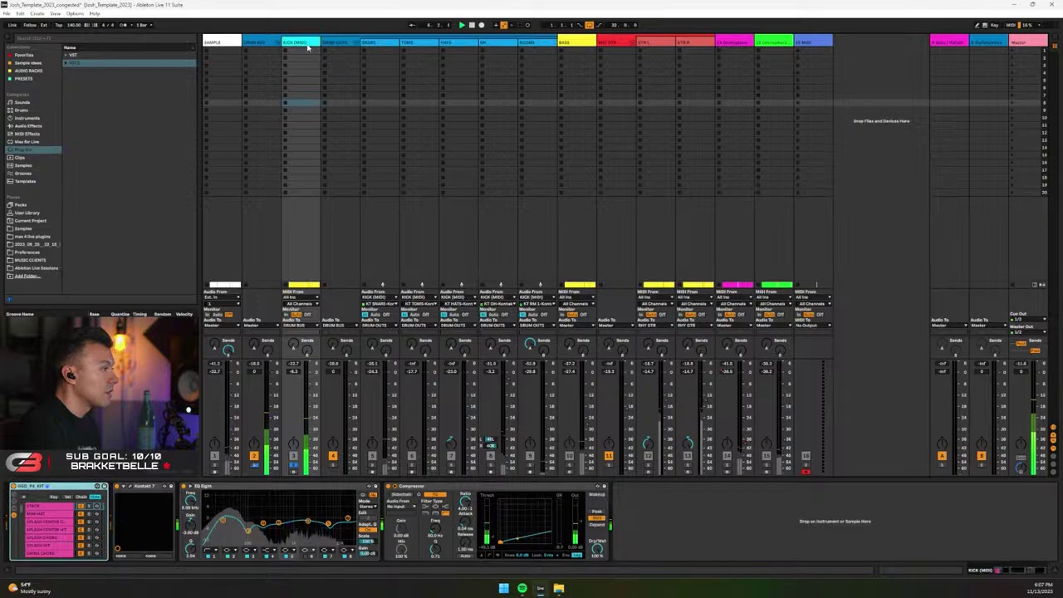
Find the Gate audio effect, insert it before EQ Eight on KICK (MIDI), and adjust its release and return during playback.
click(141, 41)
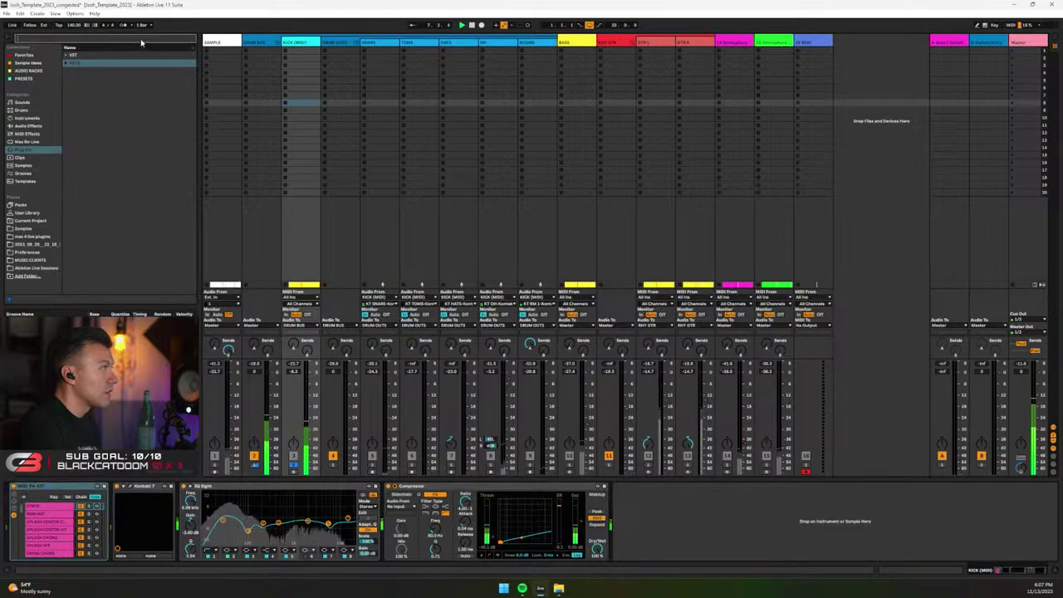
text(gate)
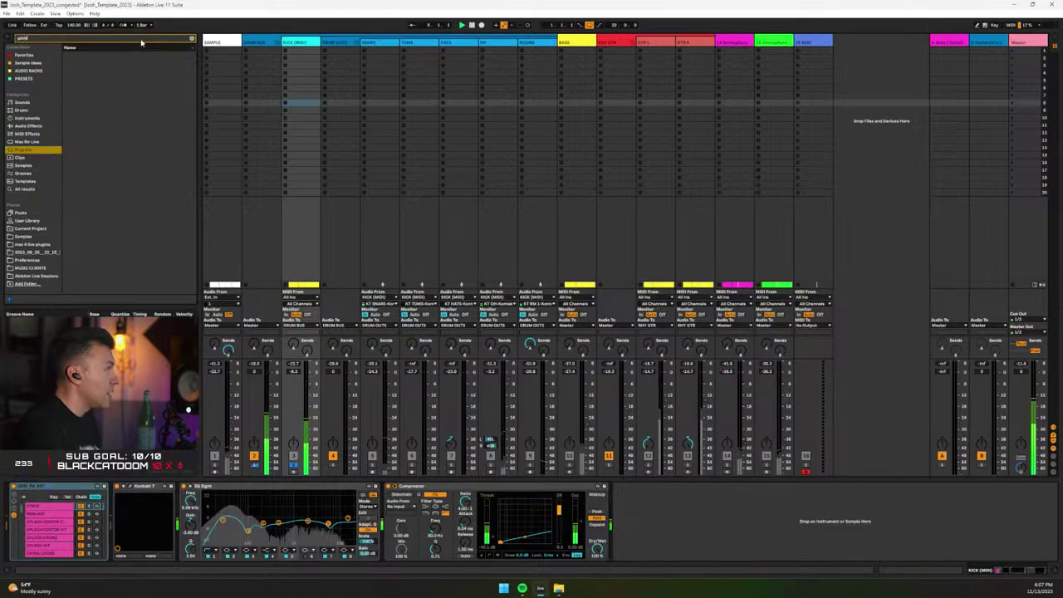
click(25, 124)
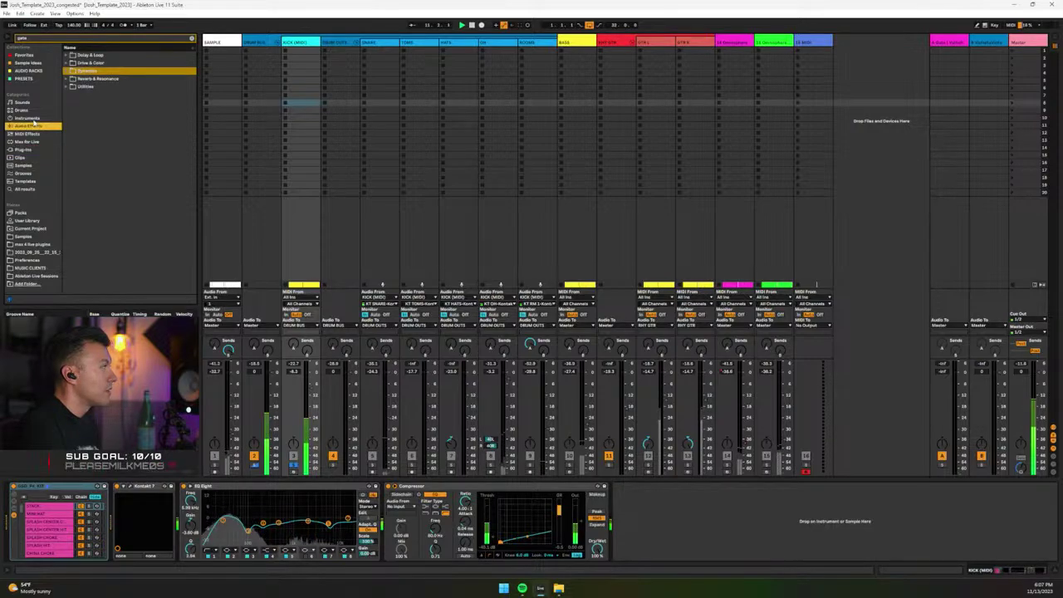
click(67, 71)
key(Down)
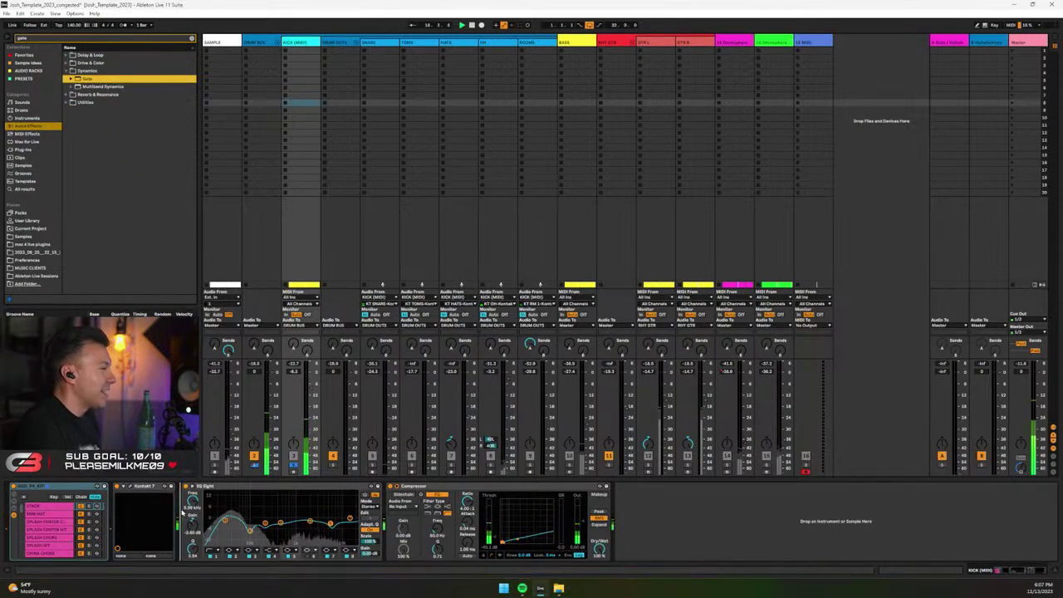
drag(179, 513, 181, 513)
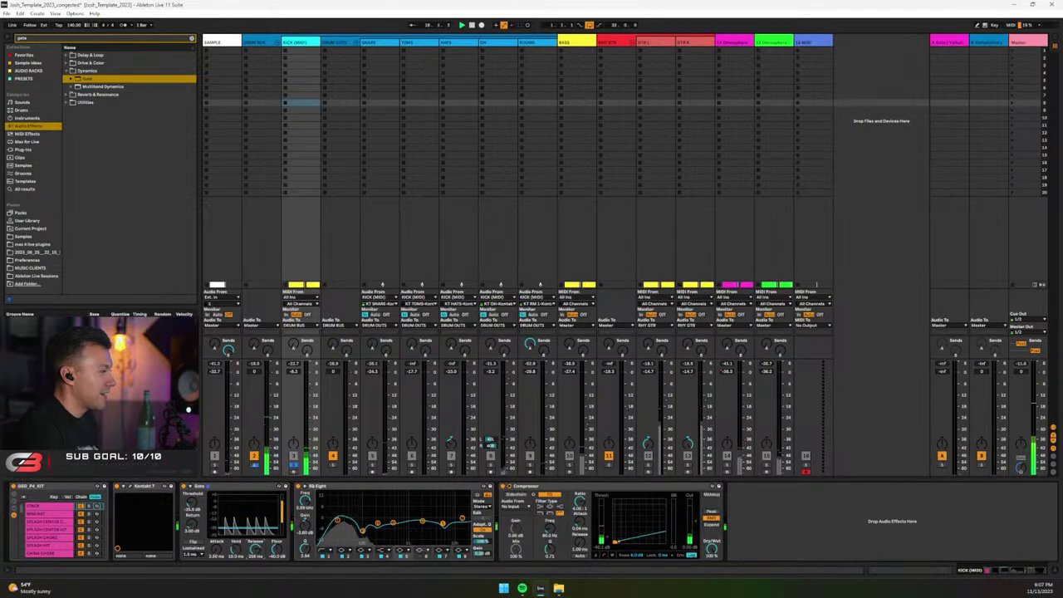
drag(256, 549, 255, 540)
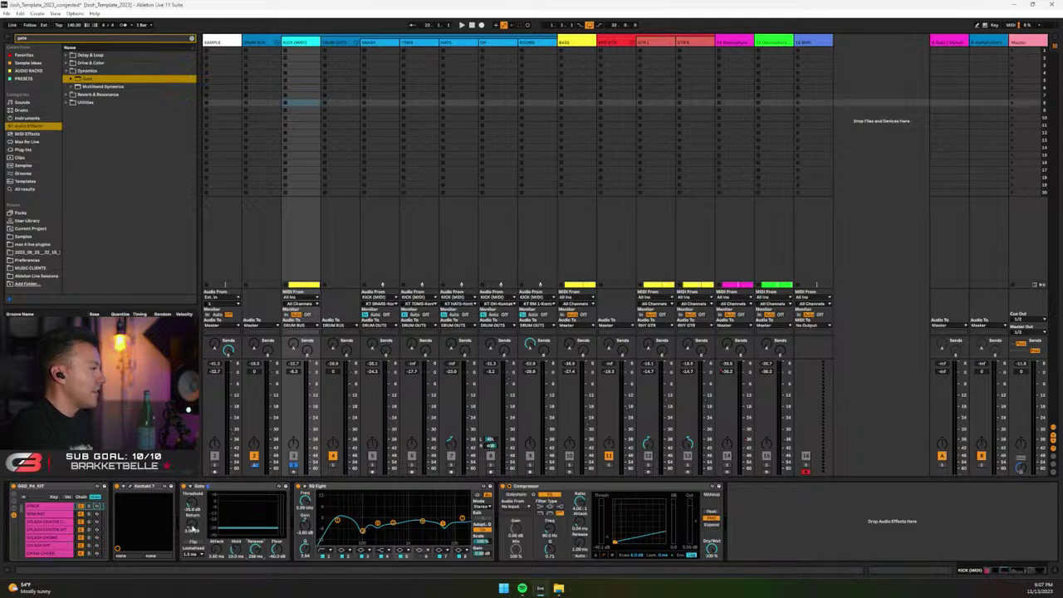
key(space)
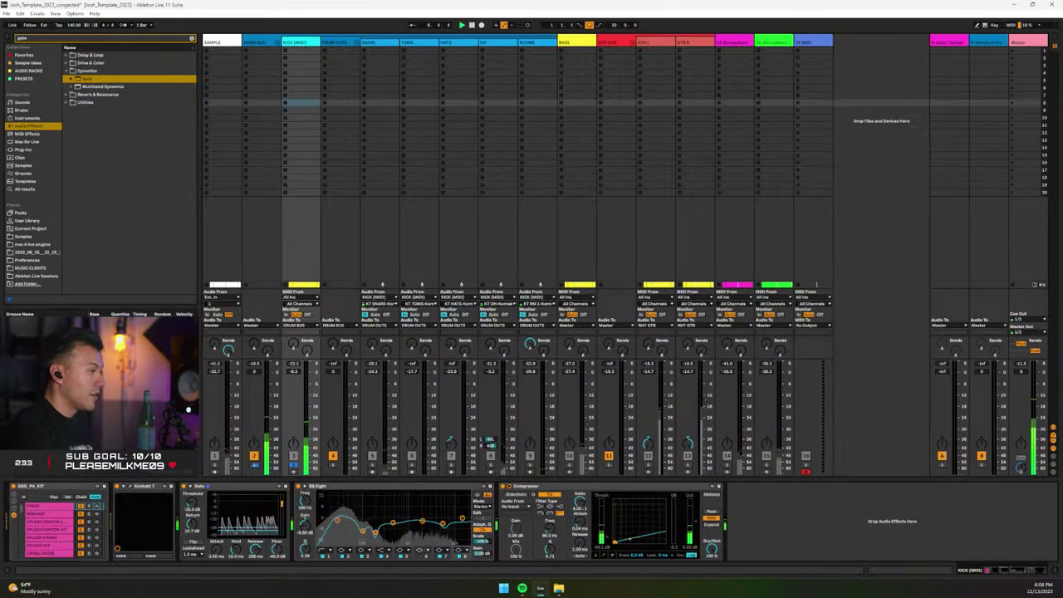
Sweep a boosted low-frequency band on the kick's EQ Eight and pull it back down to a cut.
mouse_move(376, 528)
mouse_down()
mouse_move(390, 509)
mouse_move(392, 528)
mouse_up()
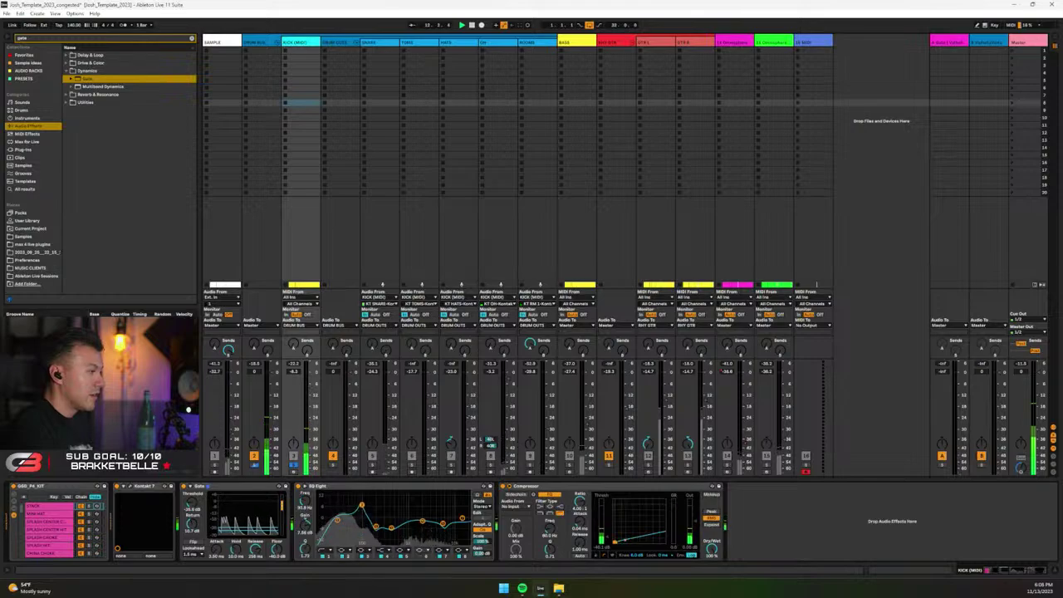
drag(358, 503, 361, 504)
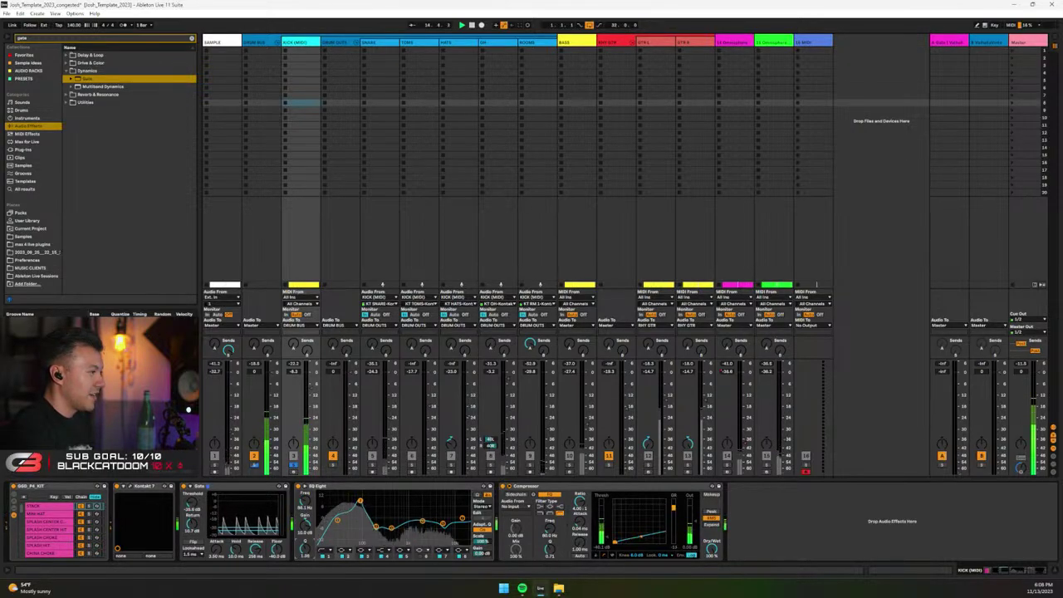
drag(359, 502, 358, 523)
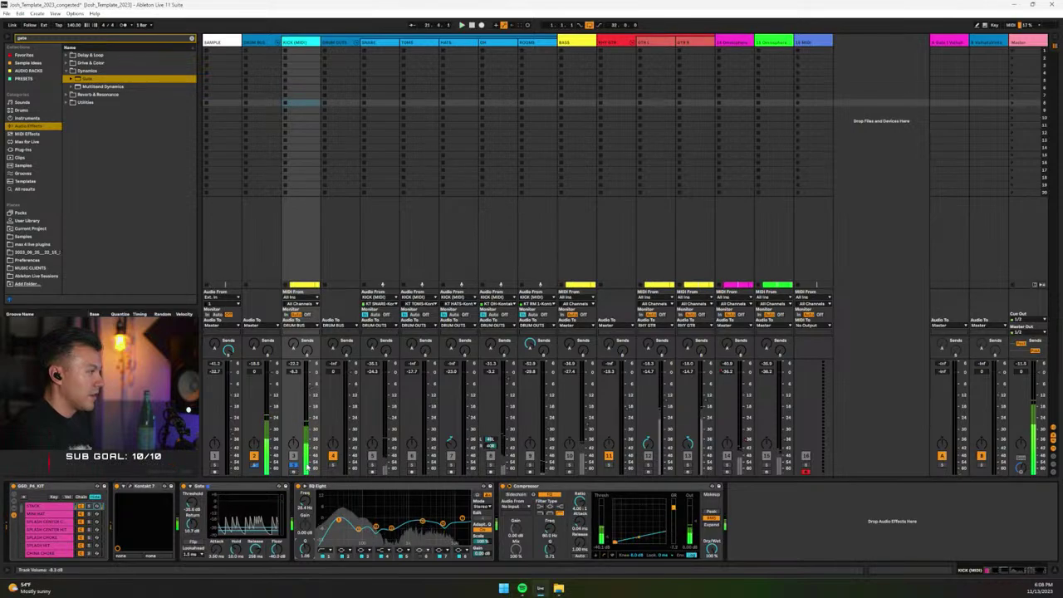
Compare the soloed DRUM BUS with the full mix and rebalance the kick, snare and OH track volumes.
click(254, 466)
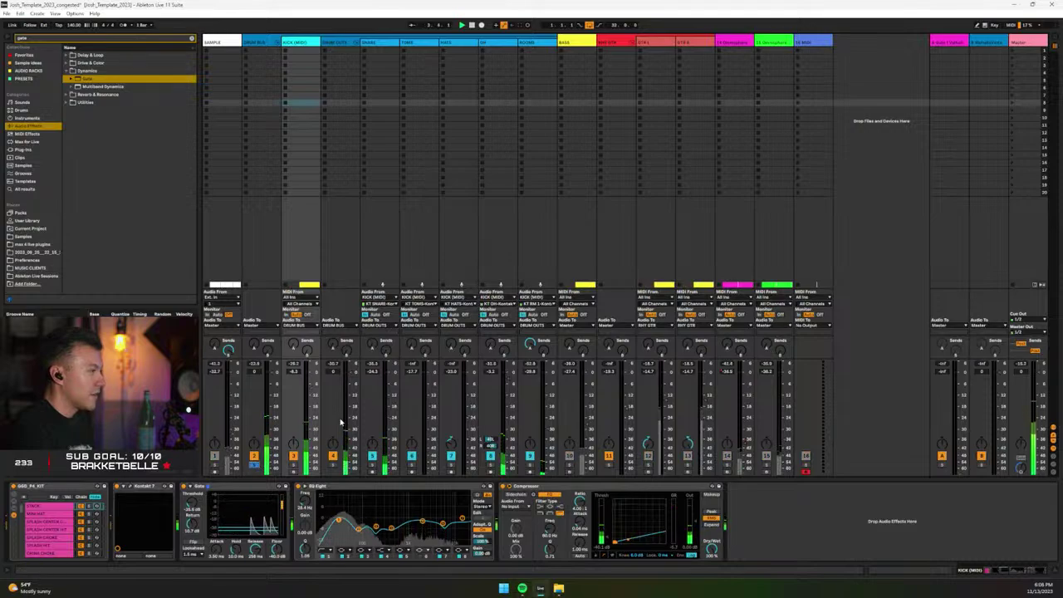
click(254, 465)
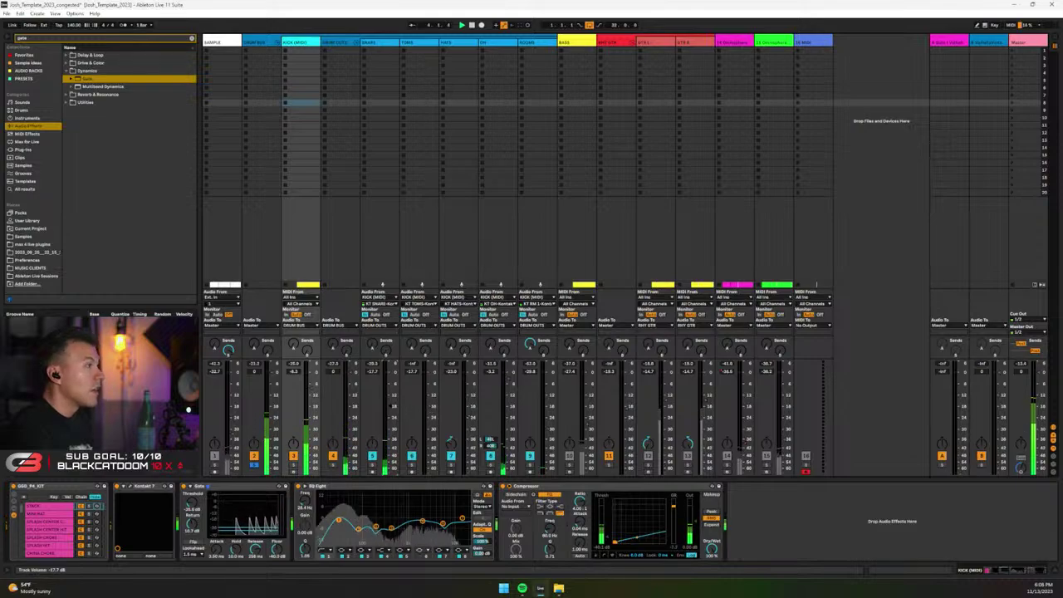
drag(503, 431, 510, 376)
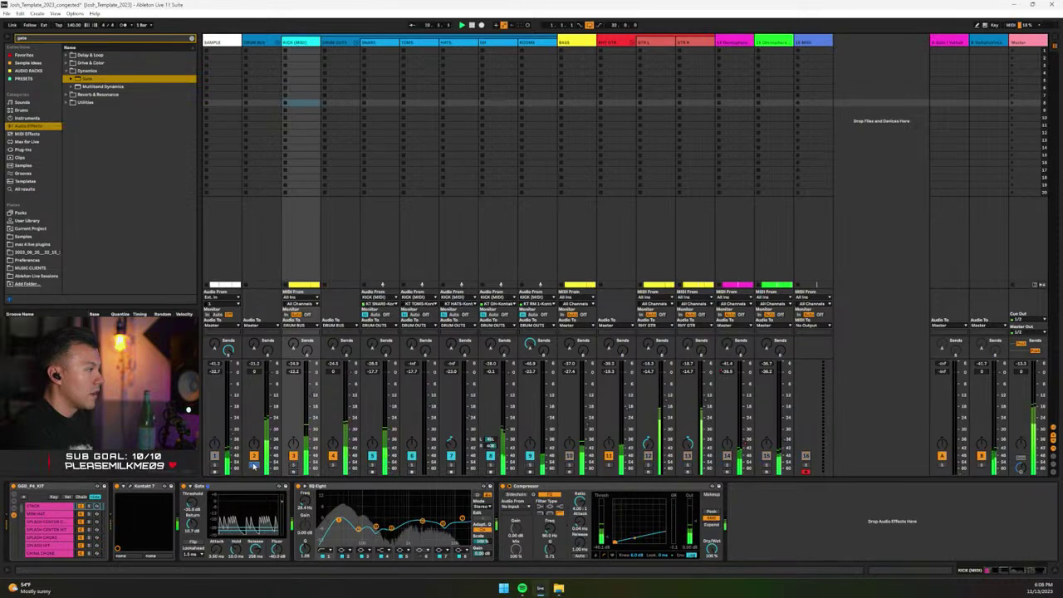
drag(310, 397, 310, 397)
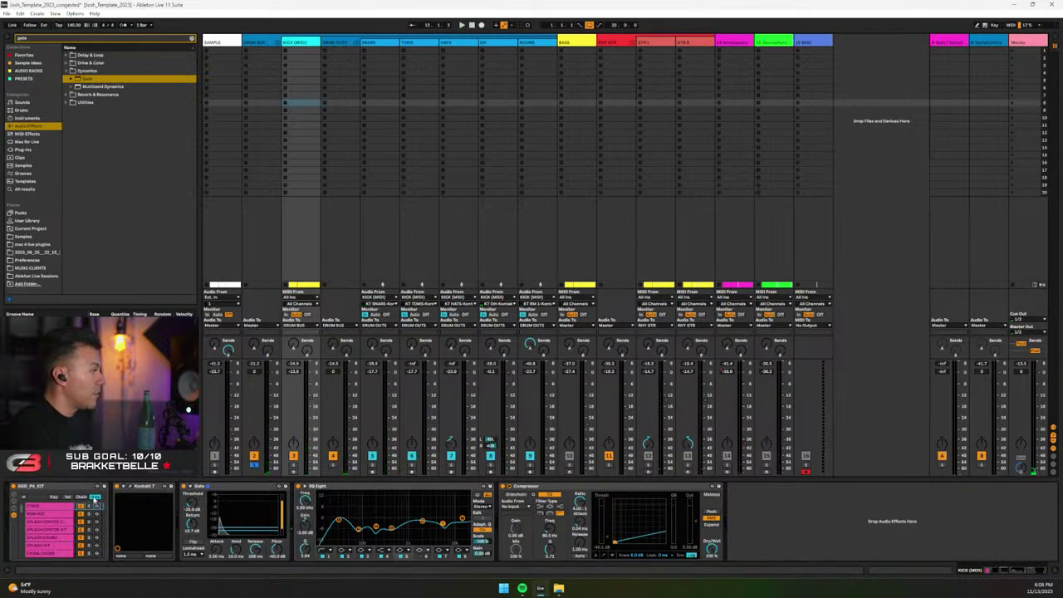
Open the kick track's Kontakt 7 instrument, look over the GGD P4 Kit's snare and kick pages, and close it.
click(130, 488)
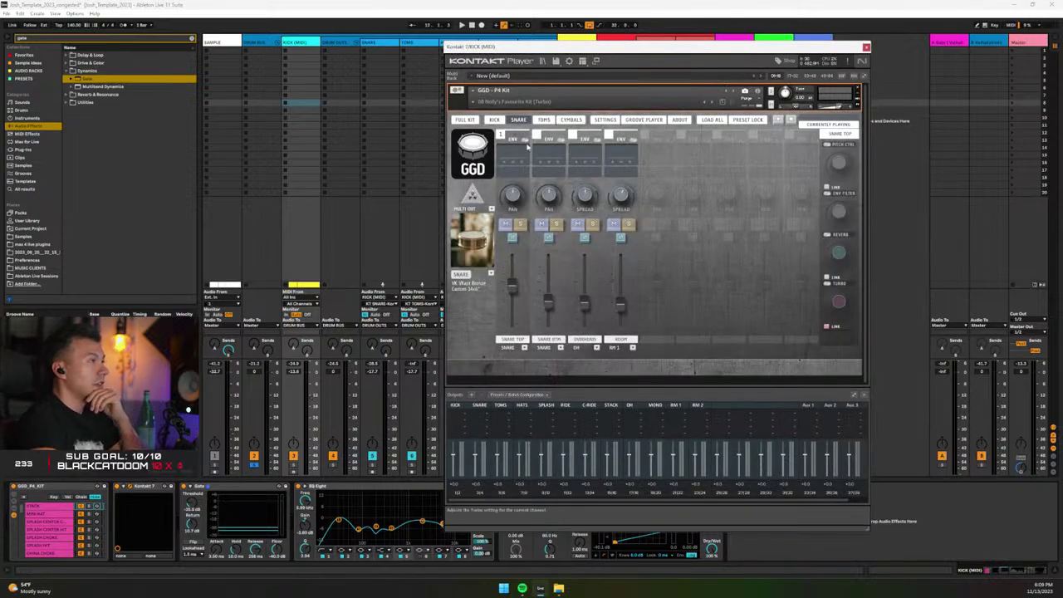
click(494, 119)
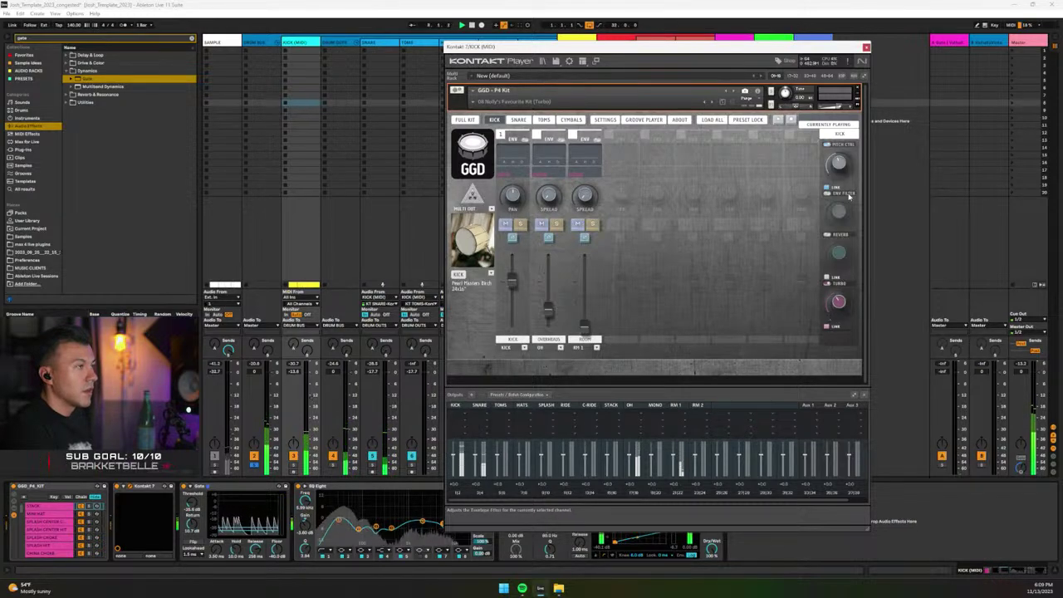
click(866, 47)
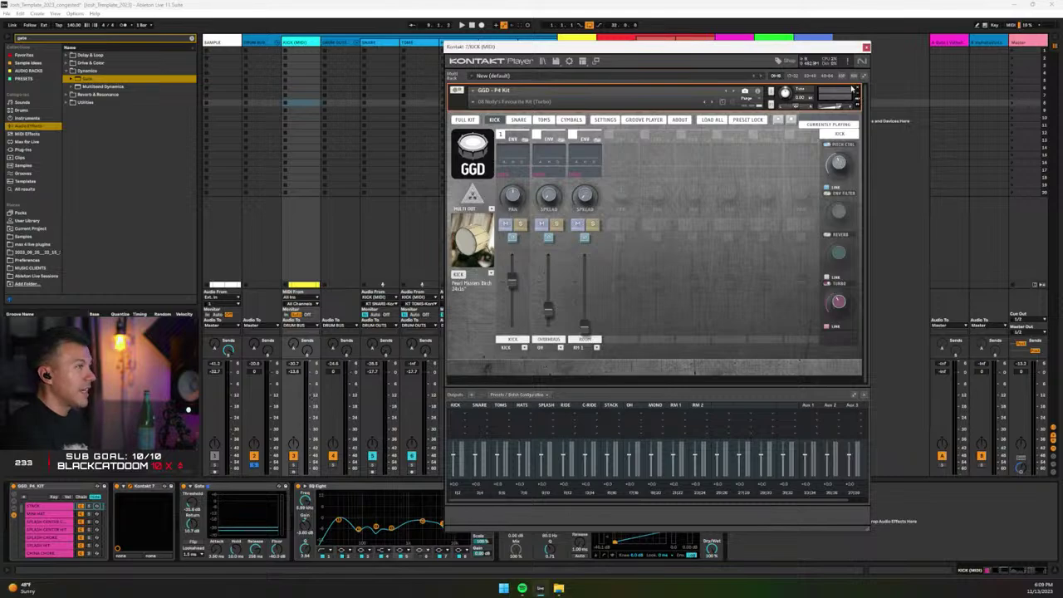
click(866, 46)
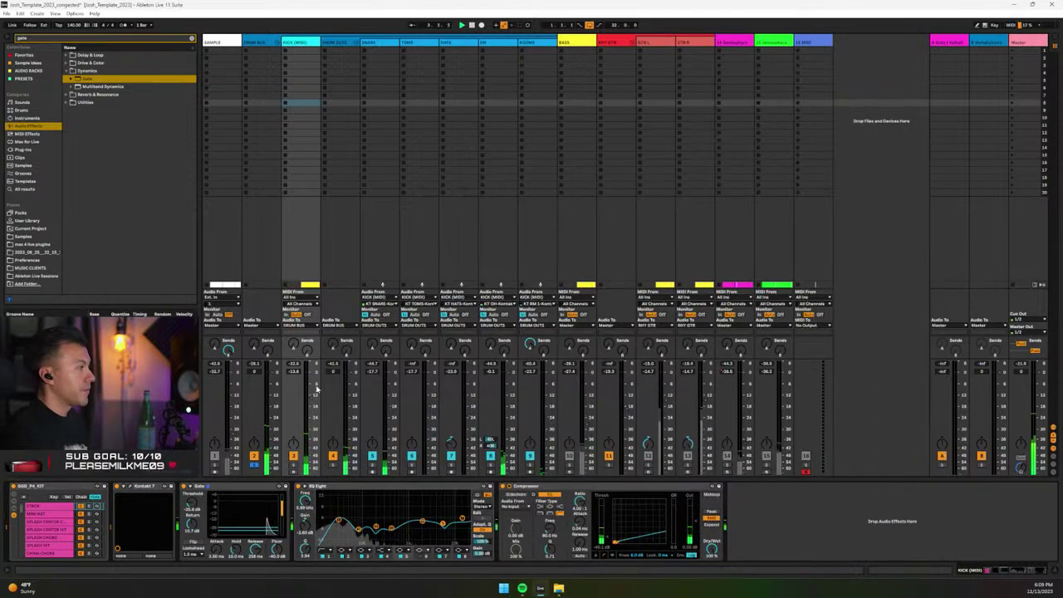
Check the Master chain, turn off Drum - Gentle Two Buss on the DRUM BUS, and play the drums.
click(1033, 41)
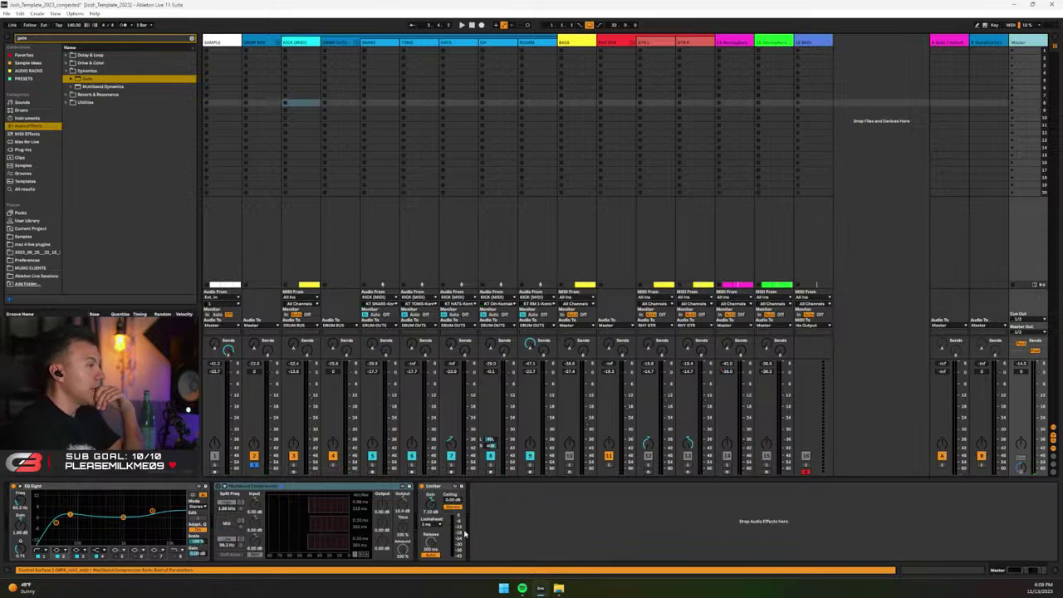
click(256, 42)
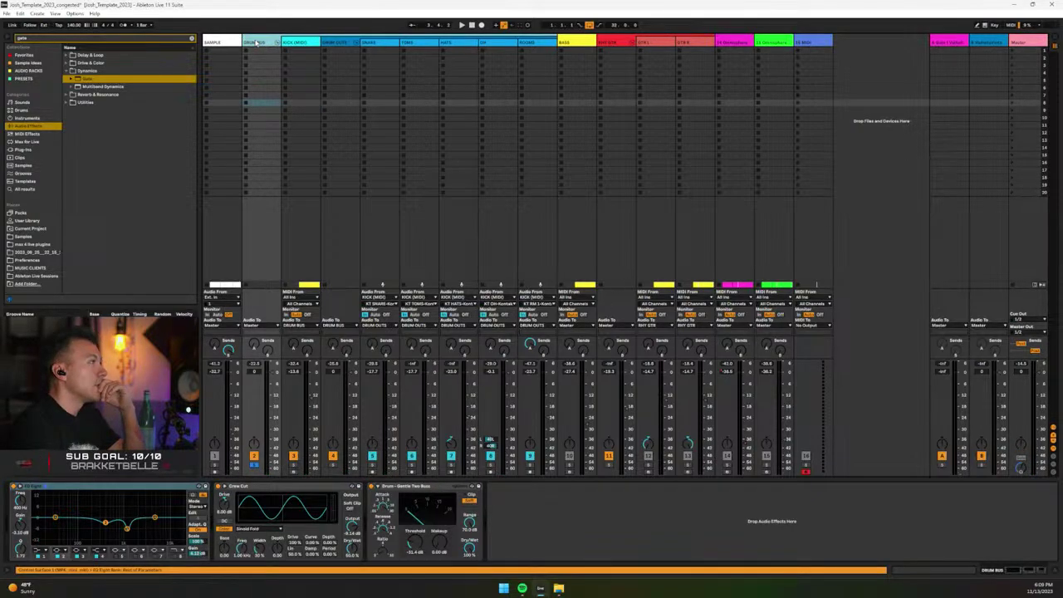
click(371, 486)
key(space)
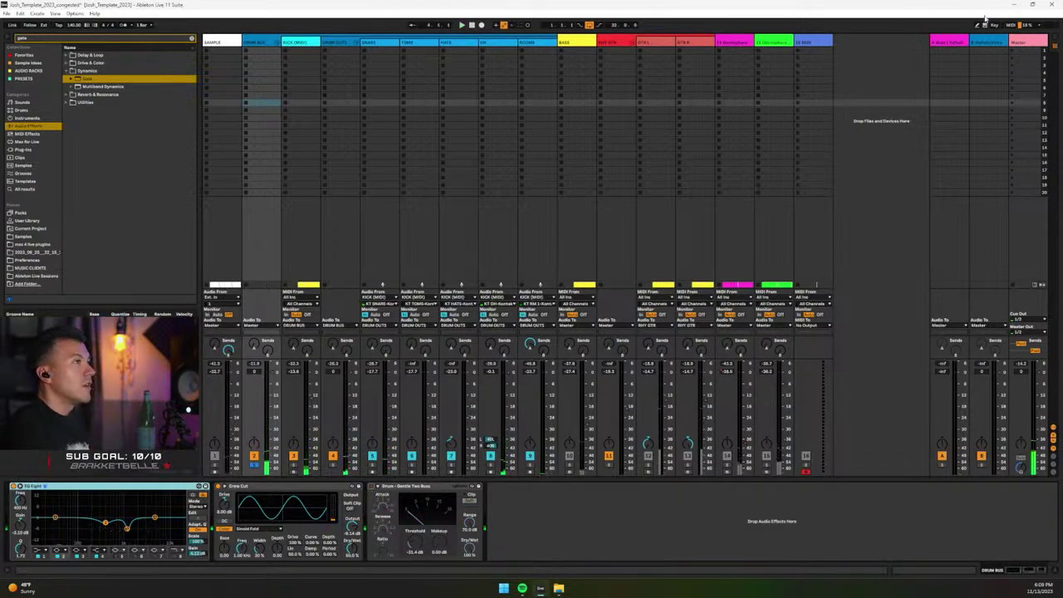
Check the Master chain during playback, listen to the OH track soloed, and show its devices.
click(1025, 42)
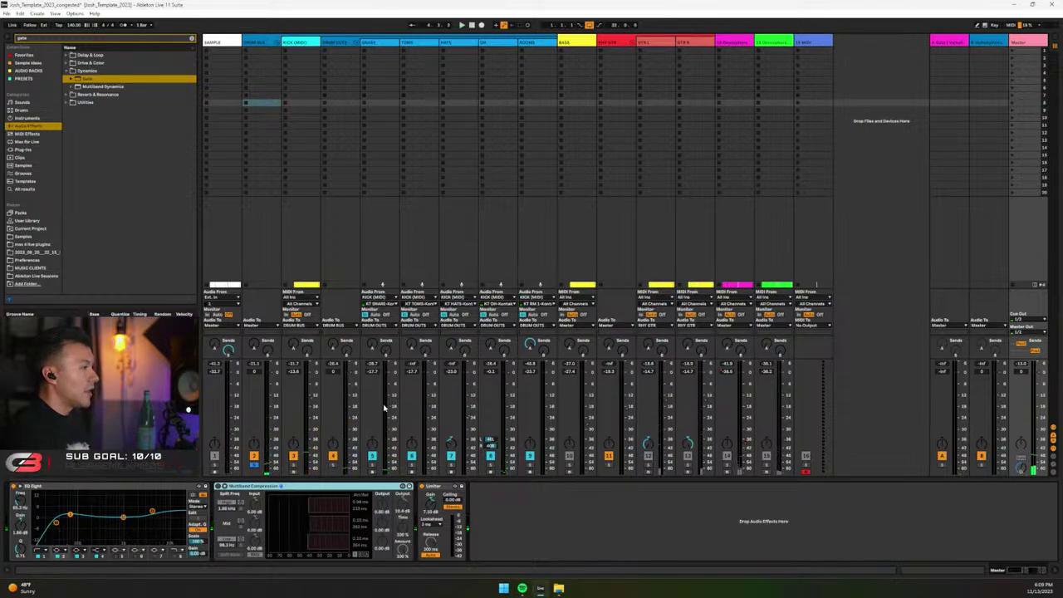
key(space)
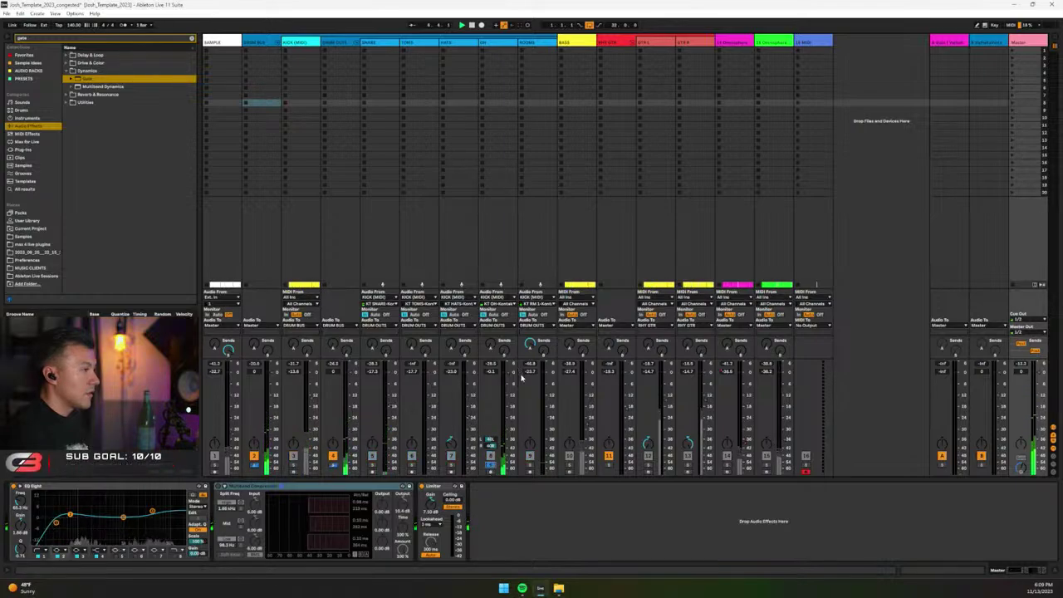
click(498, 101)
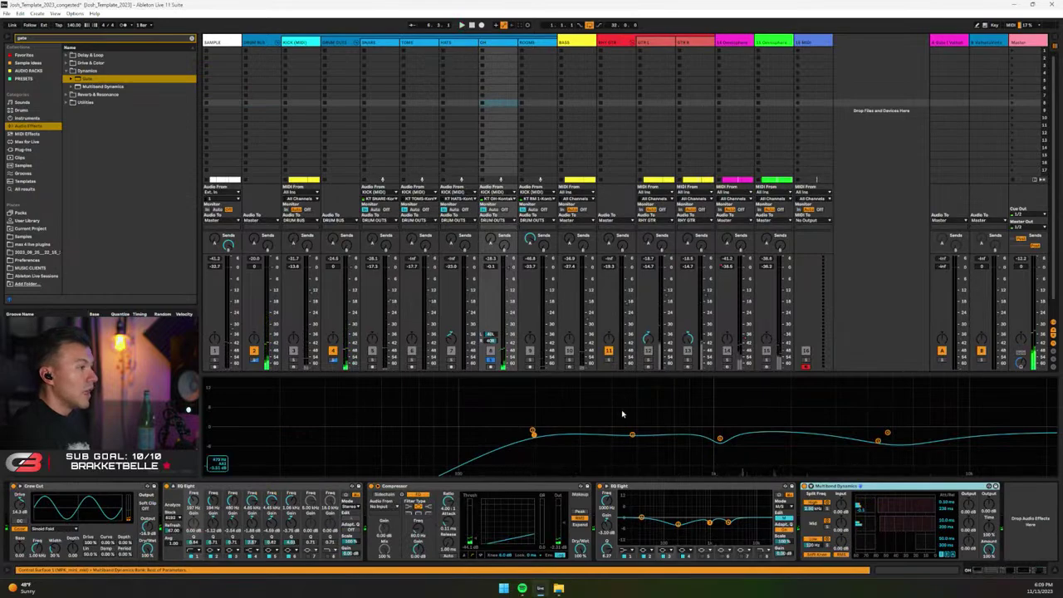
Show the KICK (MIDI) chain, check its Kontakt 7 instrument again, close it, and toggle playback.
click(294, 42)
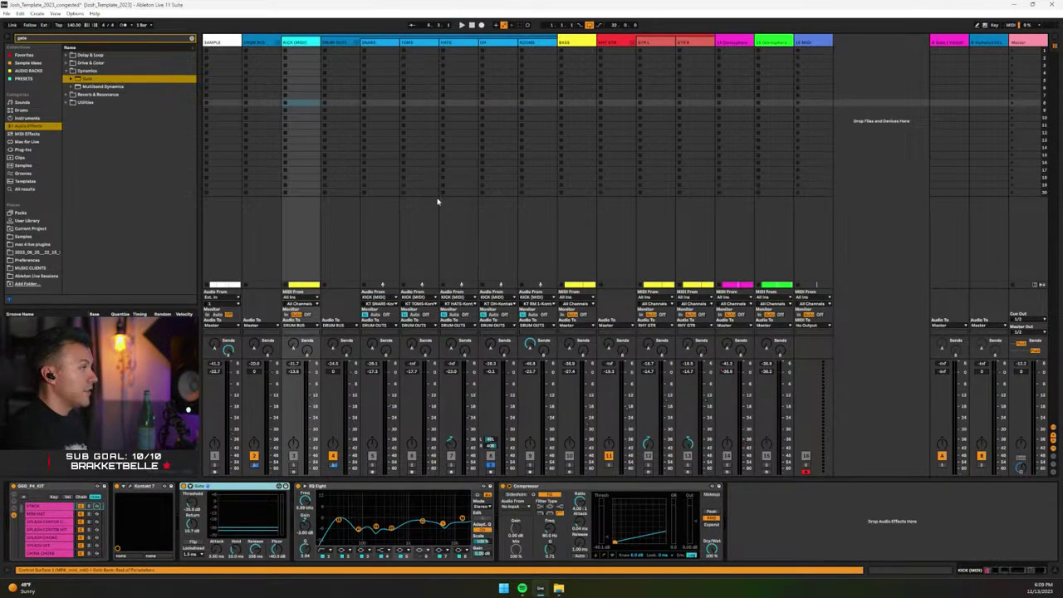
key(ctrl+alt+p)
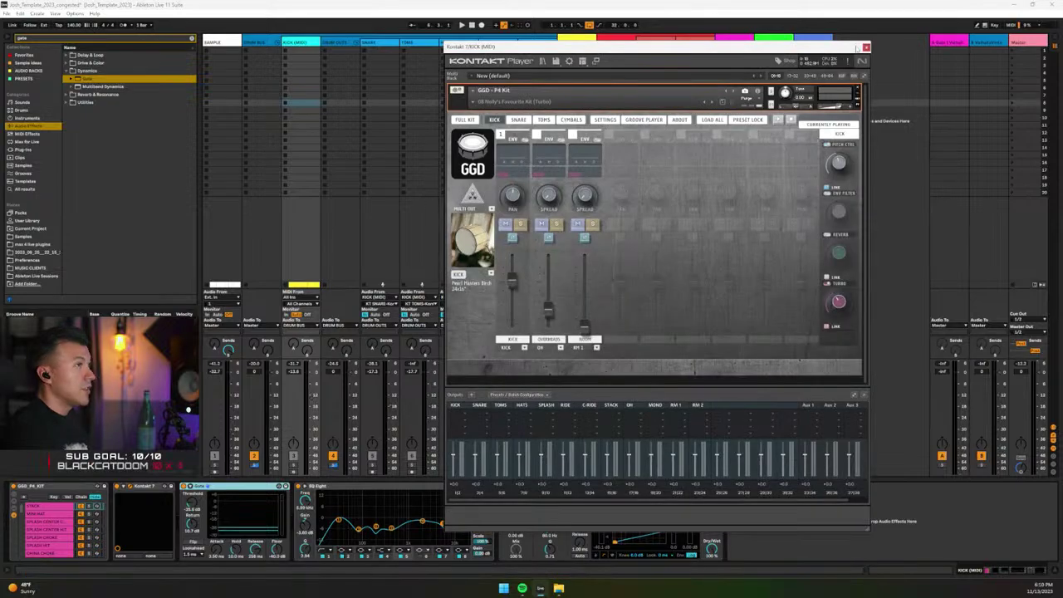
key(ctrl+alt+p)
key(space)
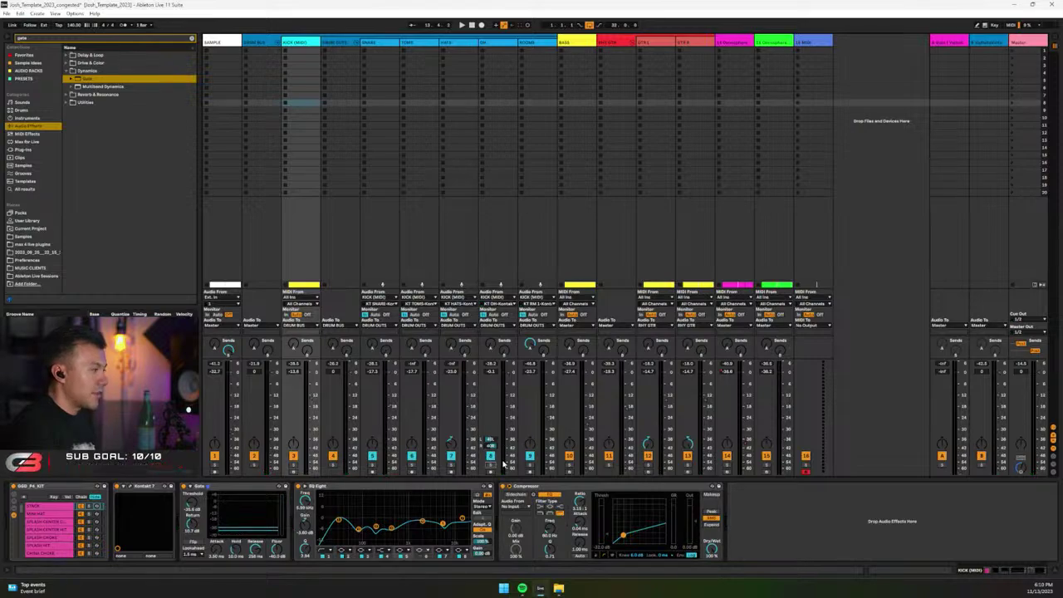
Play the soloed OH track, show its devices, and turn off its Compressor, second EQ Eight and Multiband Dynamics.
key(space)
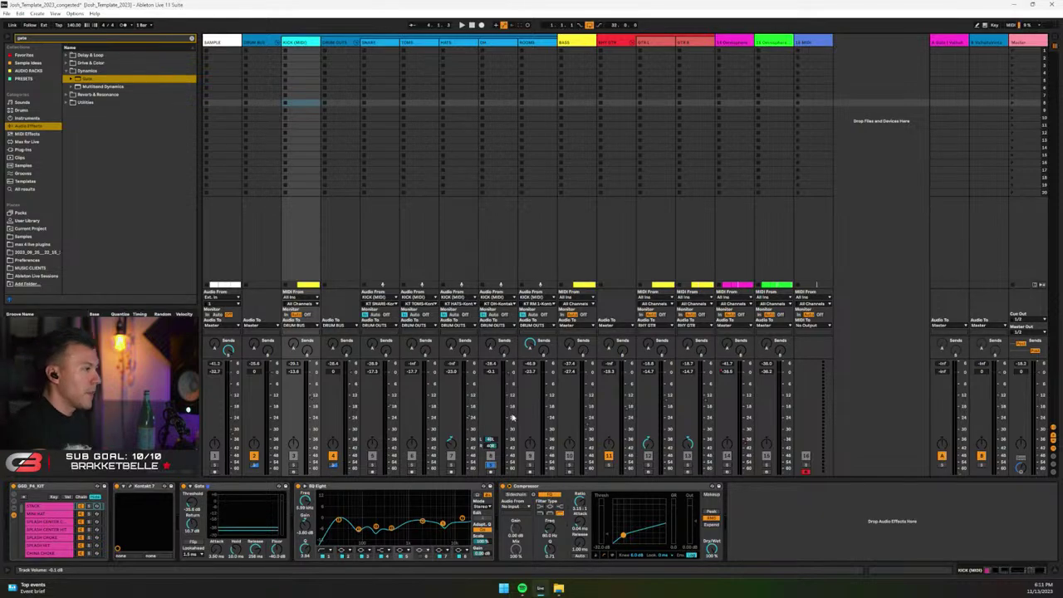
click(490, 43)
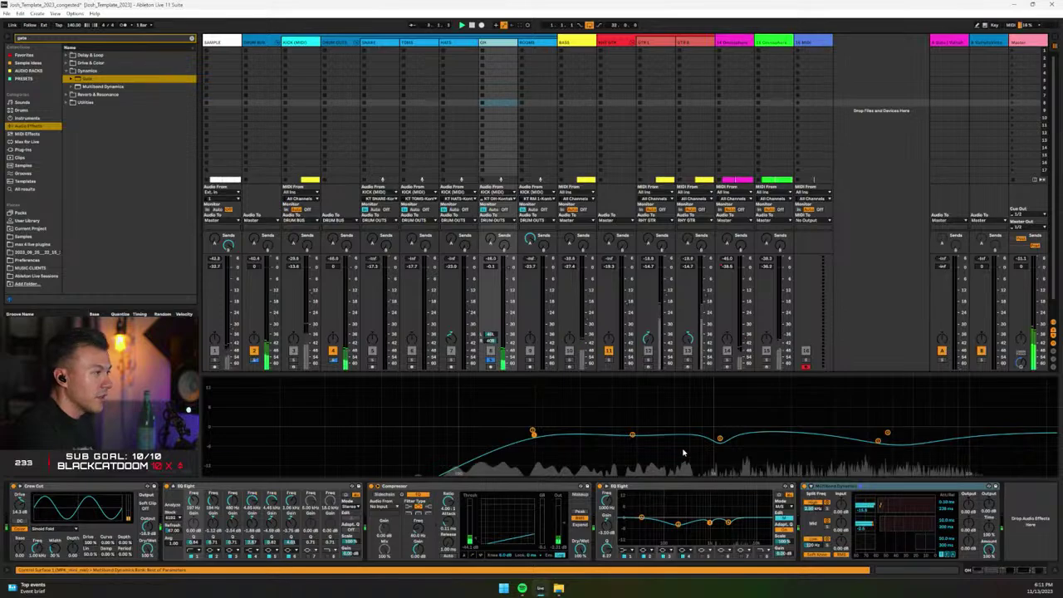
click(808, 488)
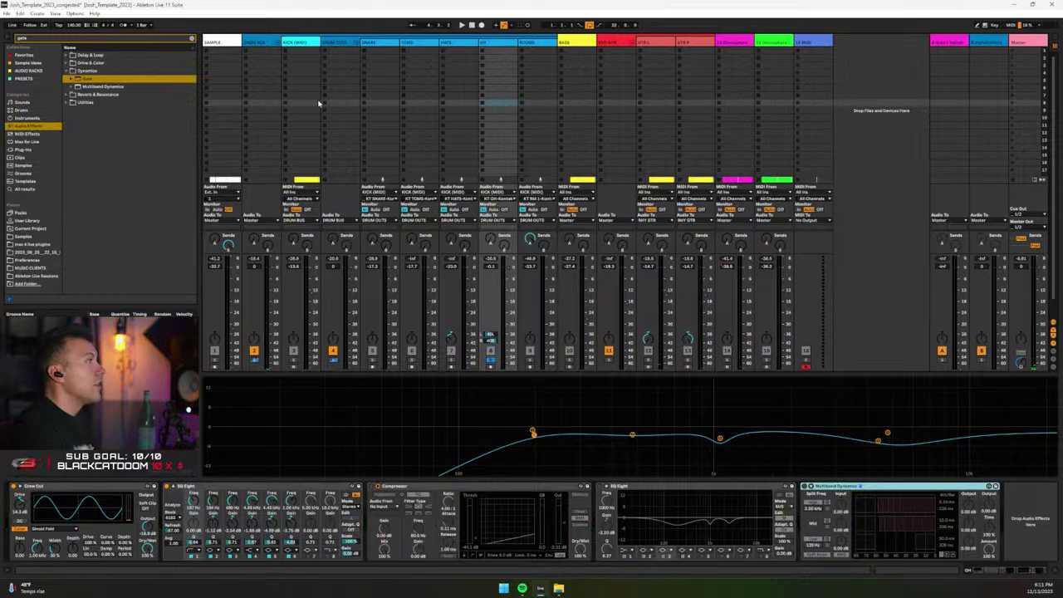
Open the KICK (MIDI) track's Kontakt 7 instrument and look over the GGD P4 Kit's cymbals, toms, snare and kick pages.
click(295, 43)
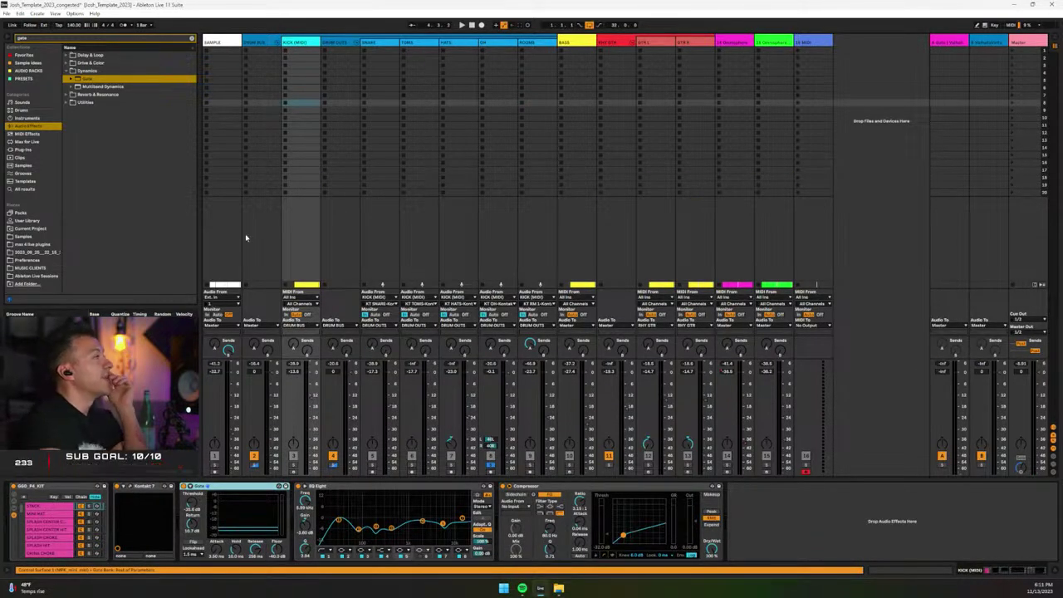
key(ctrl+alt+p)
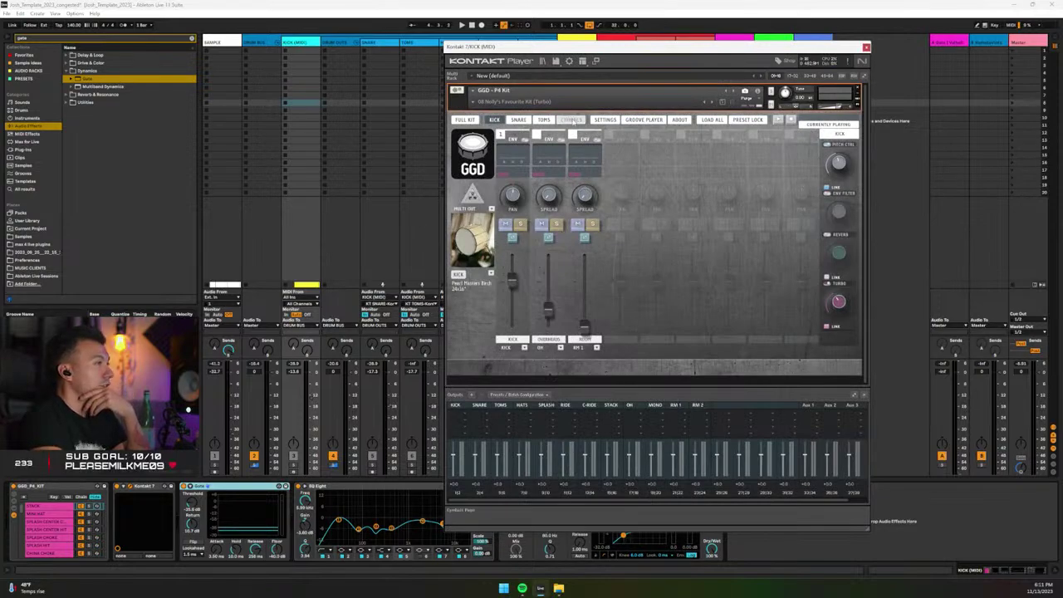
click(572, 120)
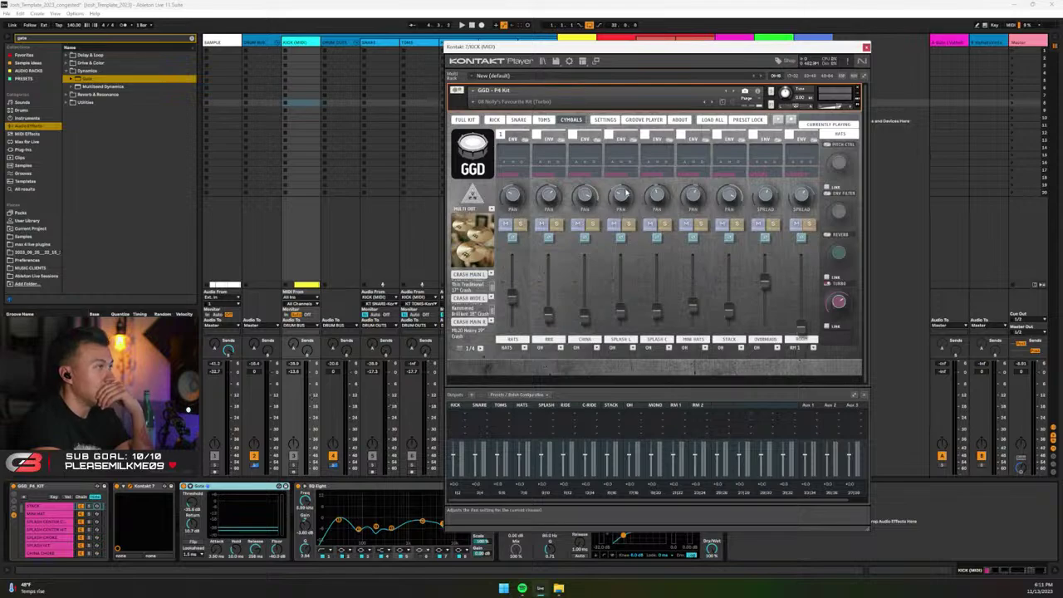
click(544, 120)
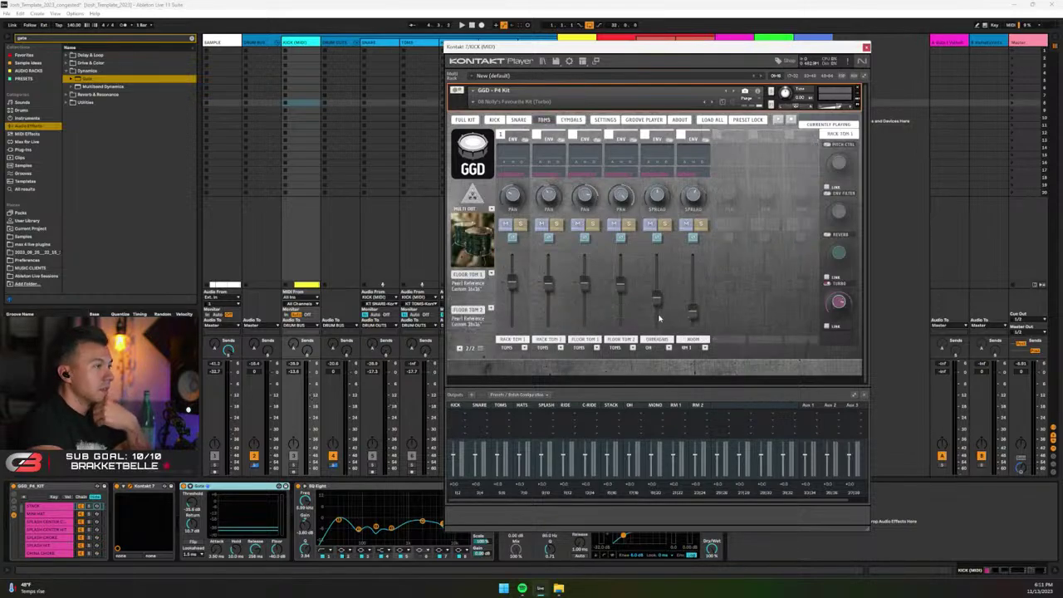
click(518, 119)
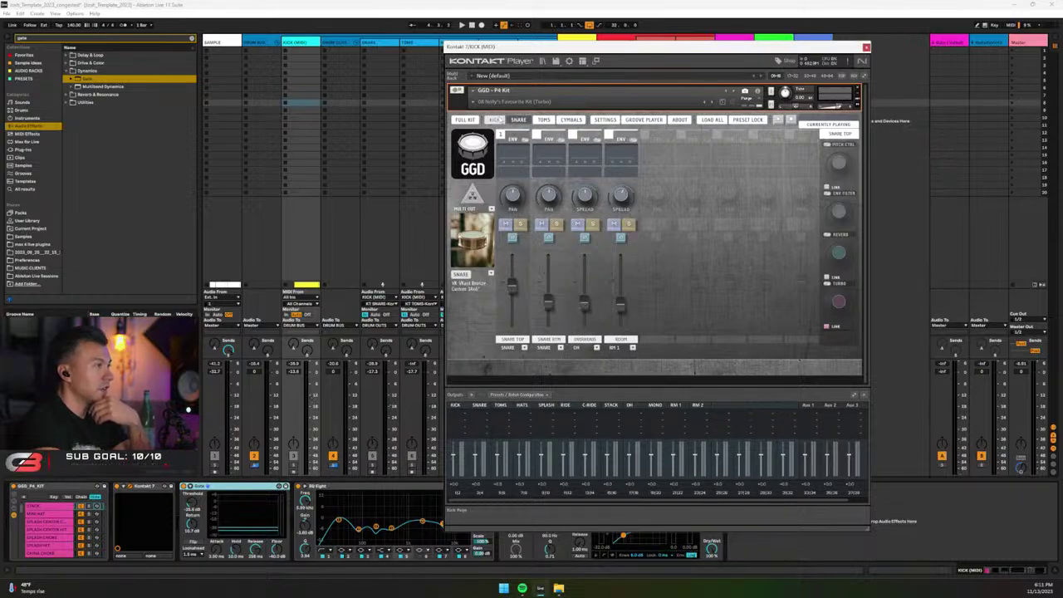
click(494, 119)
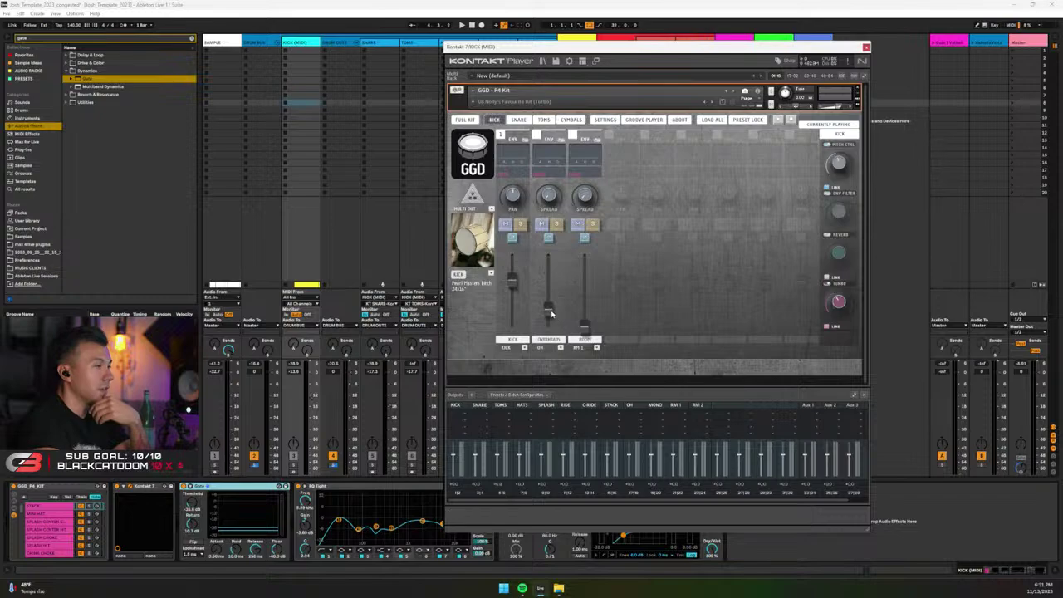
During playback, slightly lower the overhead level on the GGD P4 Kit's snare page, and close the Kontakt instrument.
key(space)
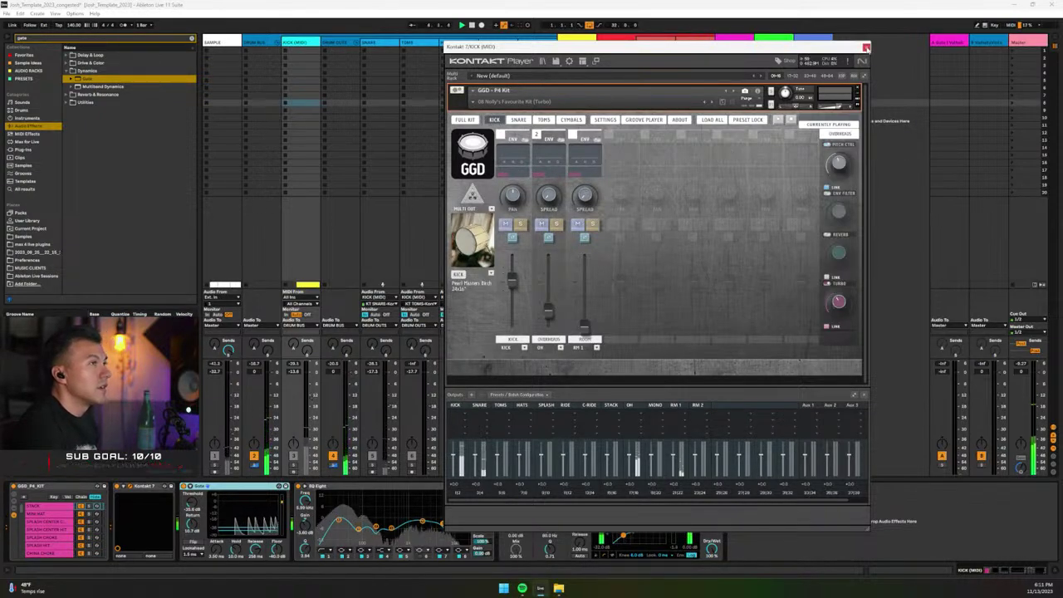
click(518, 120)
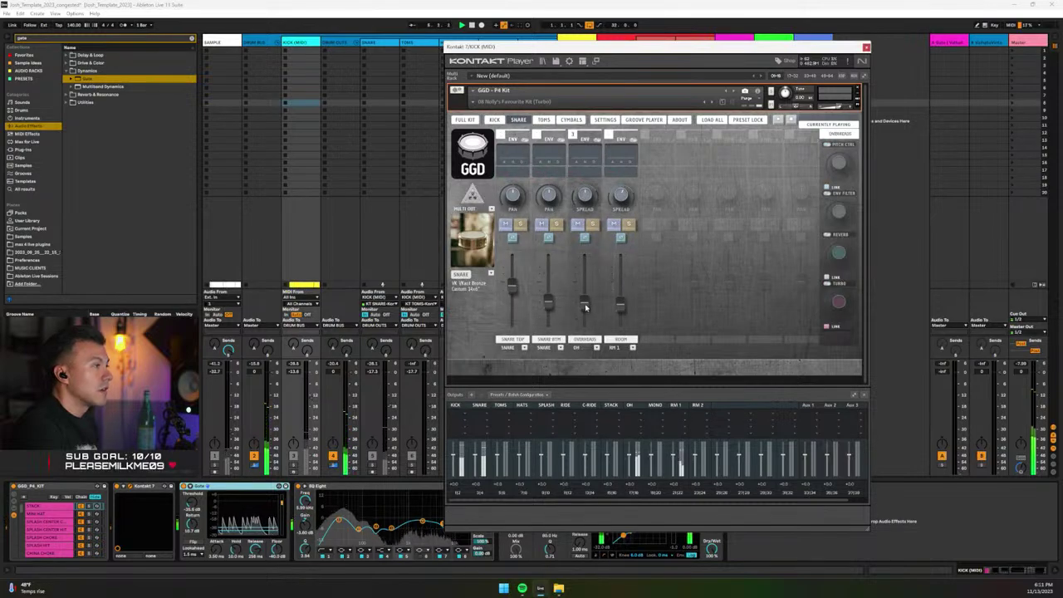
drag(586, 337, 583, 326)
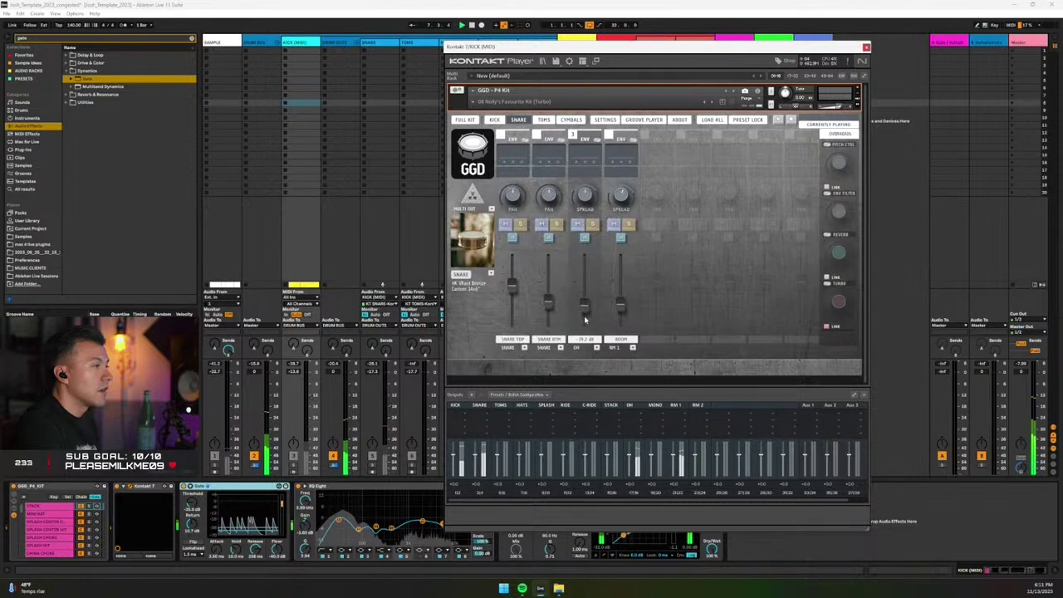
drag(584, 319, 585, 320)
click(866, 46)
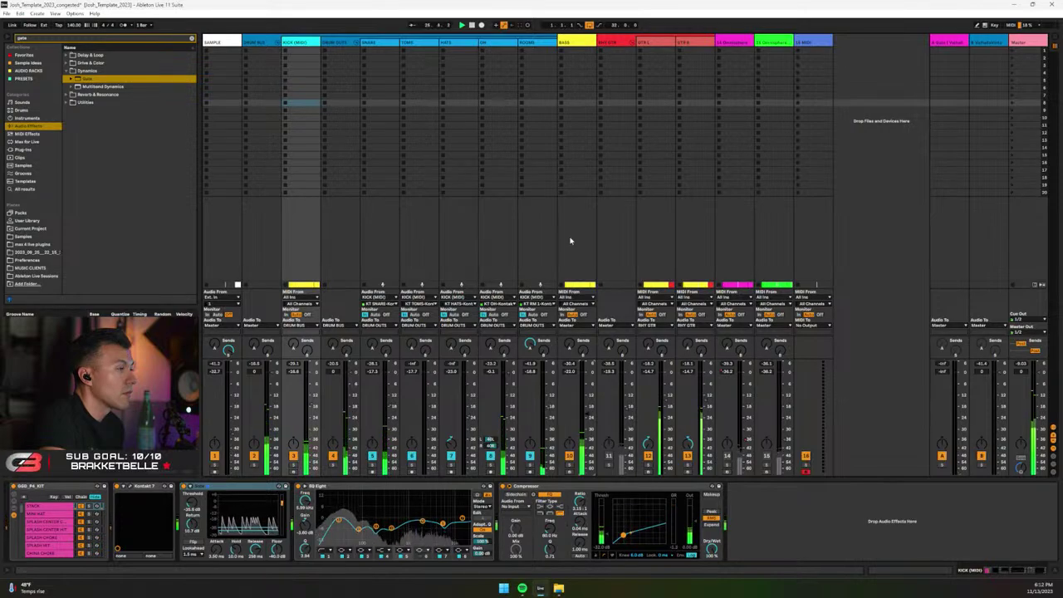
Show the BASS track's devices, unfold the KICK SIDECHAIN compressor and slightly raise its threshold during playback.
click(576, 60)
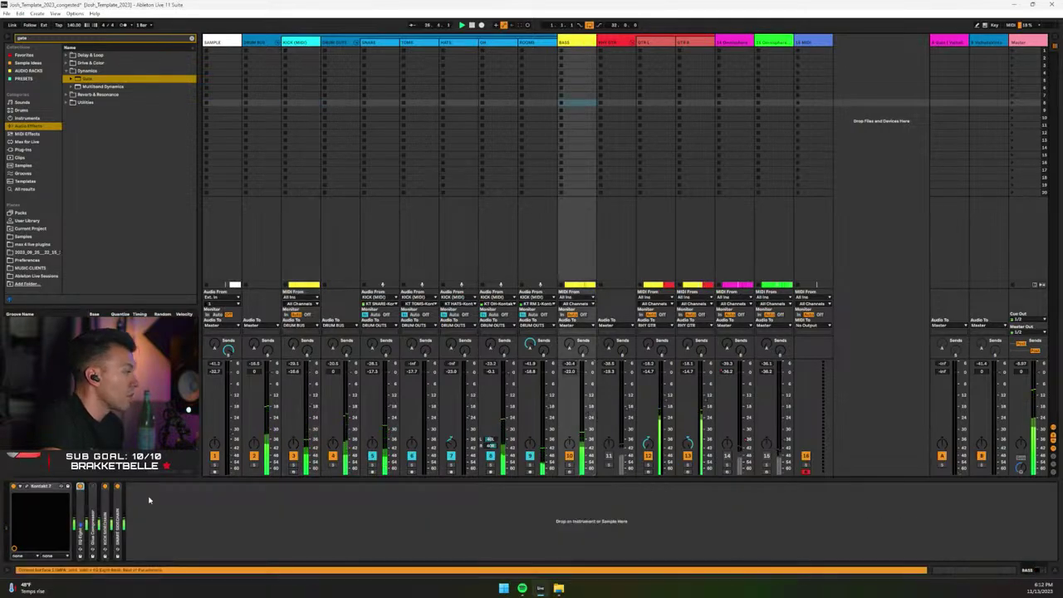
double_click(106, 521)
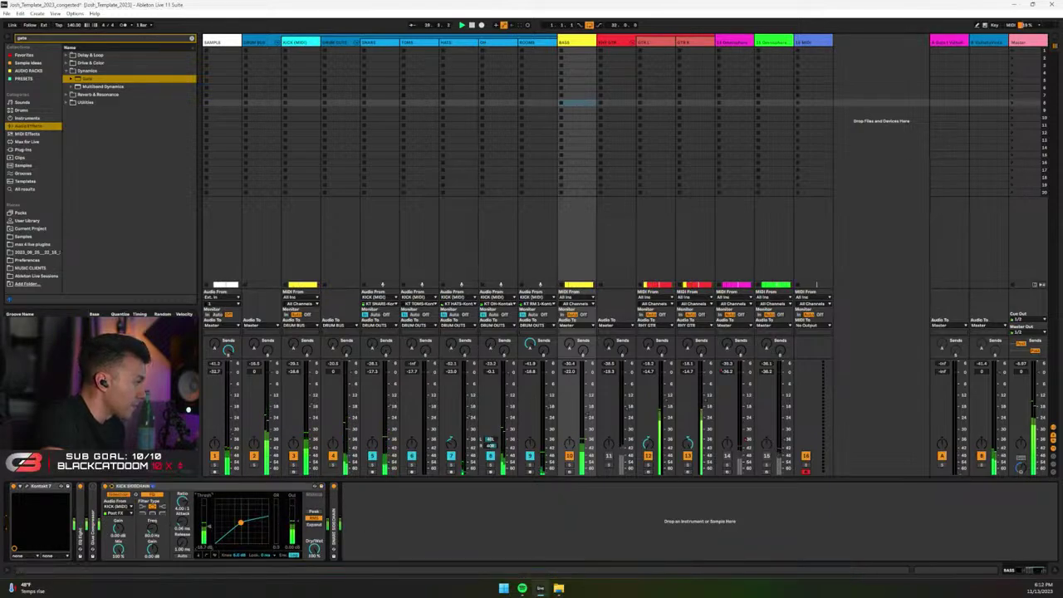
drag(210, 526, 181, 536)
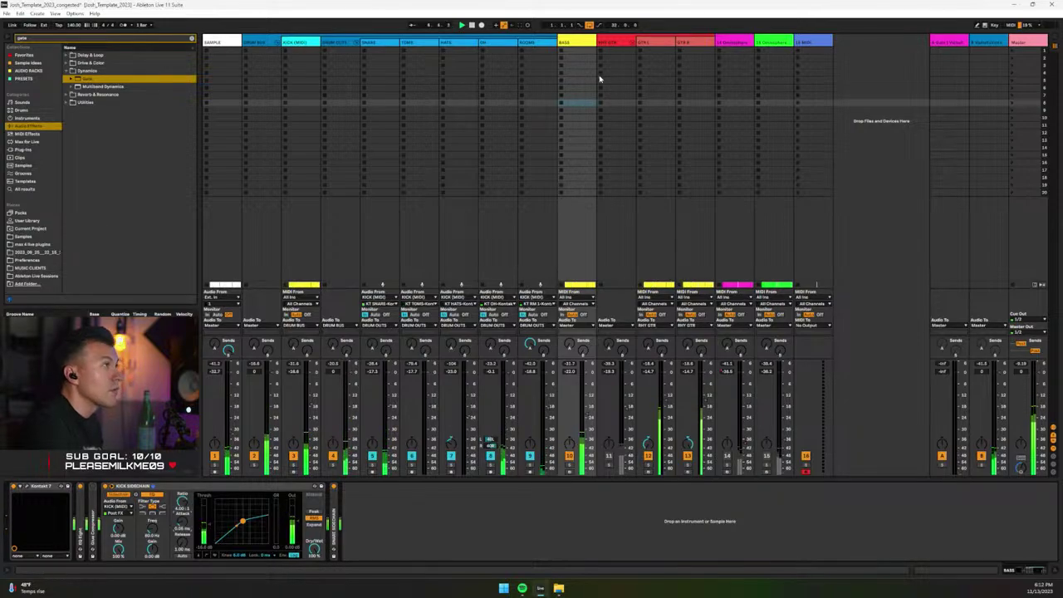
Switch to the Arrangement, play from the start of the first KICK (MIDI) clip, and open the BASS clip's notes.
key(Tab)
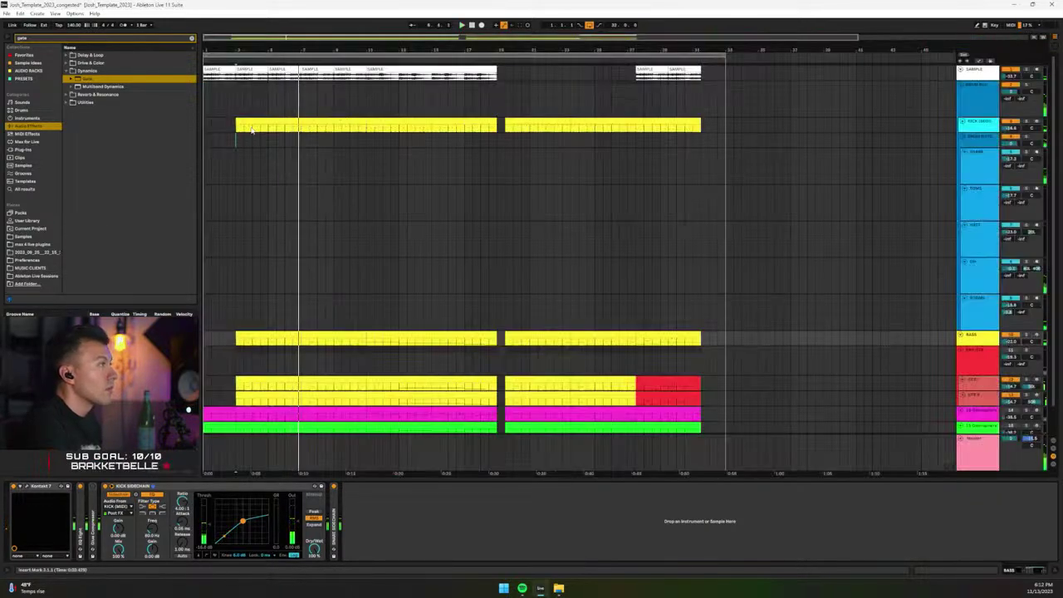
drag(300, 125, 237, 124)
scroll(404, 265, down, 1)
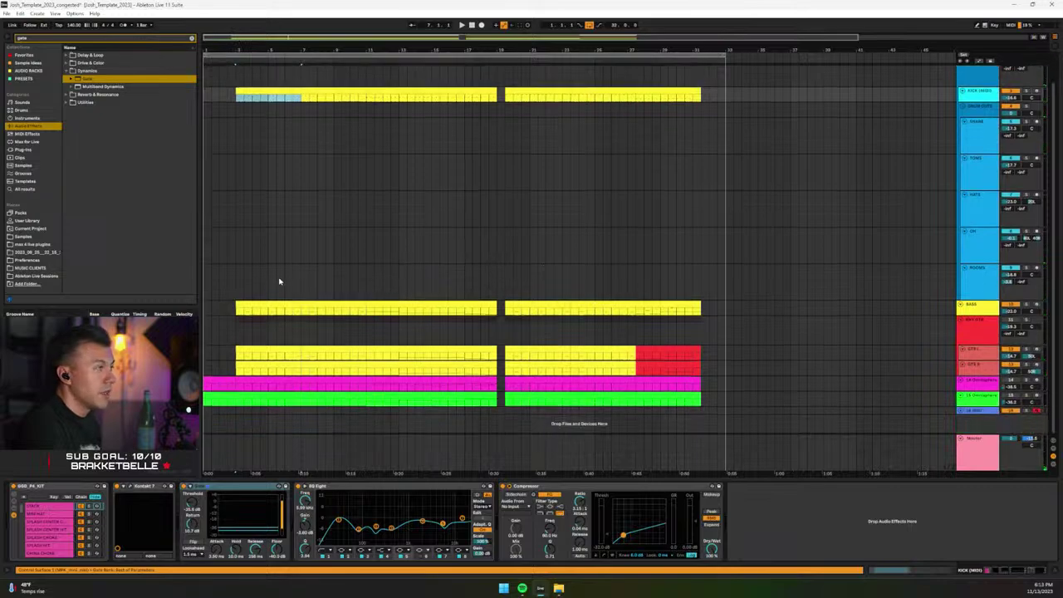
key(space)
click(281, 307)
double_click(281, 307)
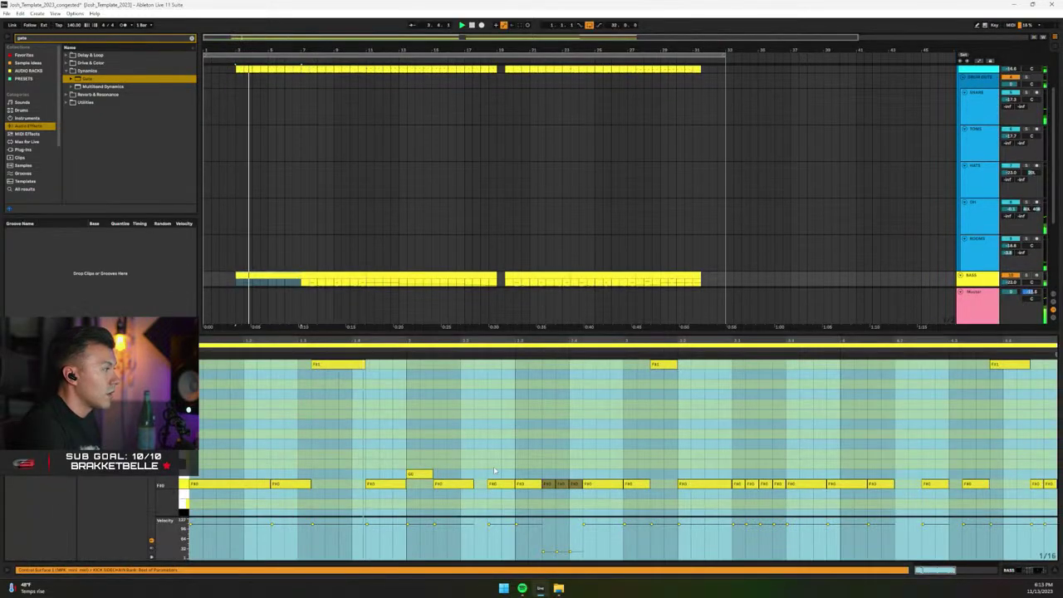
Lower the velocity of the three short, quiet F#0 bass notes to nearly the minimum and audition the following short notes.
drag(545, 467, 581, 512)
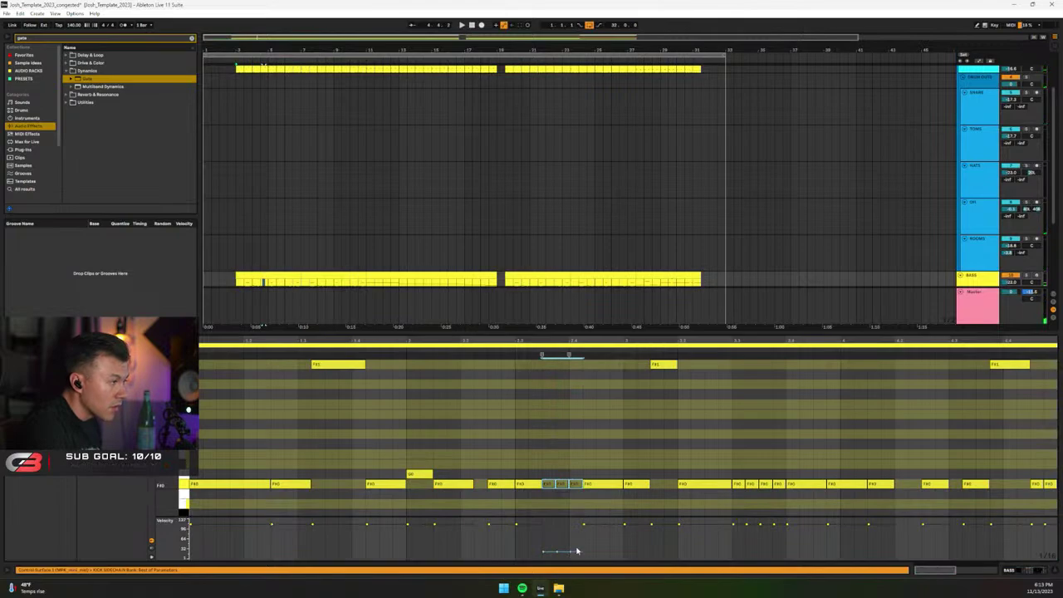
drag(577, 550, 577, 561)
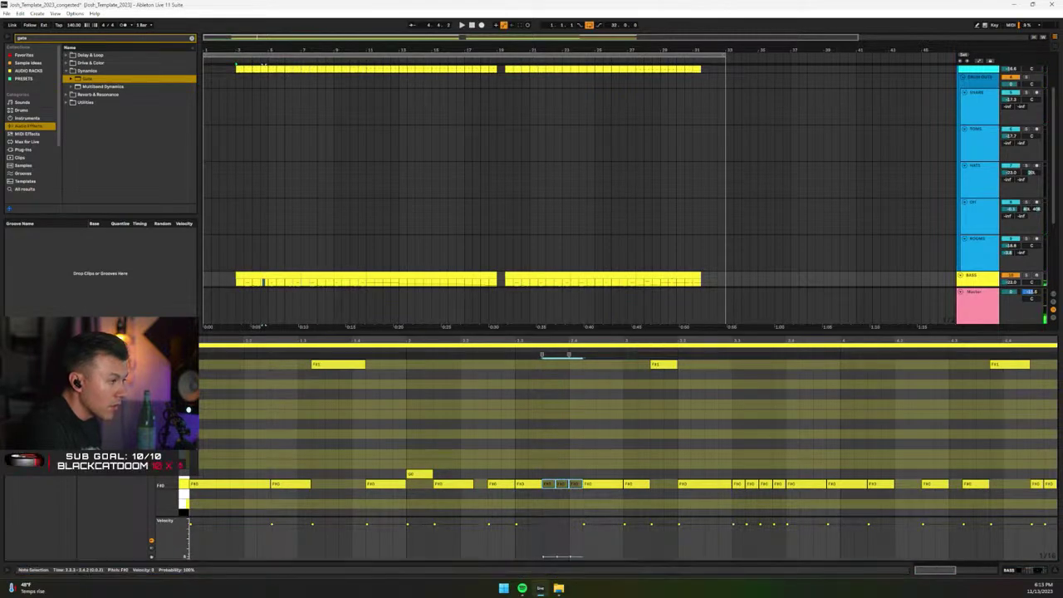
key(space)
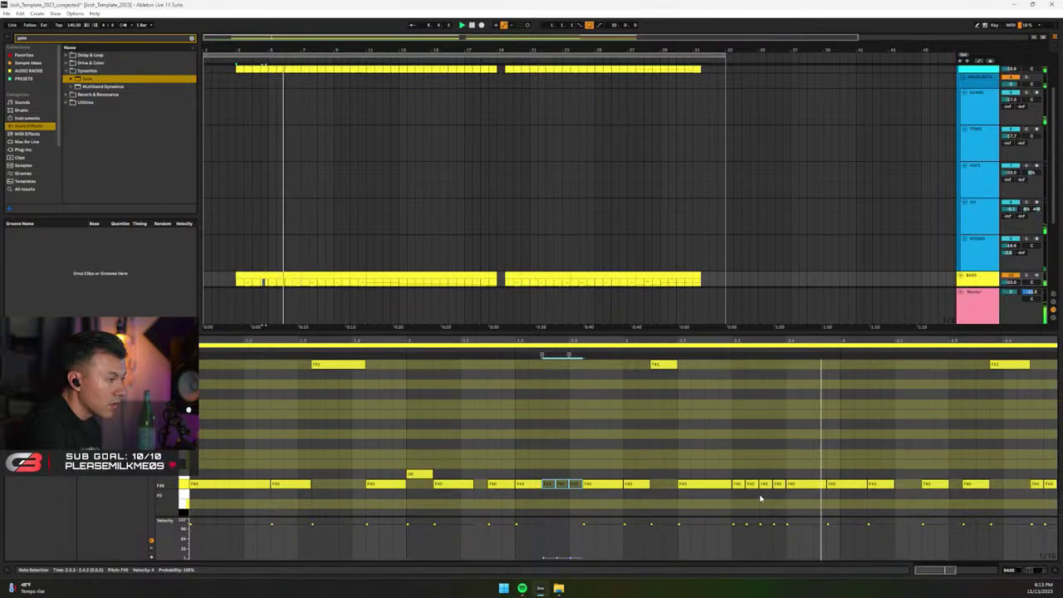
key(space)
drag(734, 472, 781, 493)
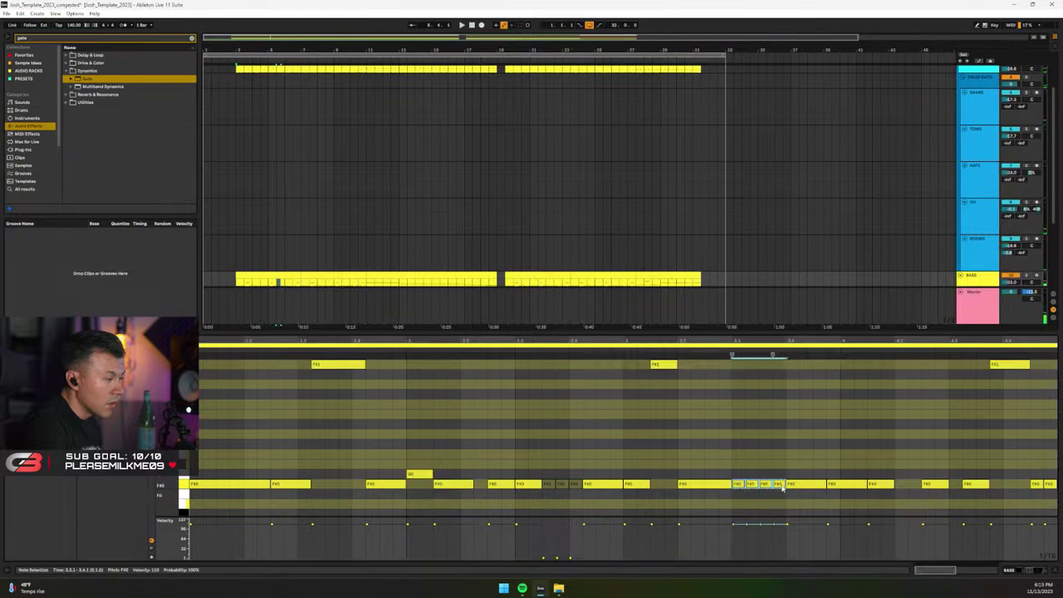
key(space)
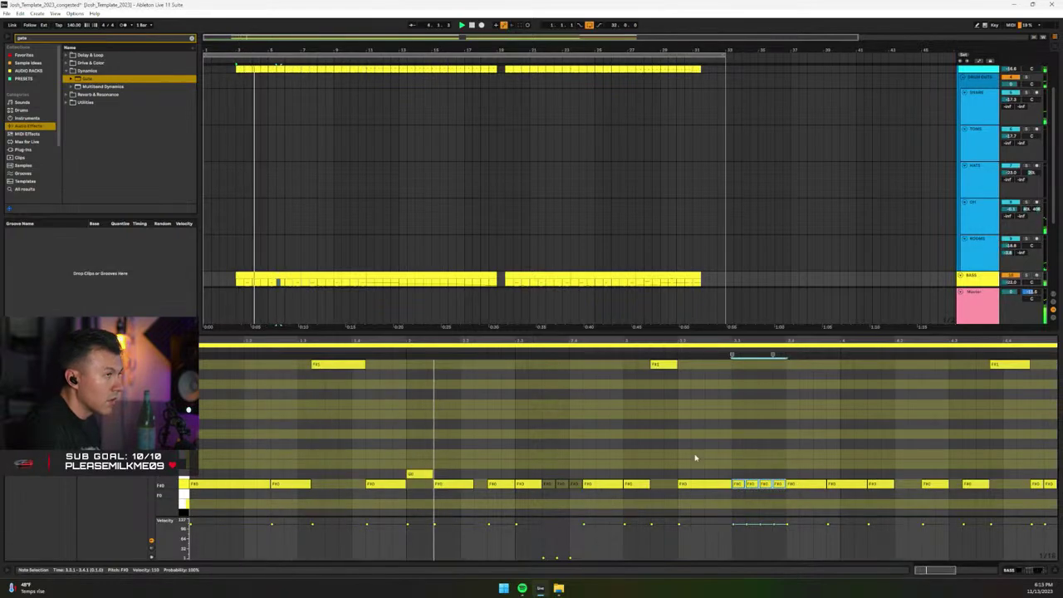
Return to the Session mixer, enlarge it to show the full faders, and deactivate the SAMPLE track.
key(Tab)
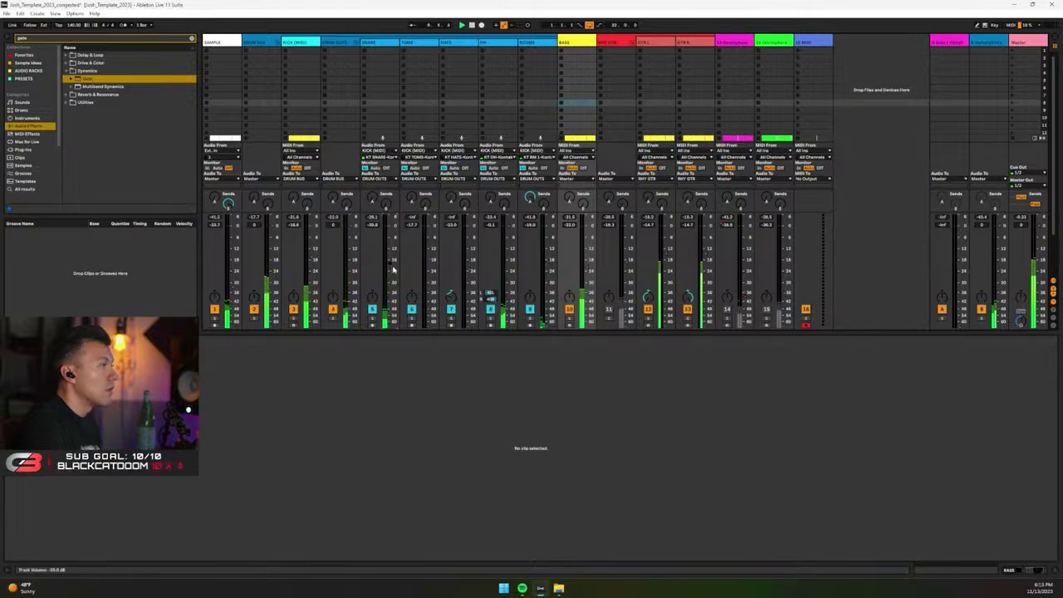
drag(395, 332, 424, 465)
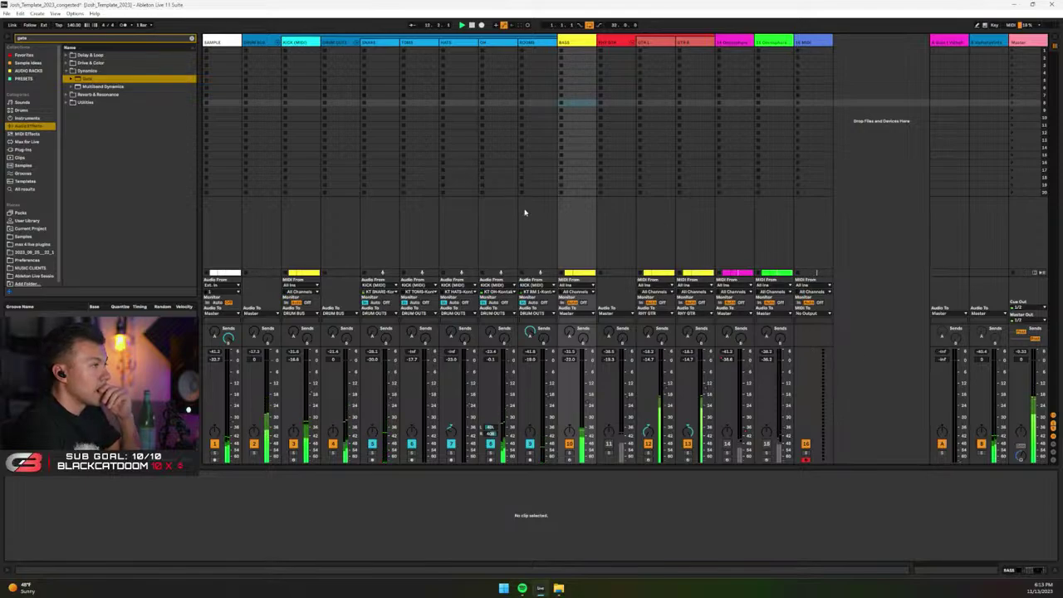
click(214, 444)
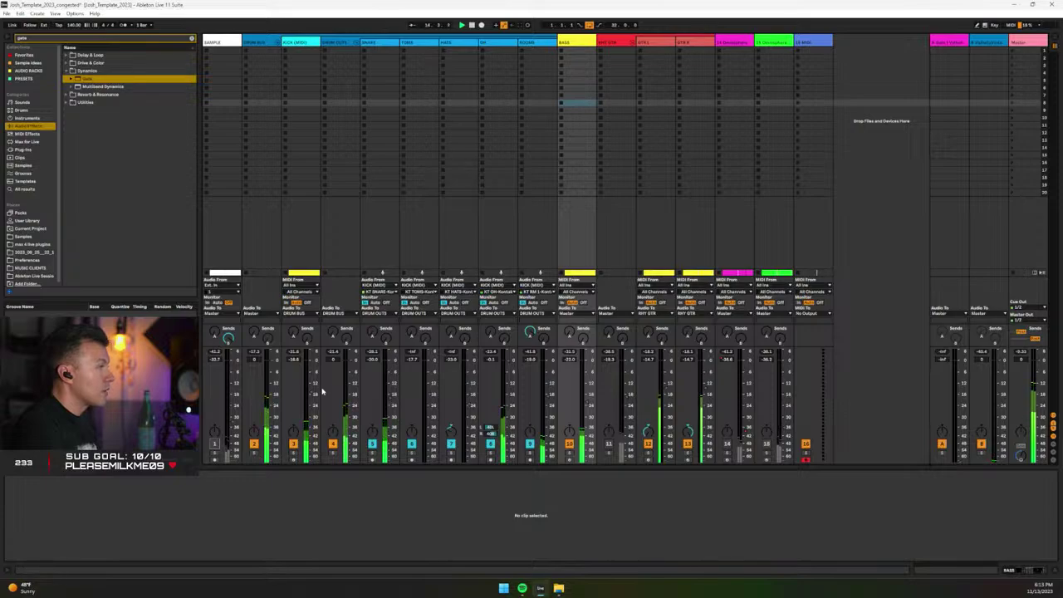
Compare the DRUM BUS with its EQ Eight bypassed and active, and set that EQ Eight's output gain to 0.00 dB.
click(260, 40)
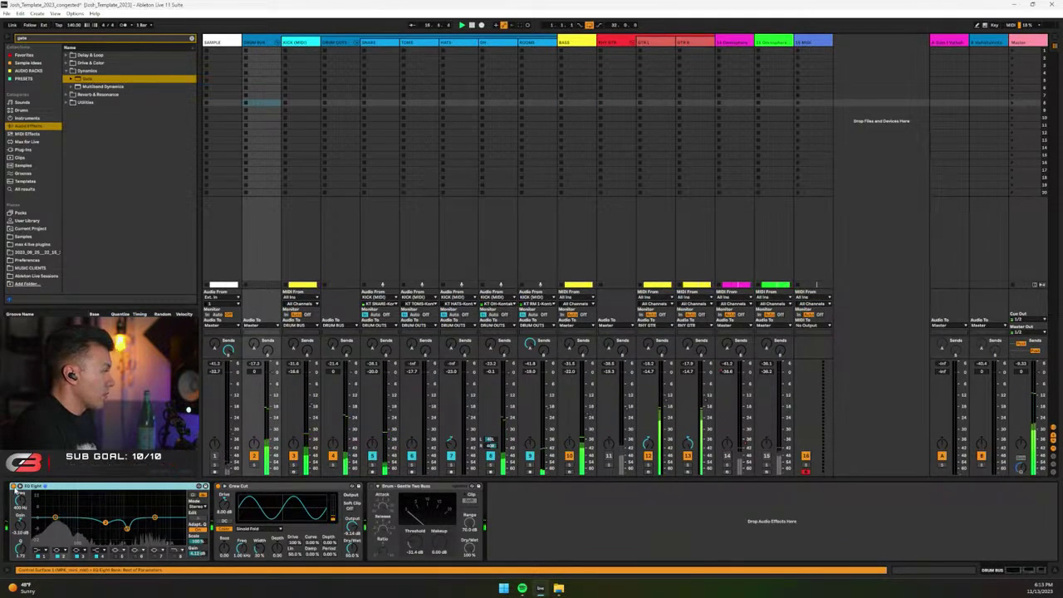
click(13, 488)
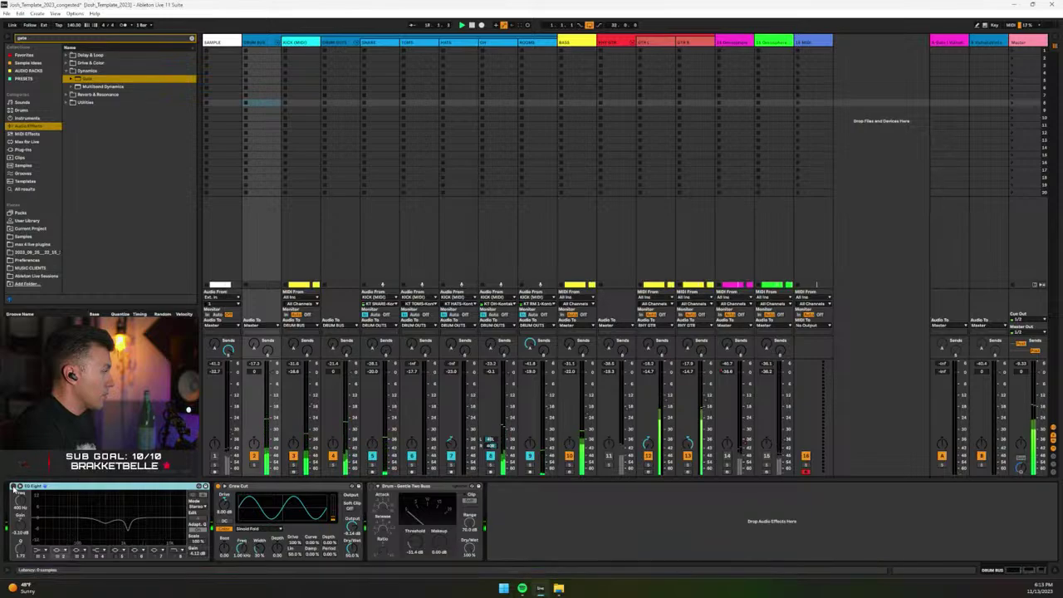
click(13, 487)
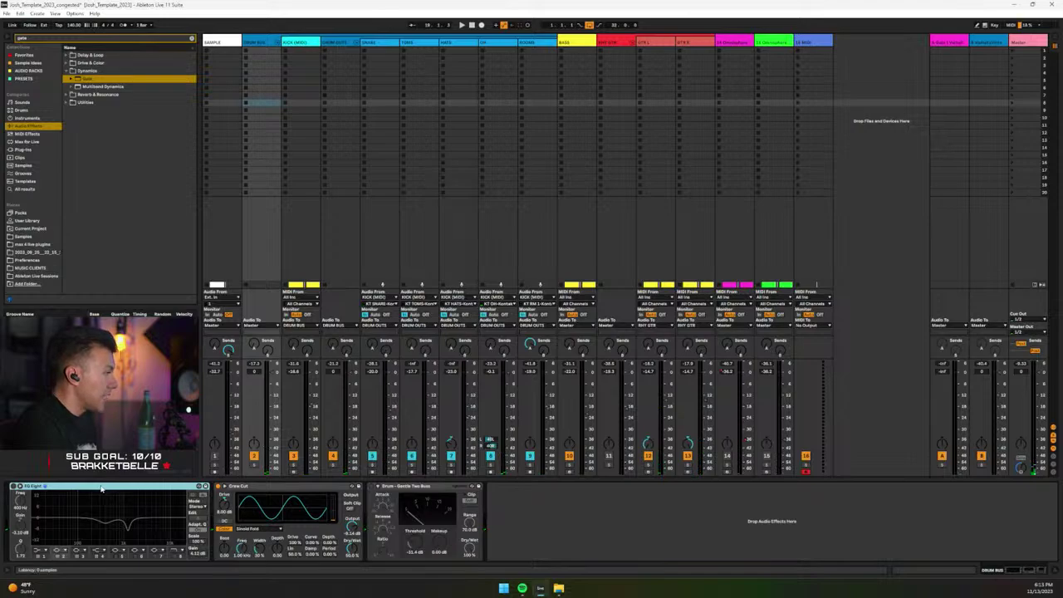
click(13, 487)
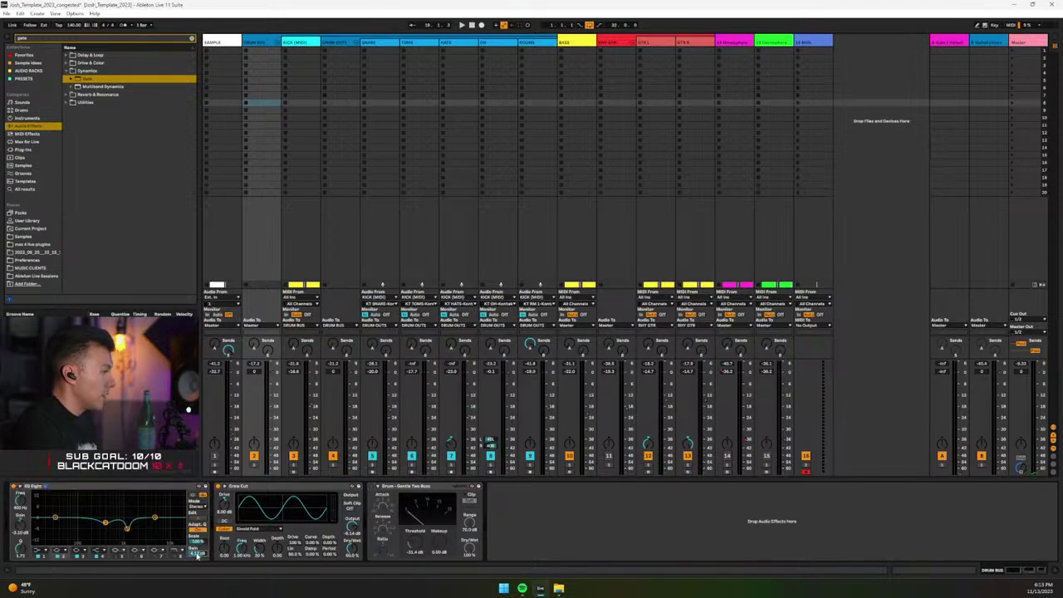
key(space)
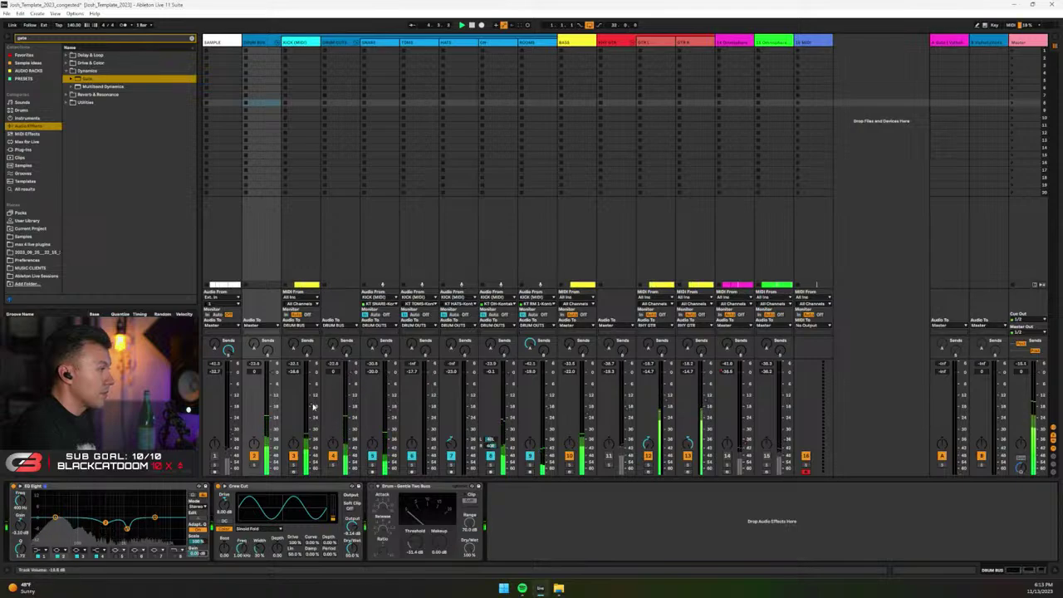
Raise the KICK (MIDI) track's volume to about -13.1 dB, raise the SNARE volume slightly, and play the mix.
drag(313, 406, 310, 396)
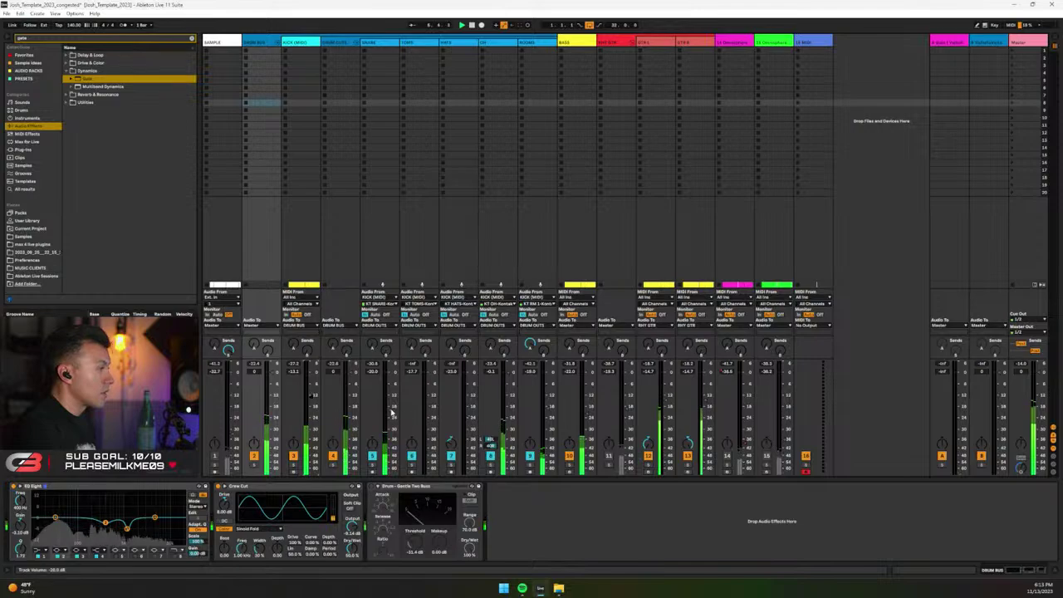
drag(391, 412, 389, 405)
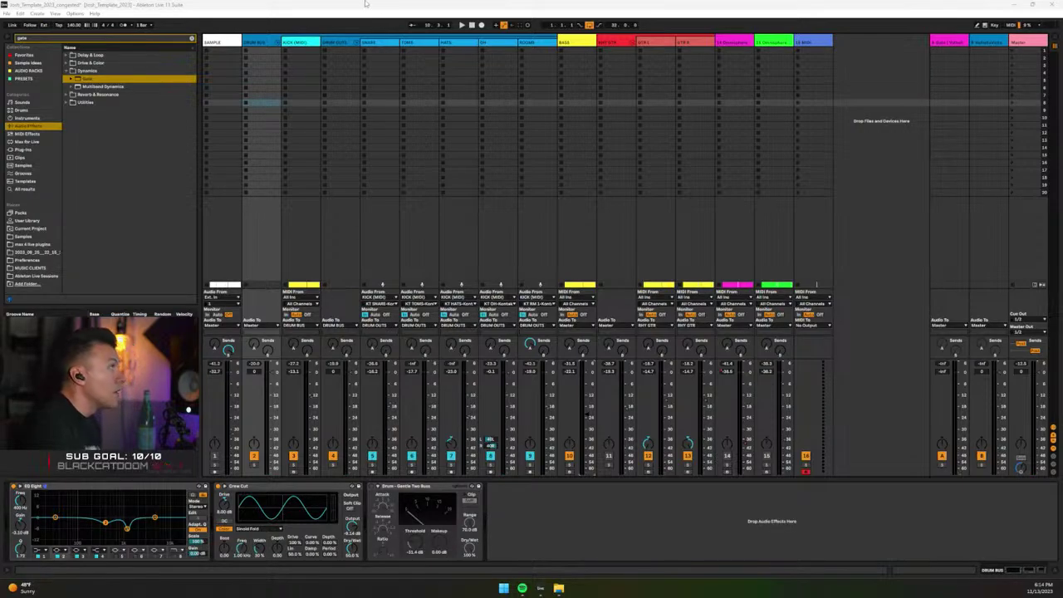
key(space)
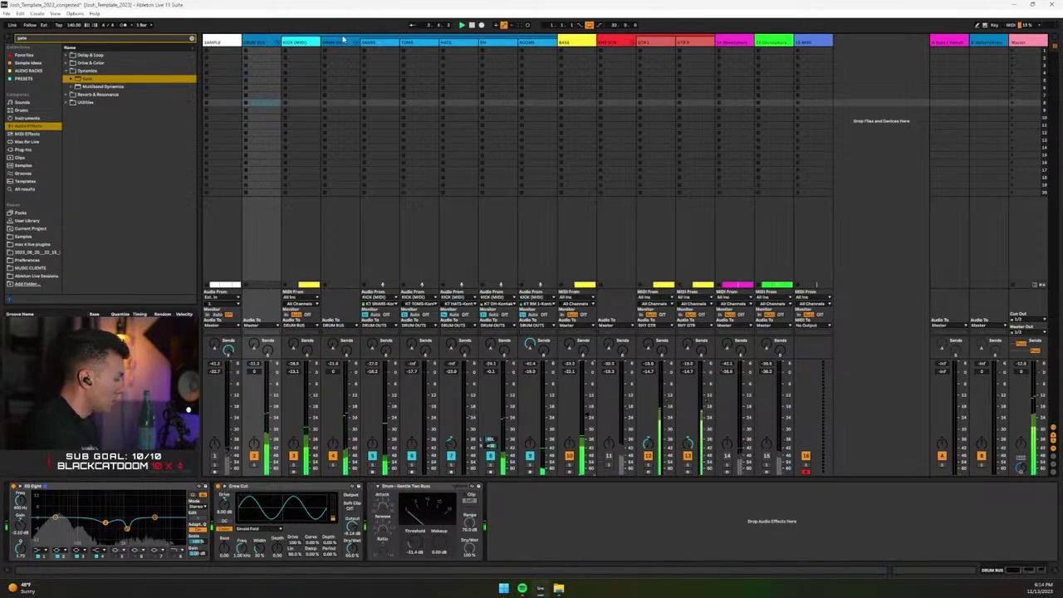
Check the Master's effect chain, play the mix and lower the SNARE track's volume to about -18.4 dB.
click(1028, 70)
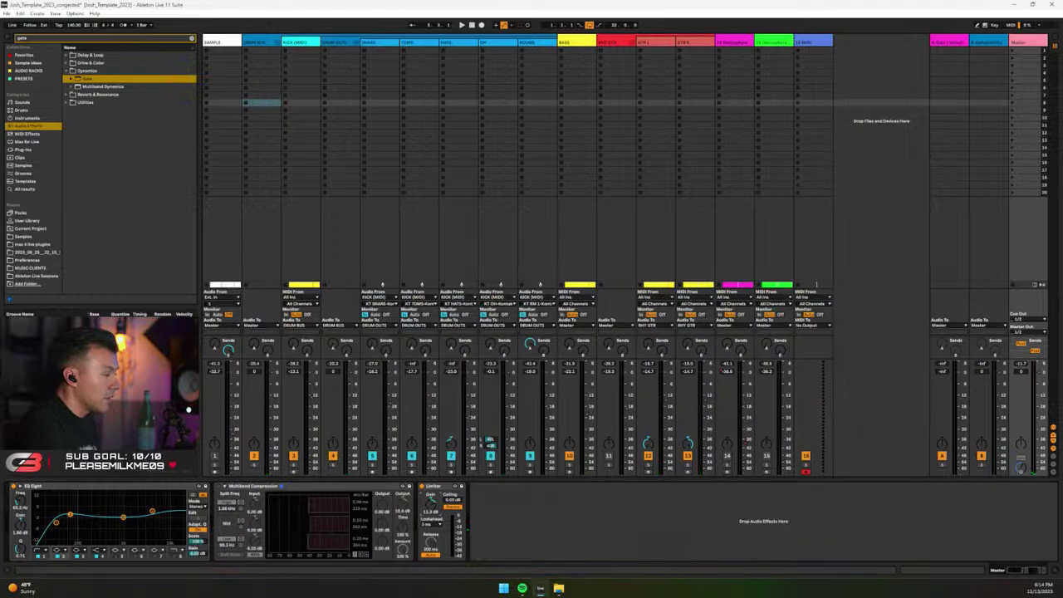
key(space)
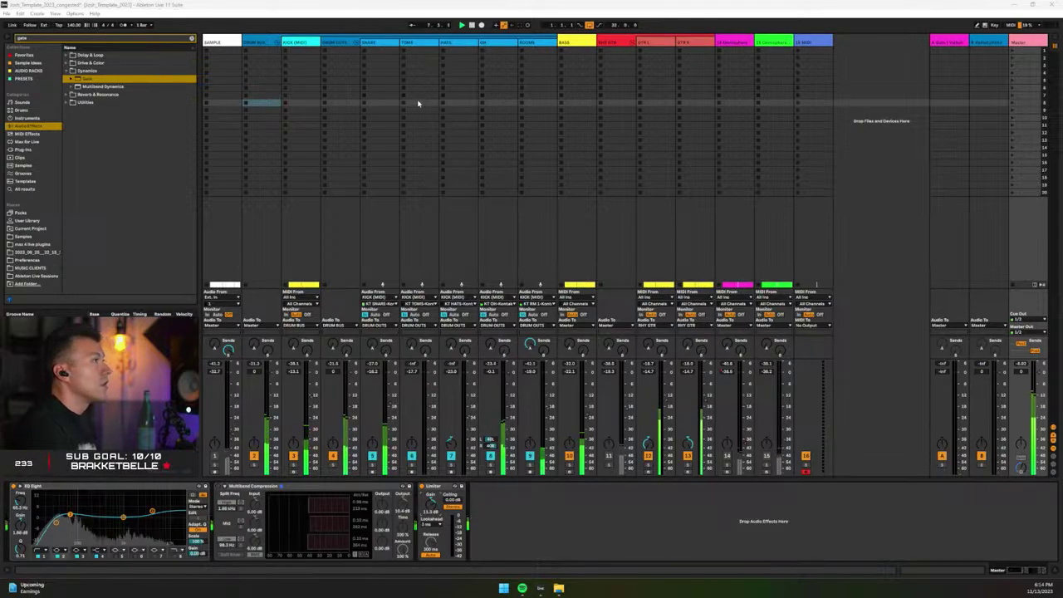
click(386, 361)
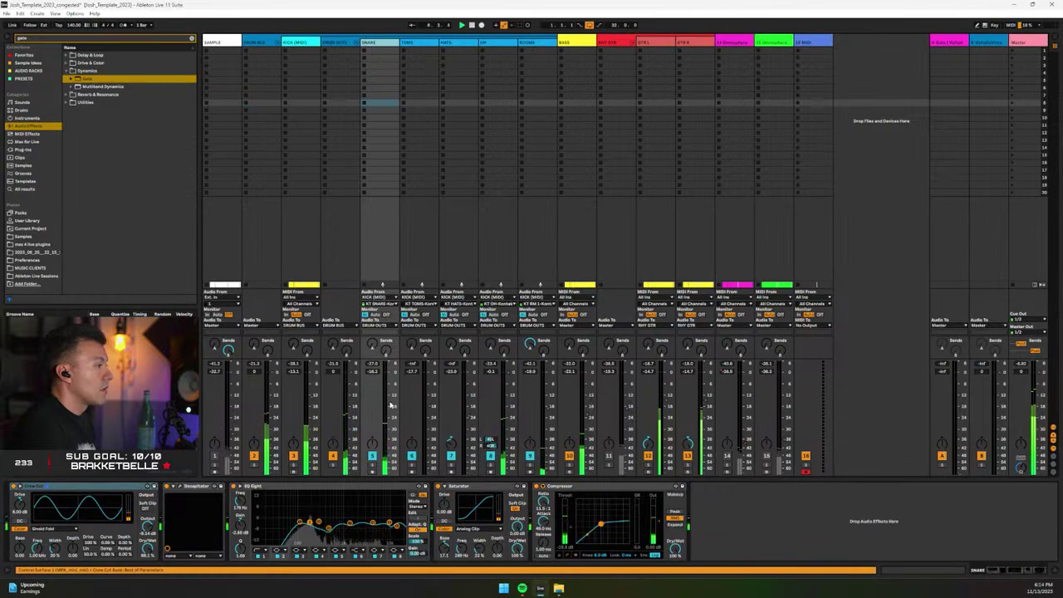
mouse_move(390, 405)
mouse_down()
mouse_move(390, 444)
mouse_move(390, 412)
mouse_up()
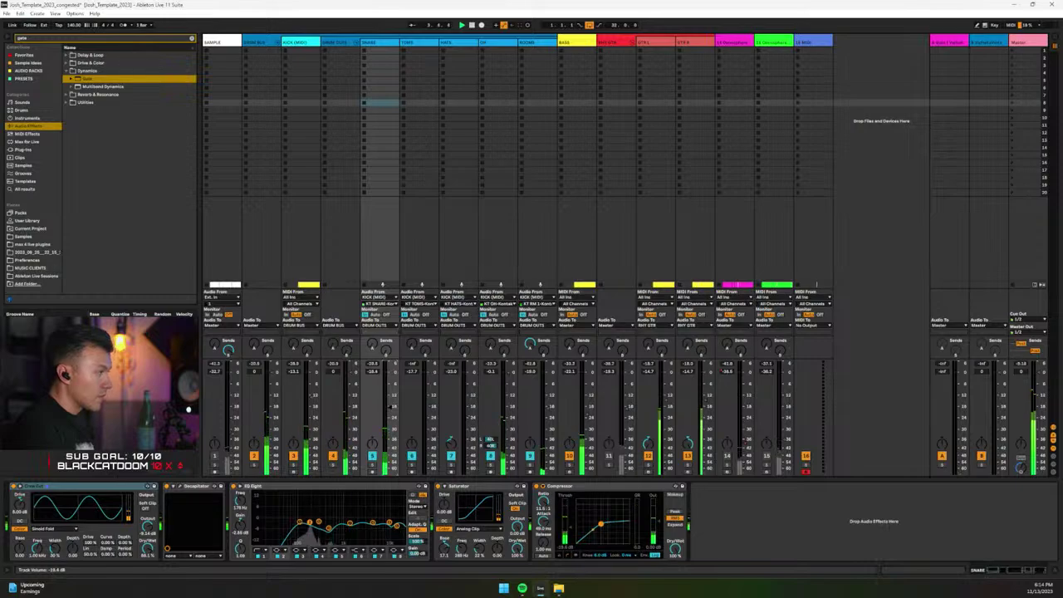
Set the arrangement loop to bars 3 to 7 and, during playback, raise the ROOMS track's volume to about -18.2 dB in the mixer.
key(Tab)
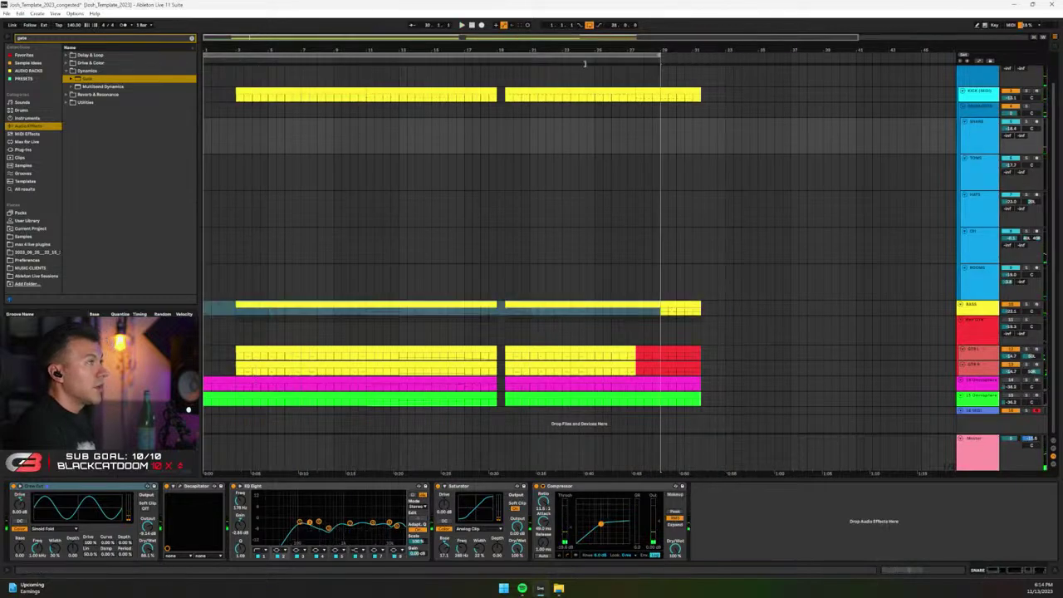
drag(206, 309, 301, 310)
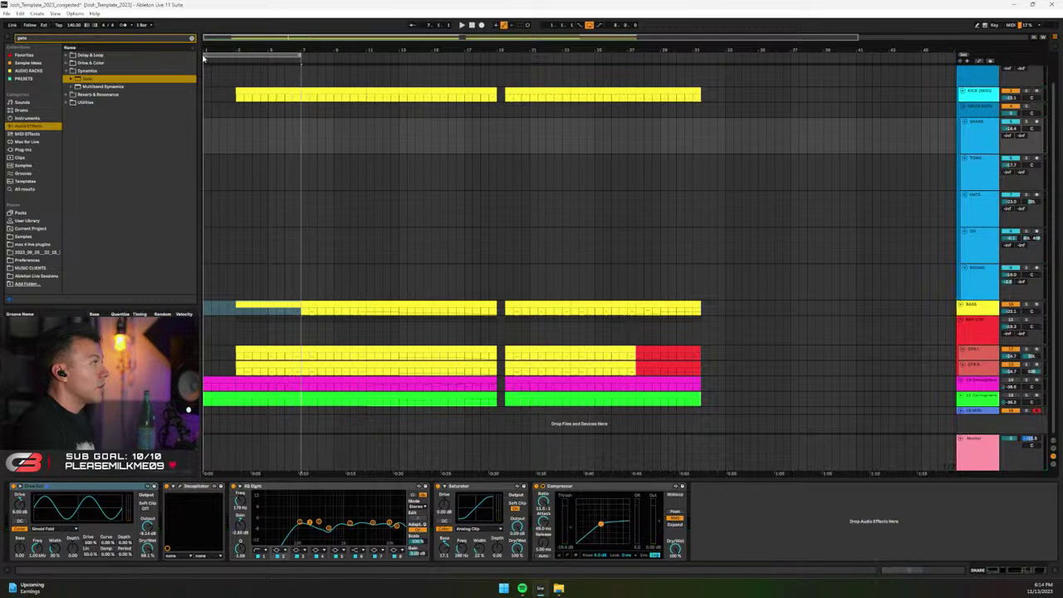
key(space)
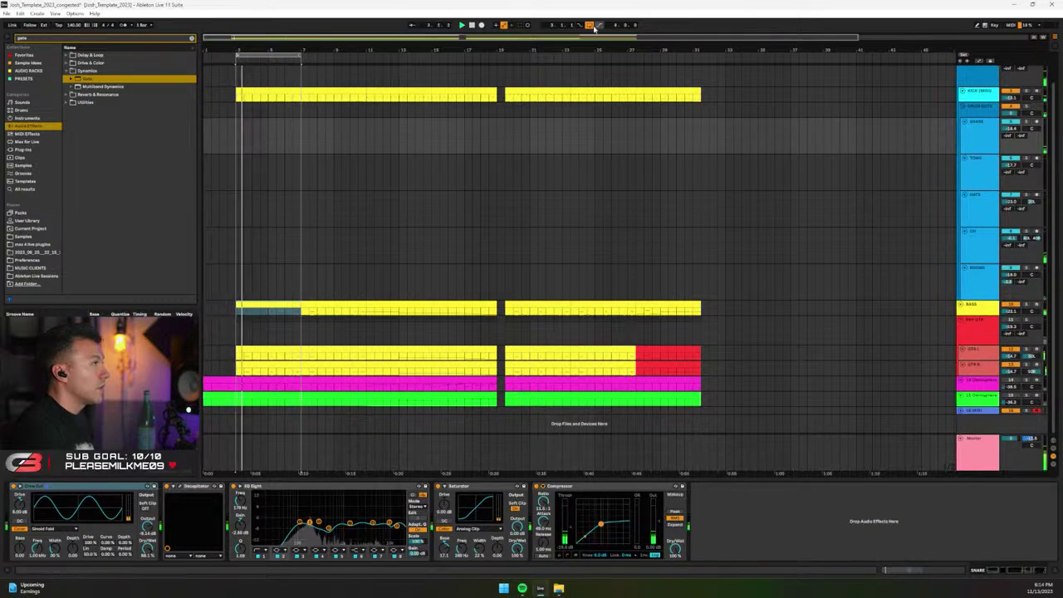
key(Tab)
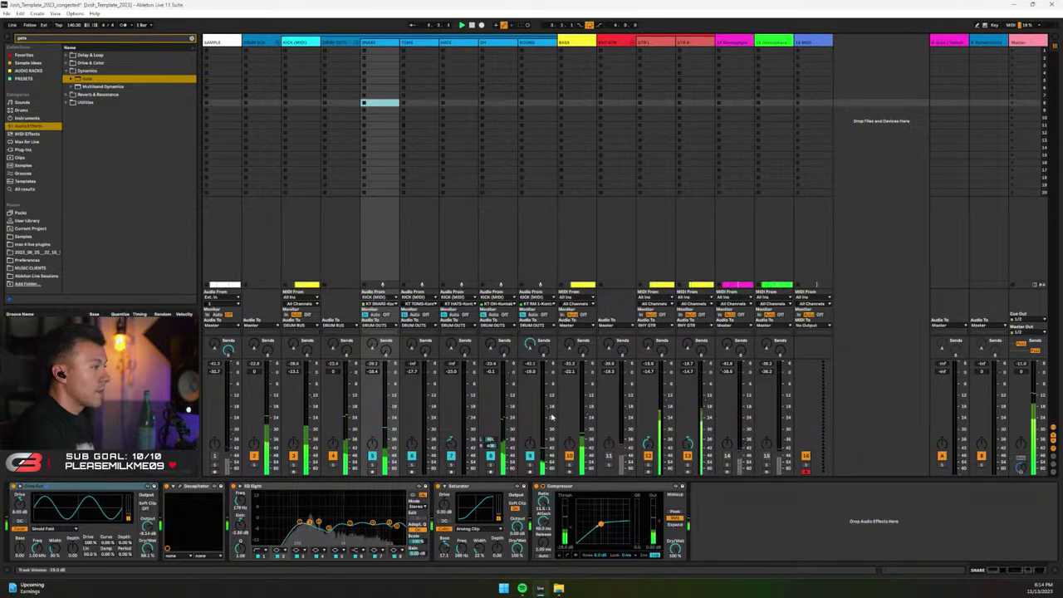
drag(546, 410, 545, 413)
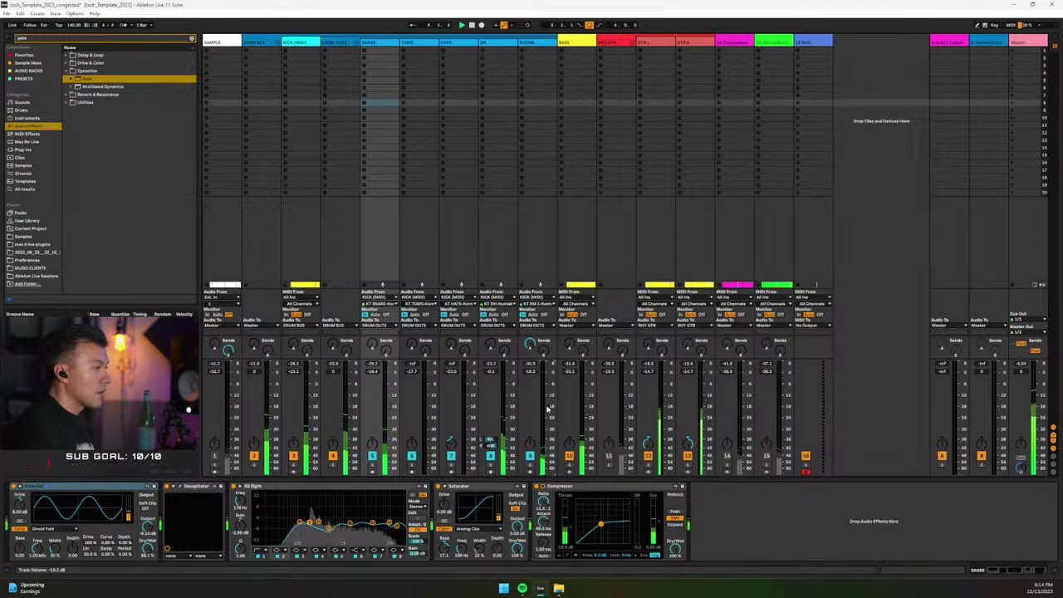
Audition the BASS track in solo and in the mix, and boost a midrange band in its EQ Eight.
click(570, 467)
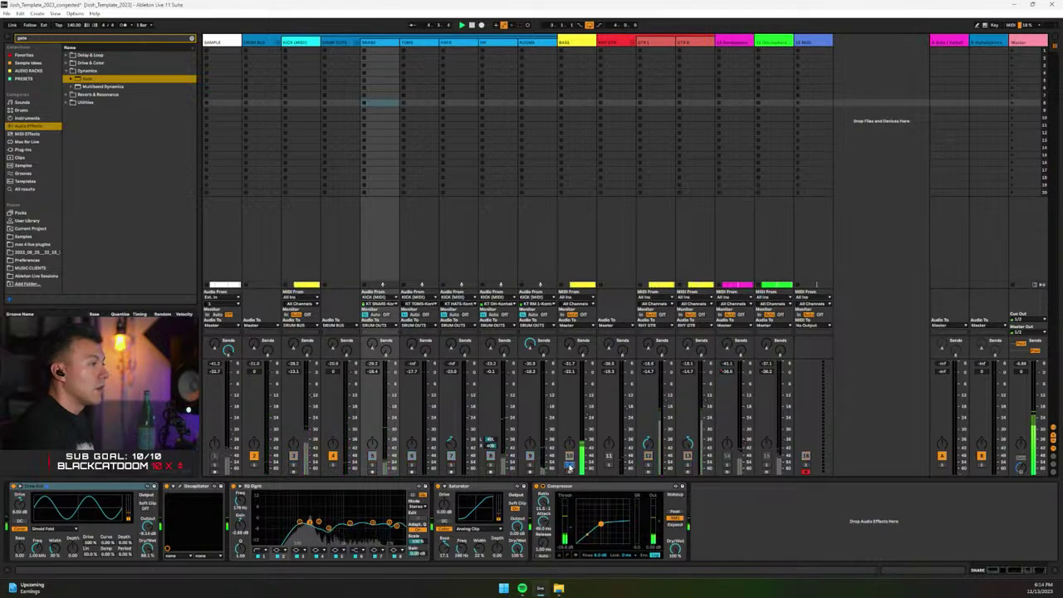
click(570, 468)
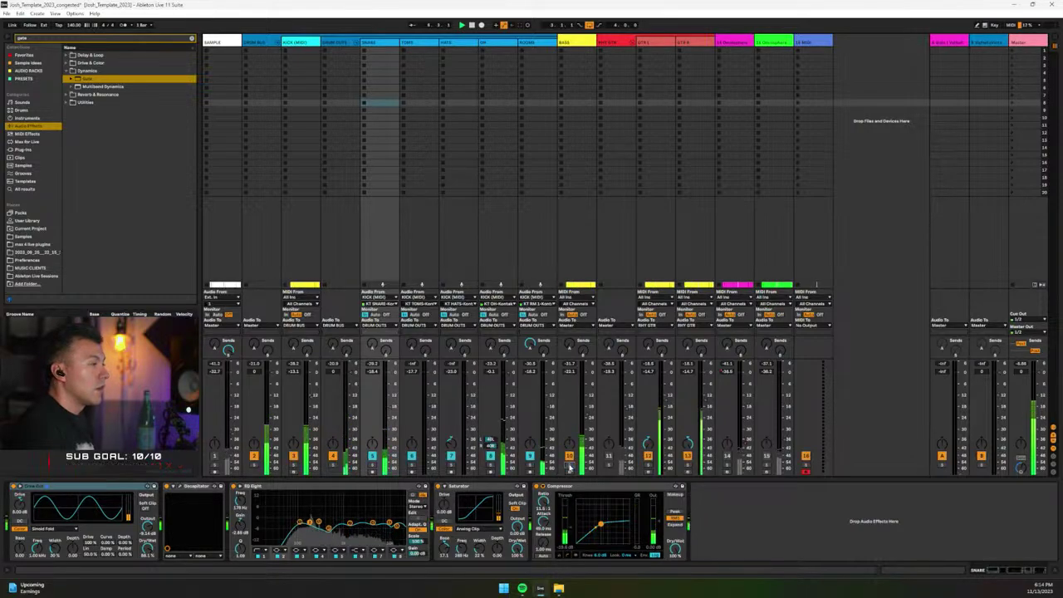
click(571, 41)
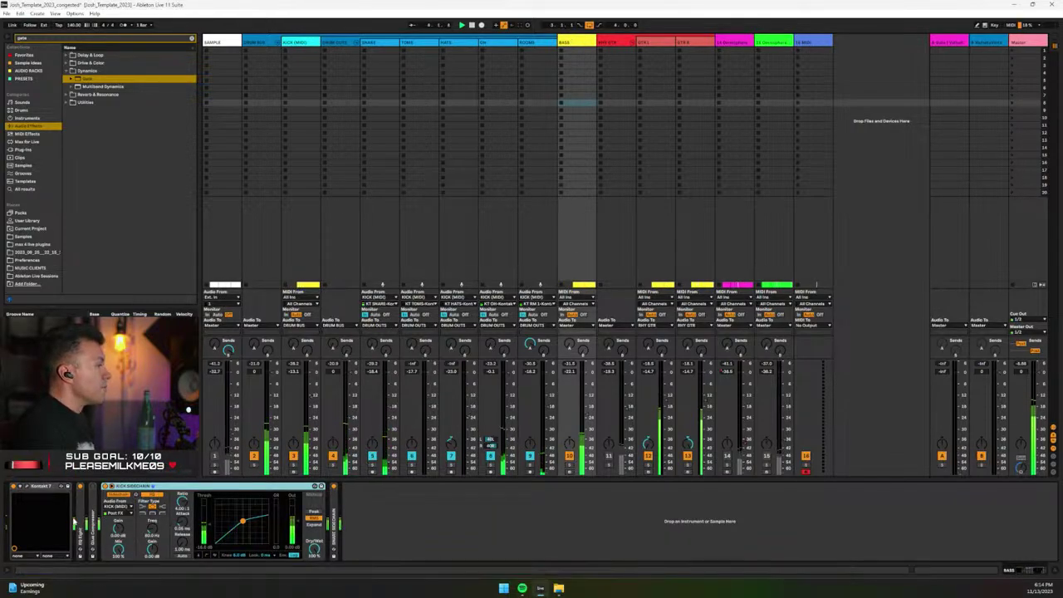
double_click(80, 523)
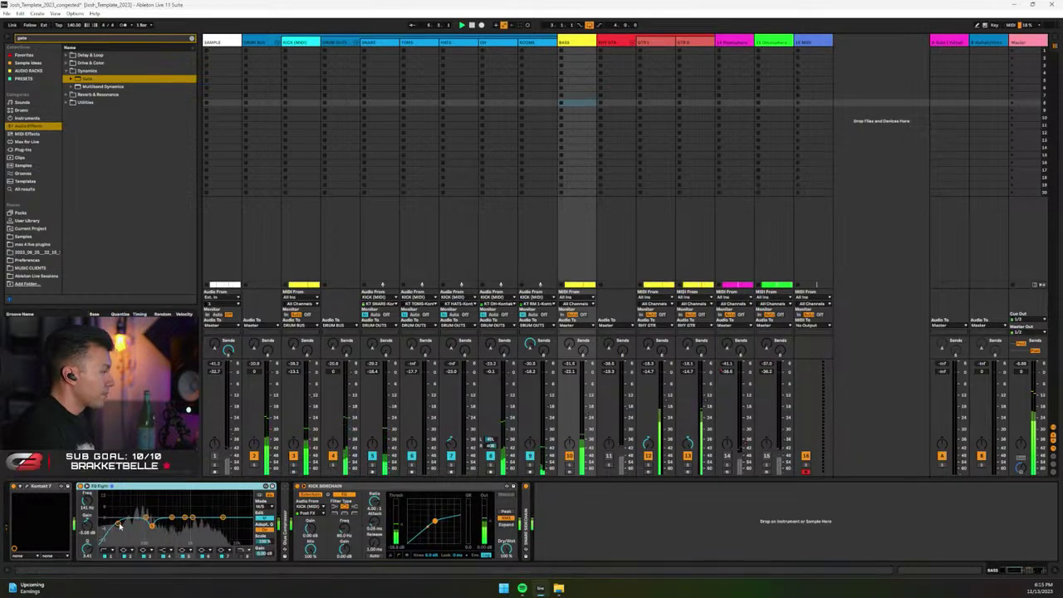
drag(119, 525, 192, 513)
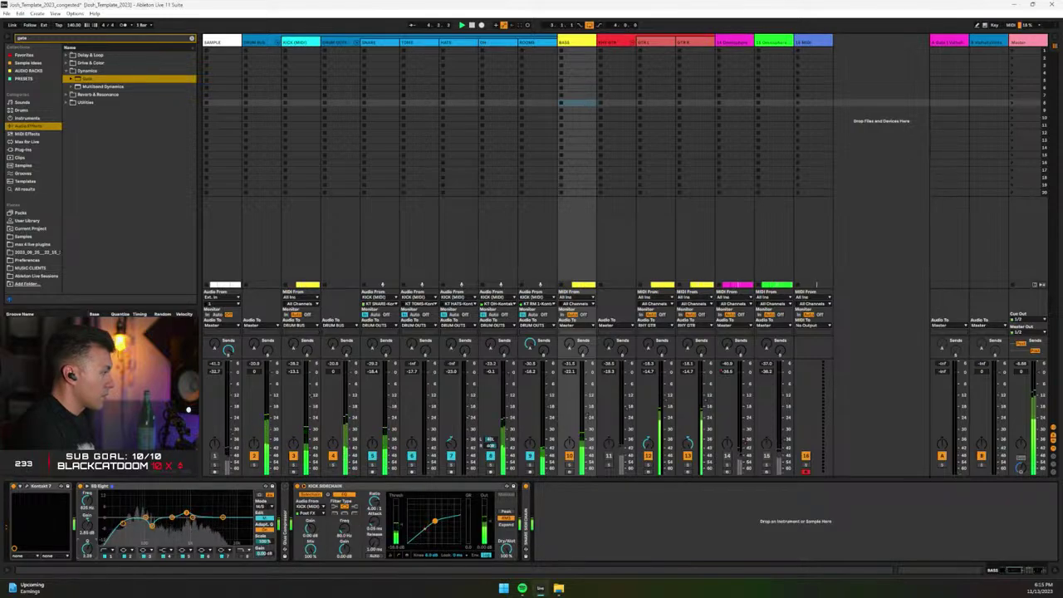
Activate the RHY GTR group and raise its volume to about -14.7 dB while the loop plays.
click(421, 314)
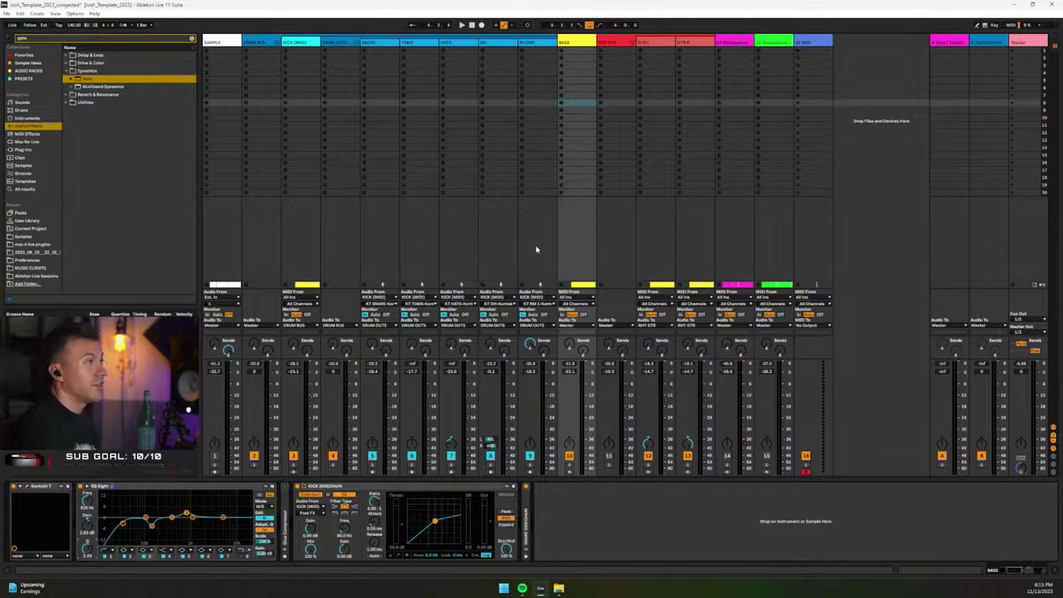
key(space)
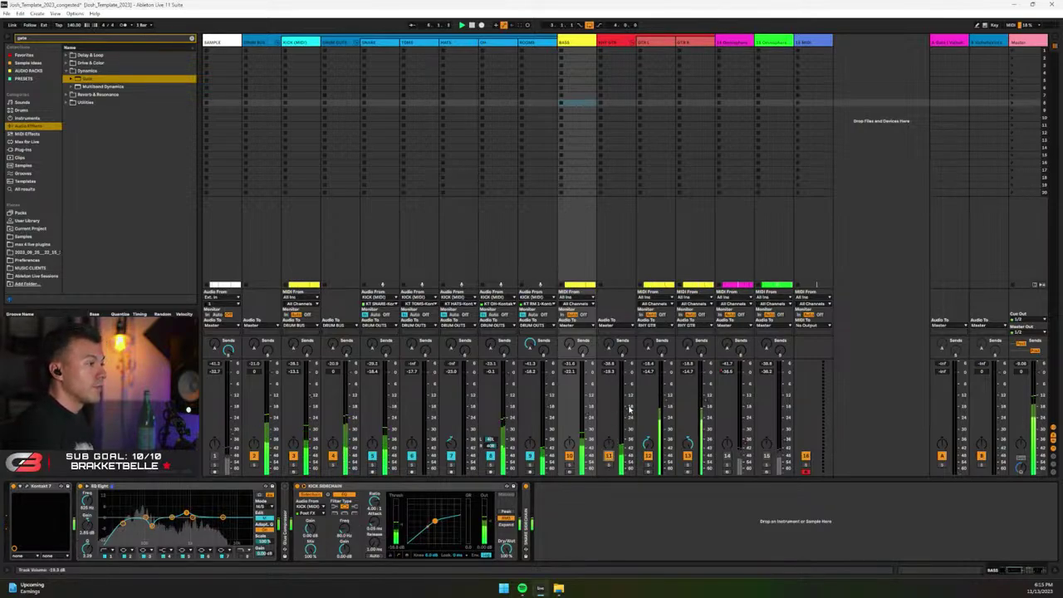
drag(628, 408, 626, 399)
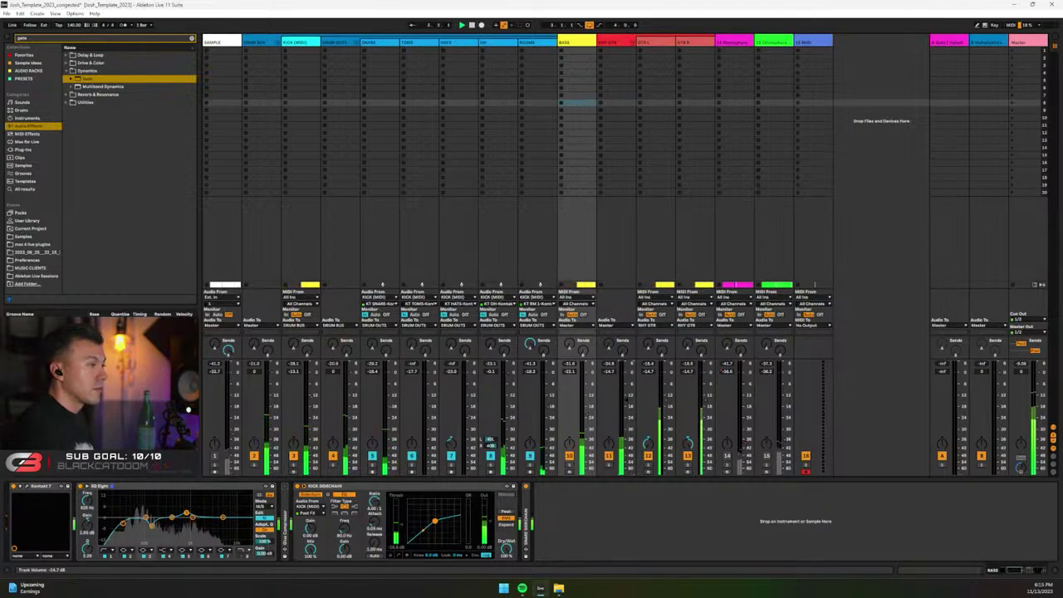
Bypass the EQ Eight on the RHY GTR group and solo the group during playback.
click(615, 40)
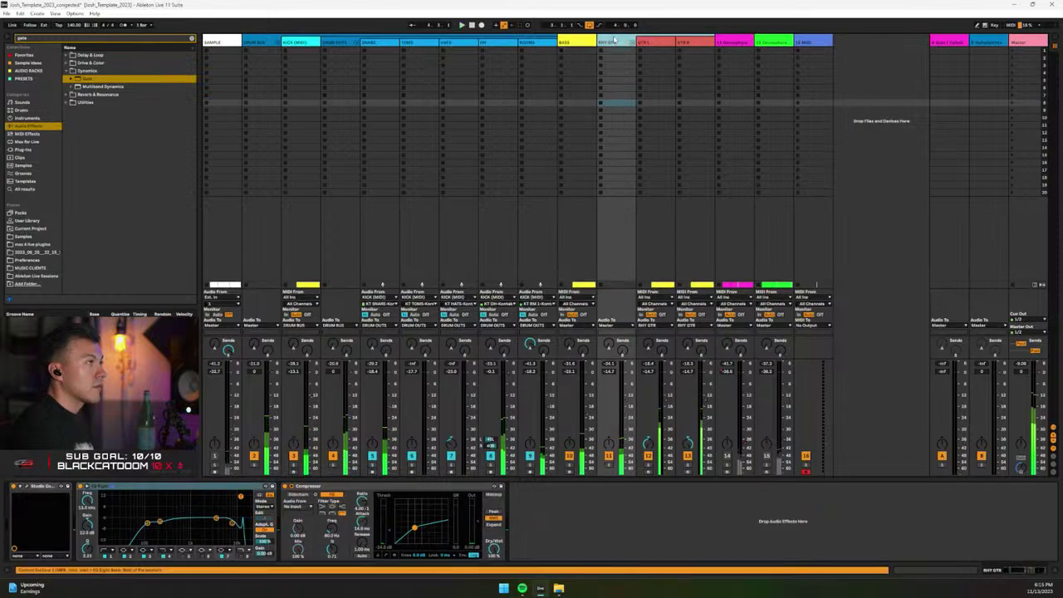
click(86, 509)
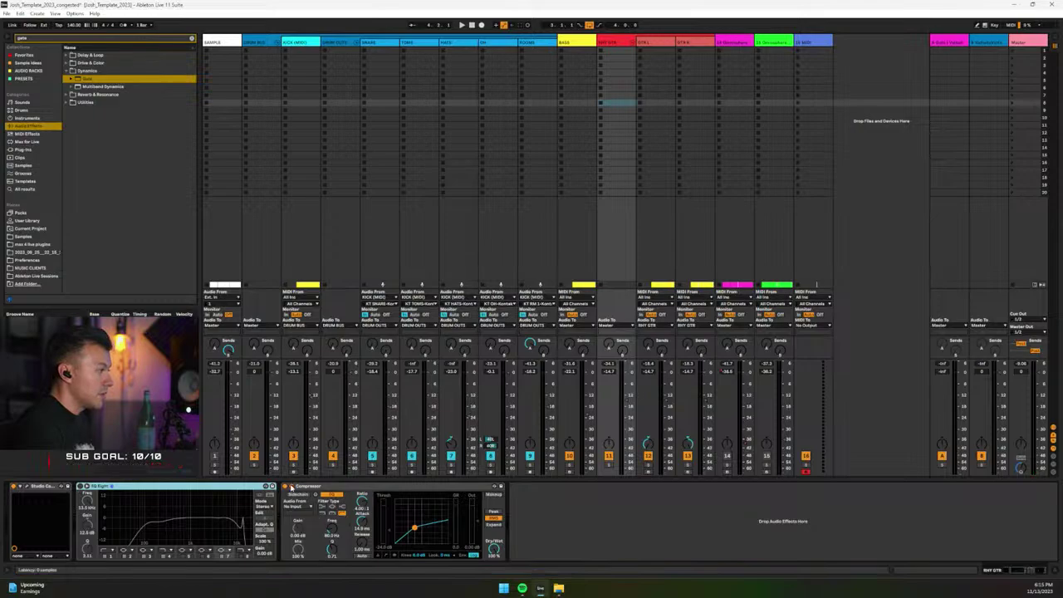
key(space)
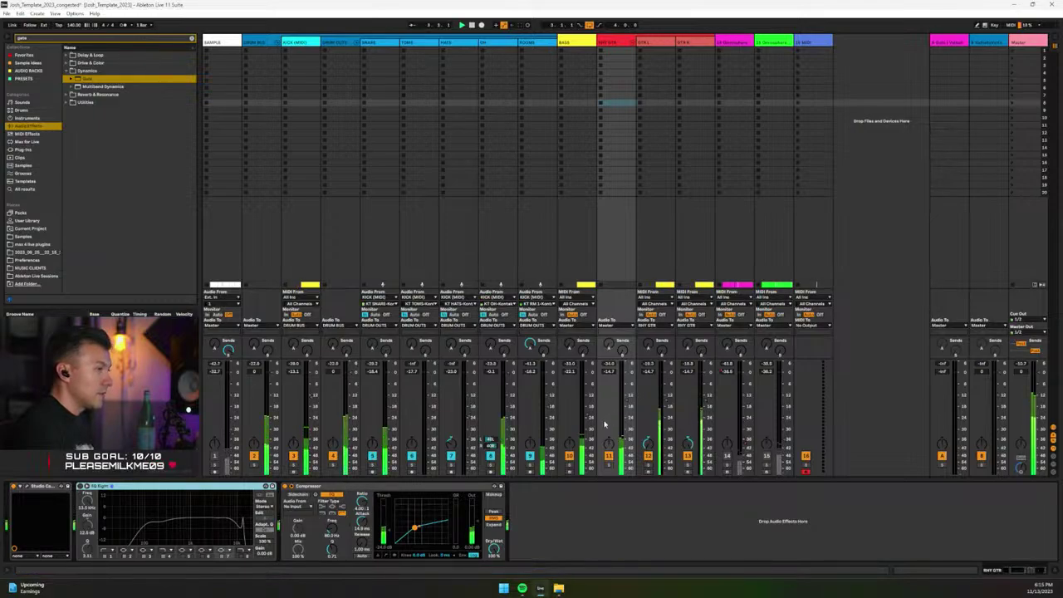
click(610, 467)
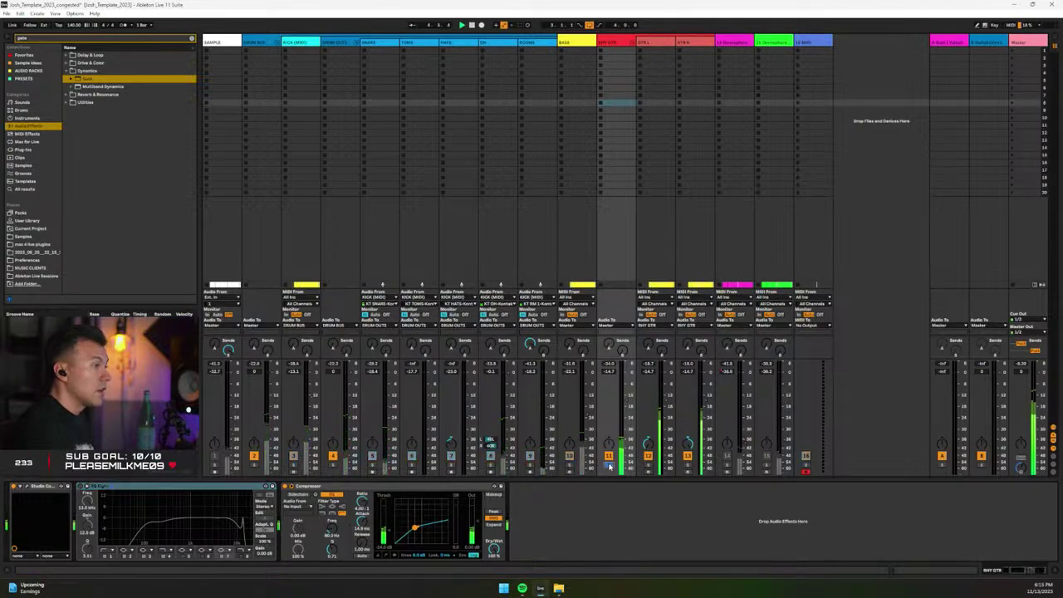
click(654, 41)
click(621, 42)
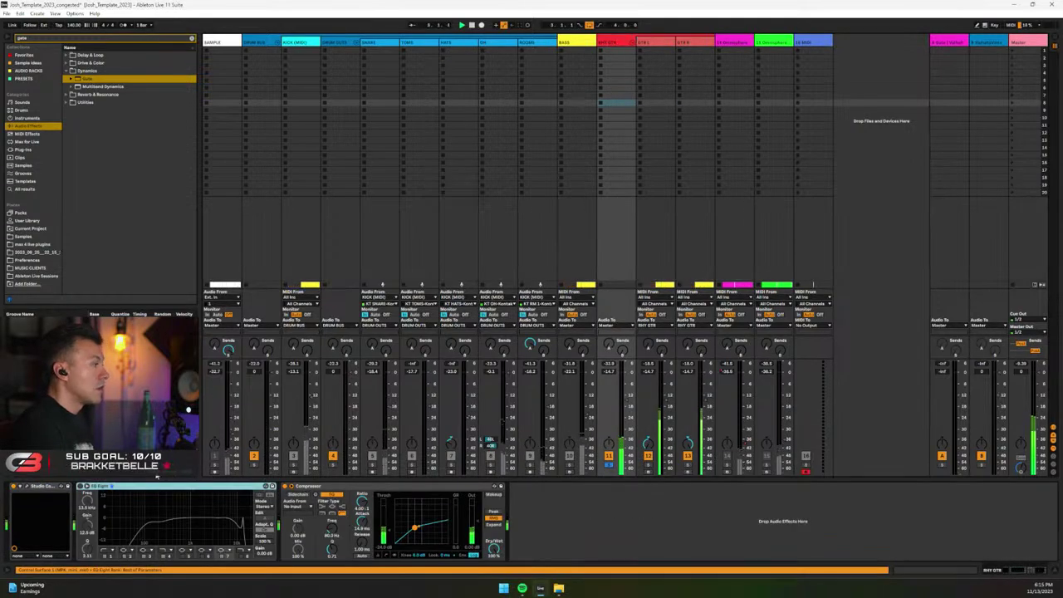
Compare the RHY GTR EQ Eight active and bypassed, and cut its low mids by about 2.3 dB around 240 Hz.
click(82, 487)
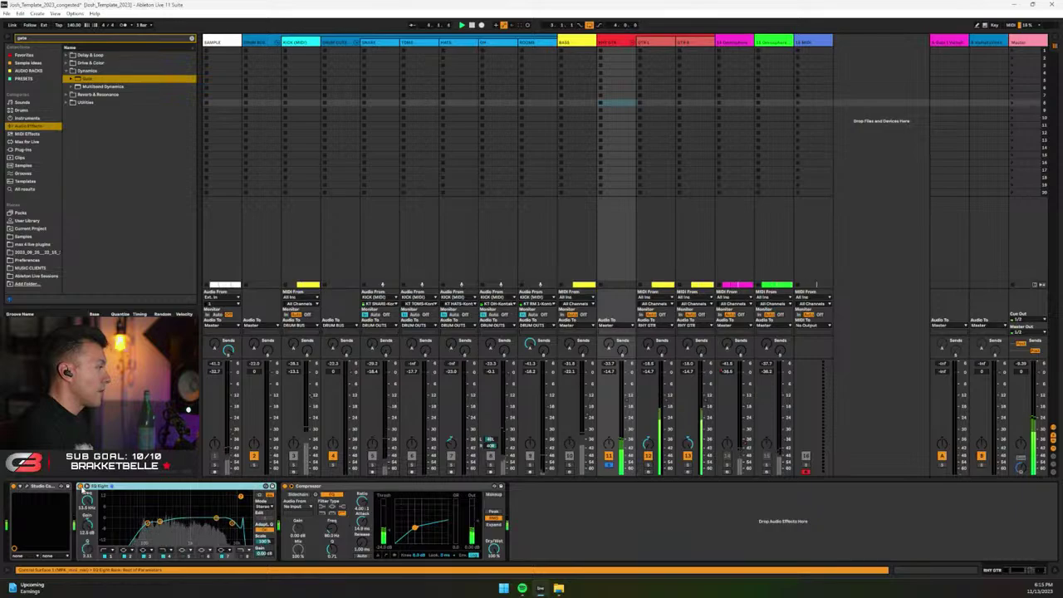
click(82, 487)
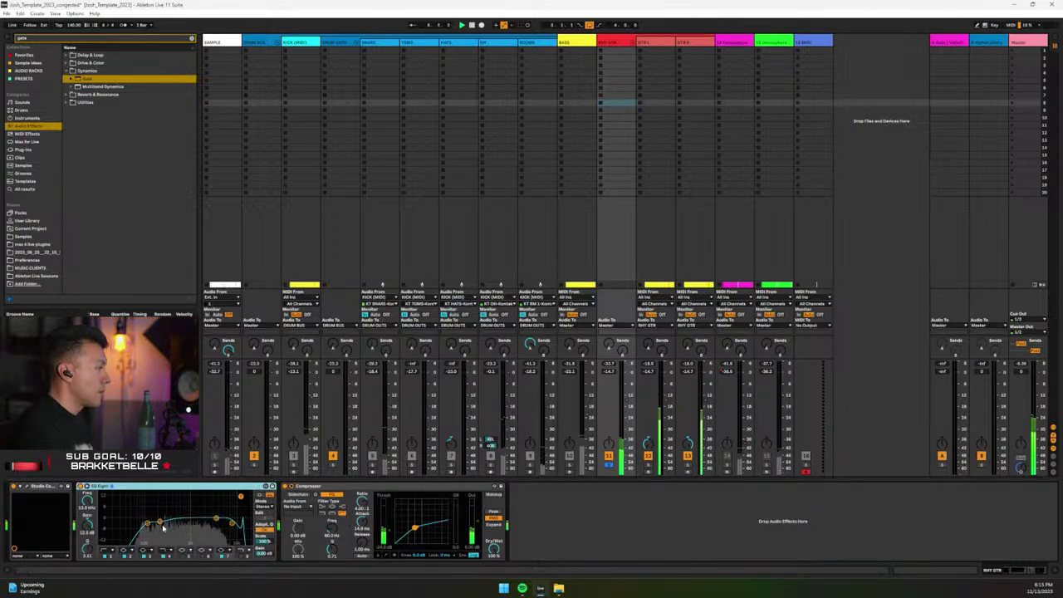
click(82, 488)
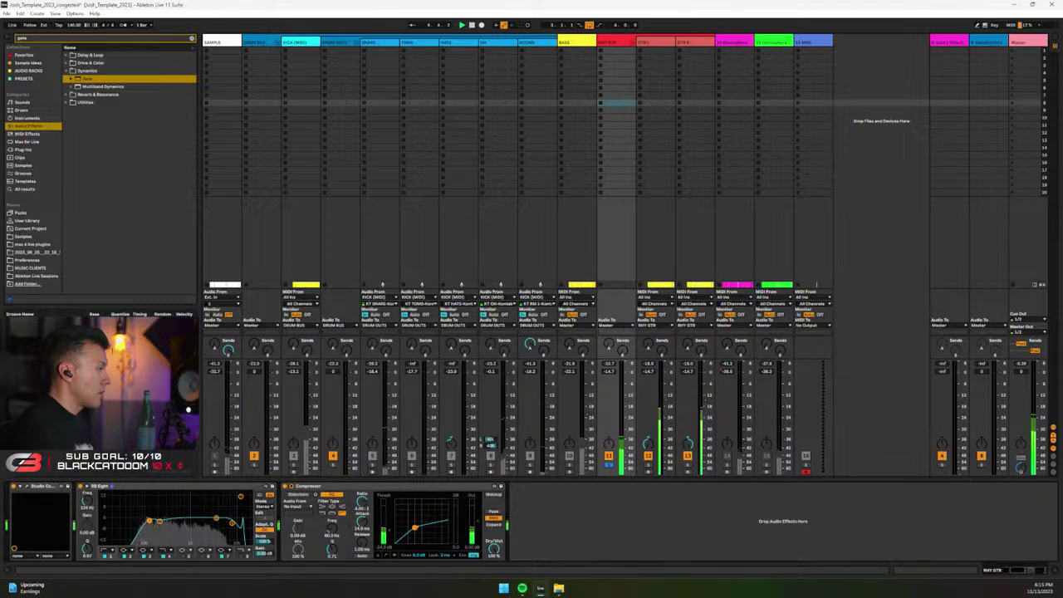
click(162, 520)
drag(164, 523, 163, 513)
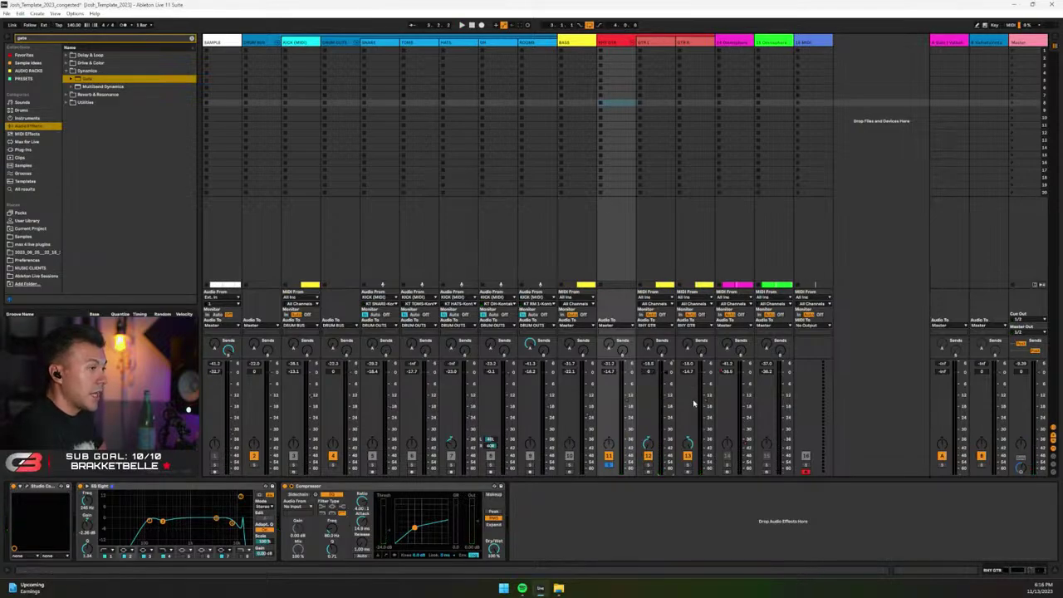
Rebalance the mix with GTR L and GTR R at 0 dB, RHY GTR at about -22.3 dB and SNARE at about -17.5 dB.
drag(631, 399, 626, 404)
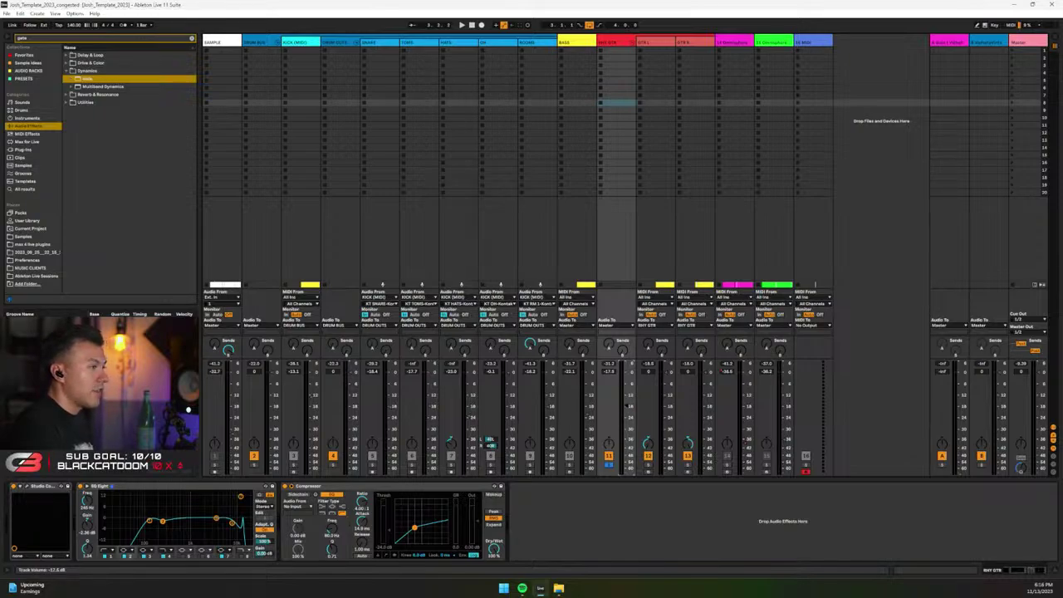
key(space)
drag(625, 405, 627, 410)
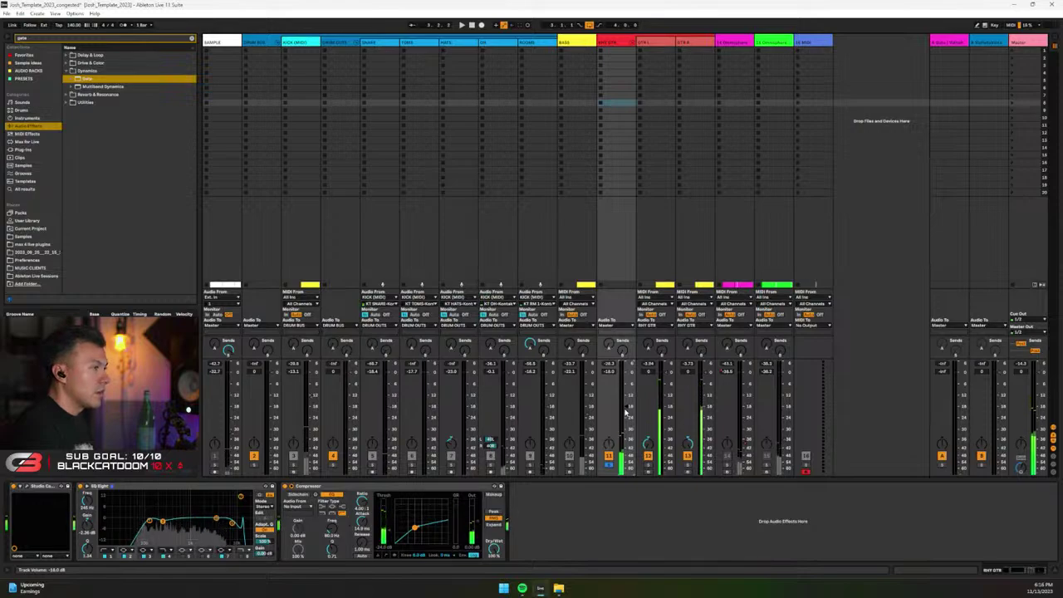
key(space)
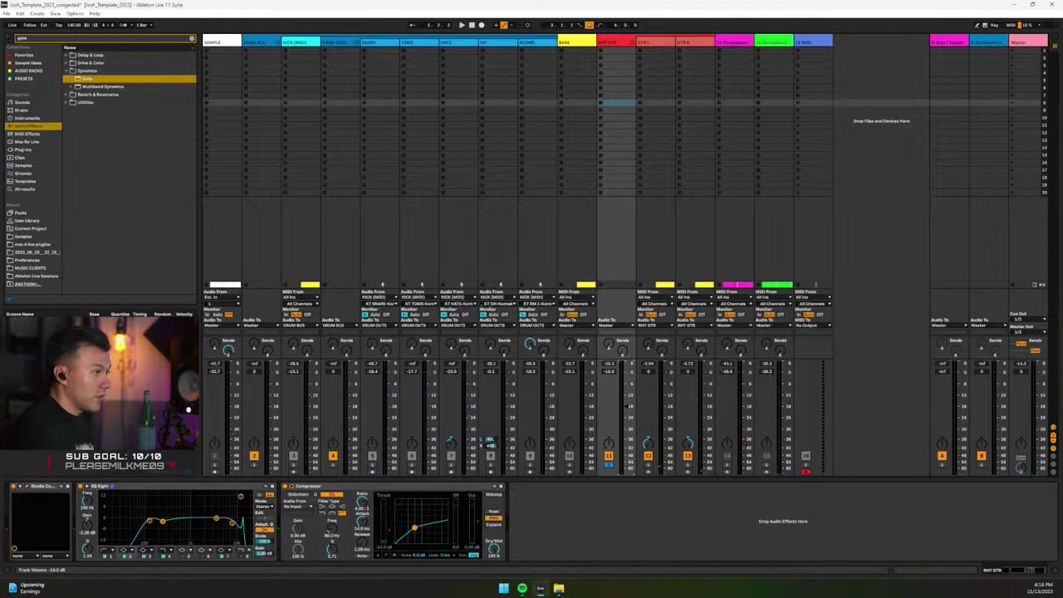
key(space)
drag(625, 405, 625, 417)
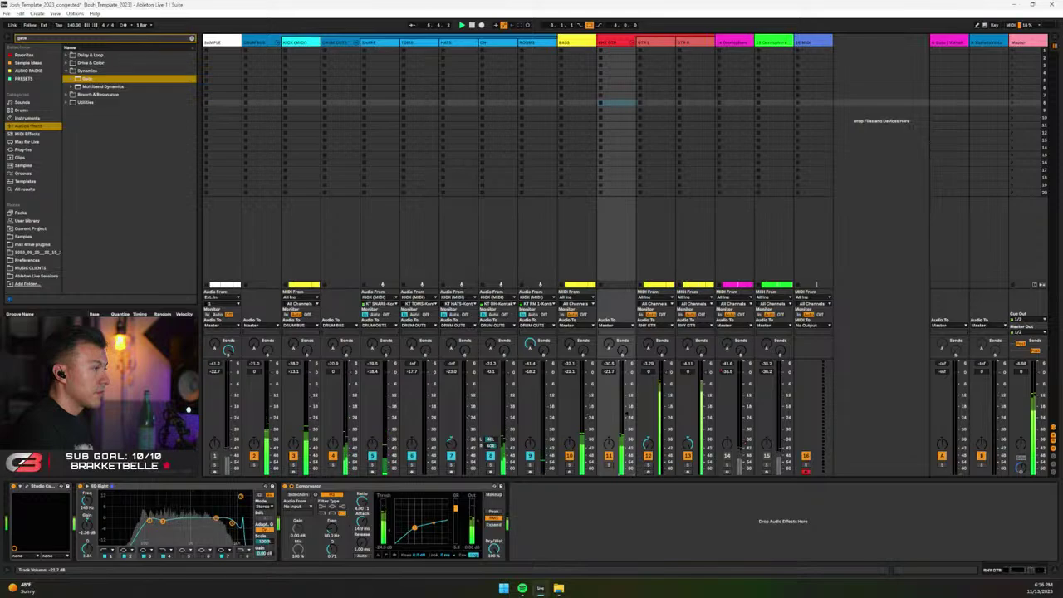
drag(387, 412, 387, 415)
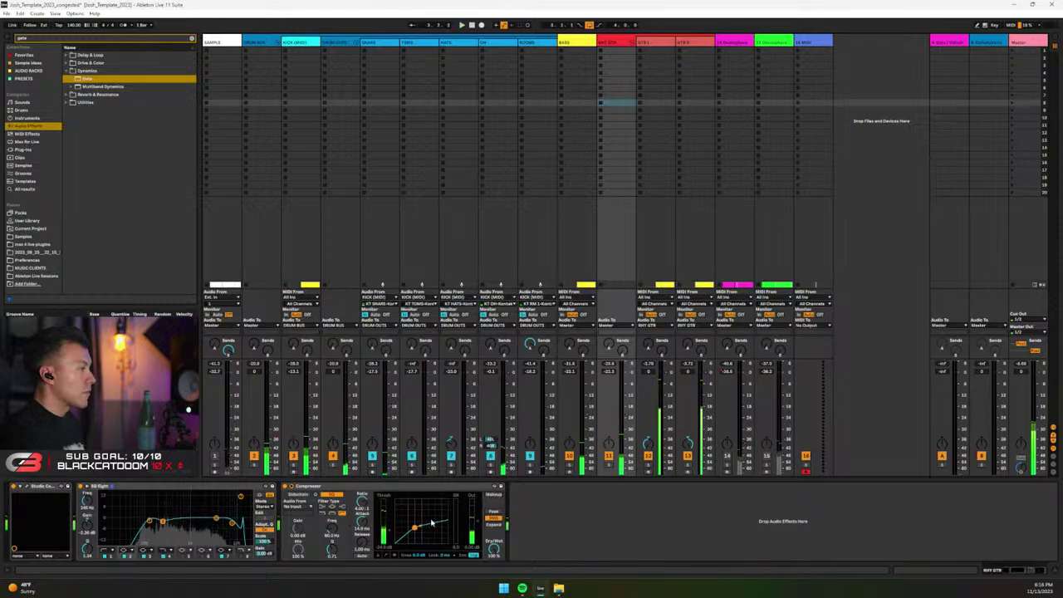
Audition the soloed RHY GTR group and replace its Compressor with a Multiband Dynamics device after the EQ Eight.
key(space)
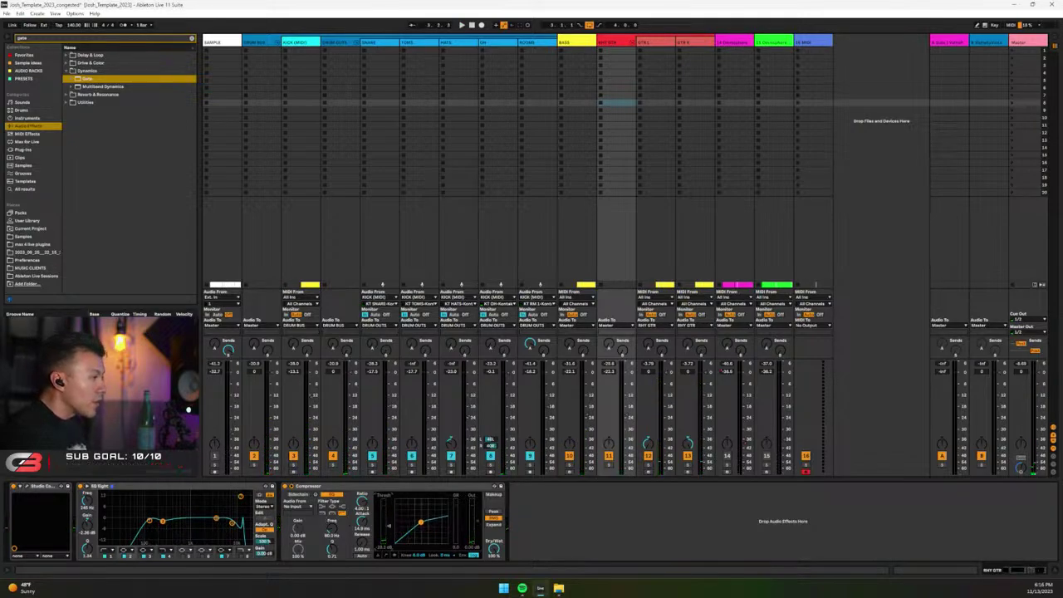
key(space)
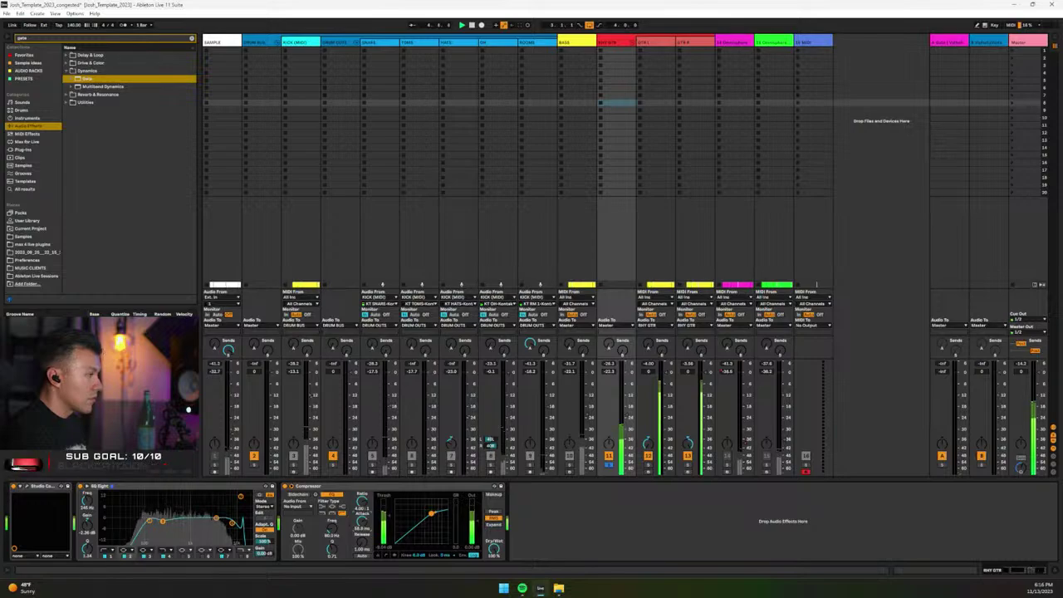
click(387, 496)
key(Delete)
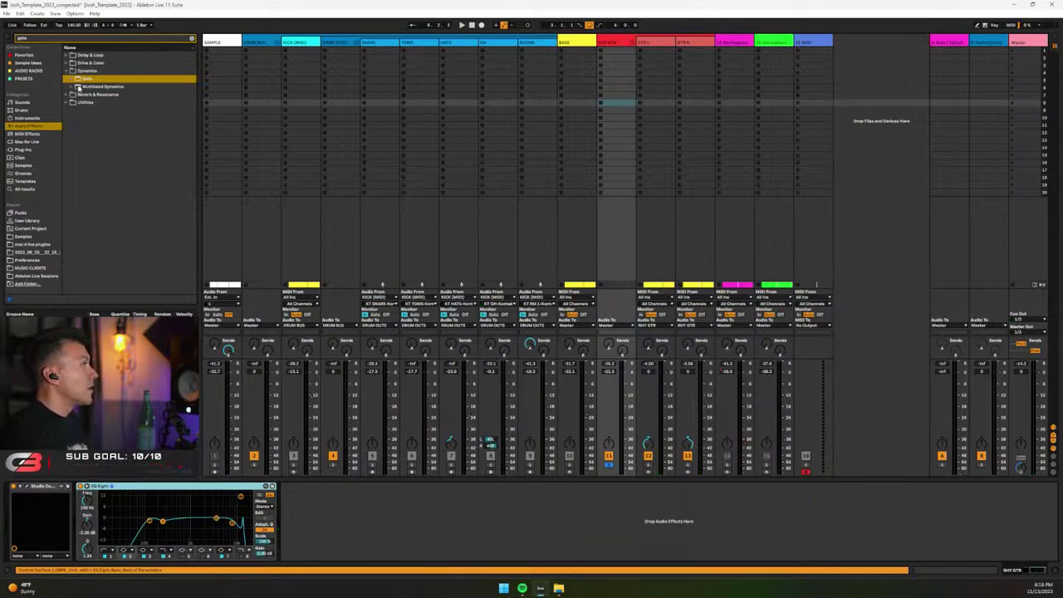
key(Down)
key(Return)
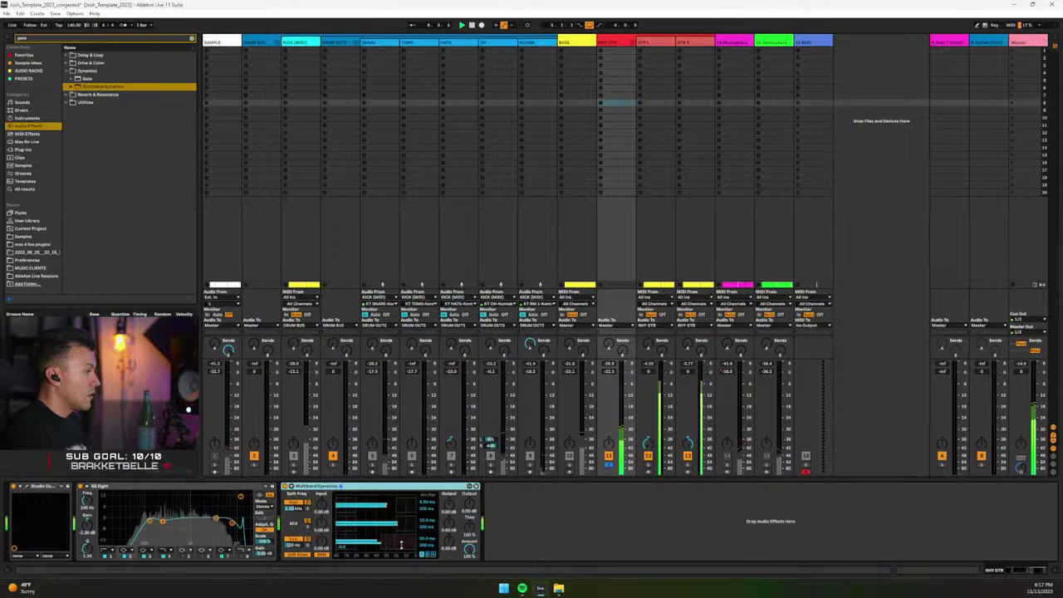
Shorten the low band's attack in the RHY GTR Multiband Dynamics and compare the device bypassed and active.
drag(424, 542, 423, 552)
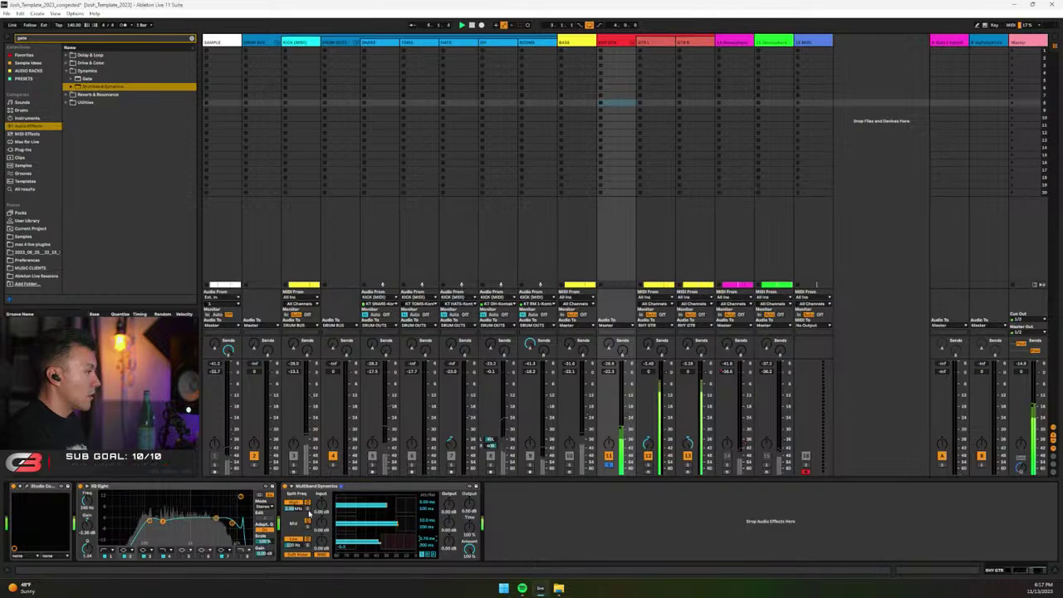
click(286, 488)
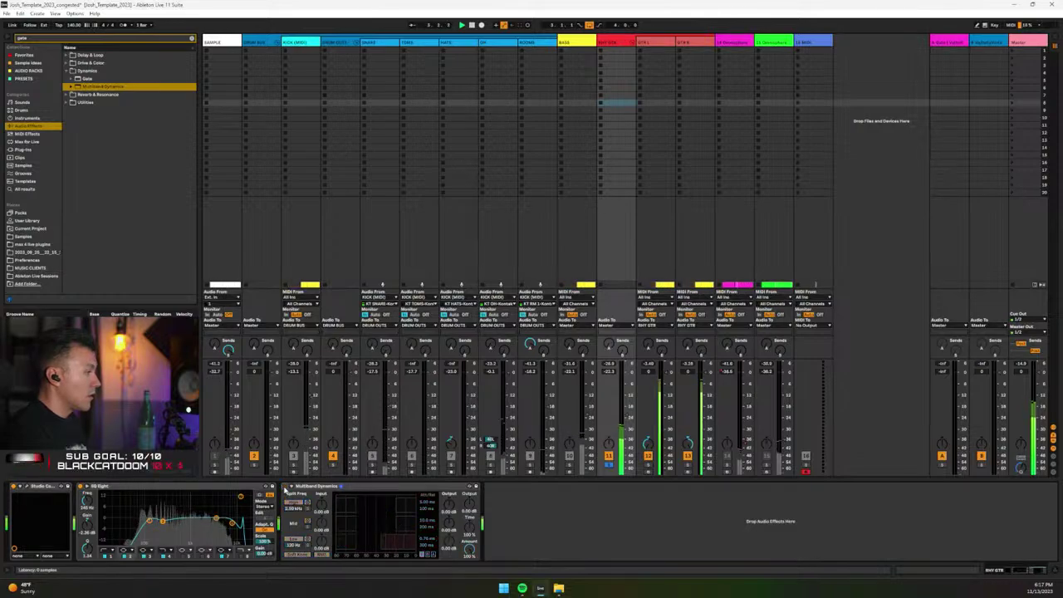
click(285, 487)
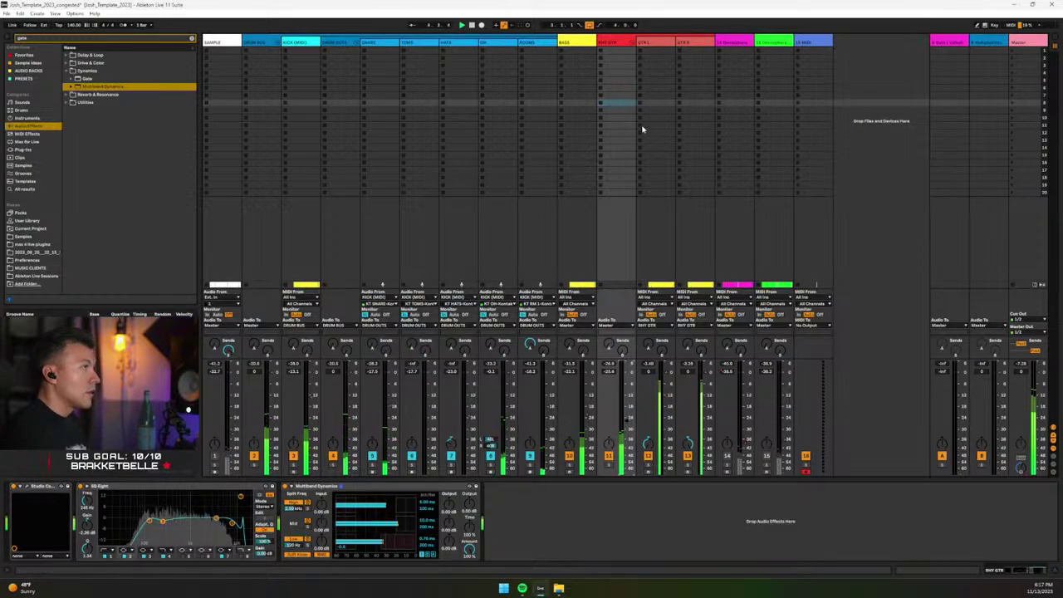
Move the RHY GTR EQ Eight's upper-mid band up to about 12.4 kHz while listening in the full mix, and stop playback.
click(214, 520)
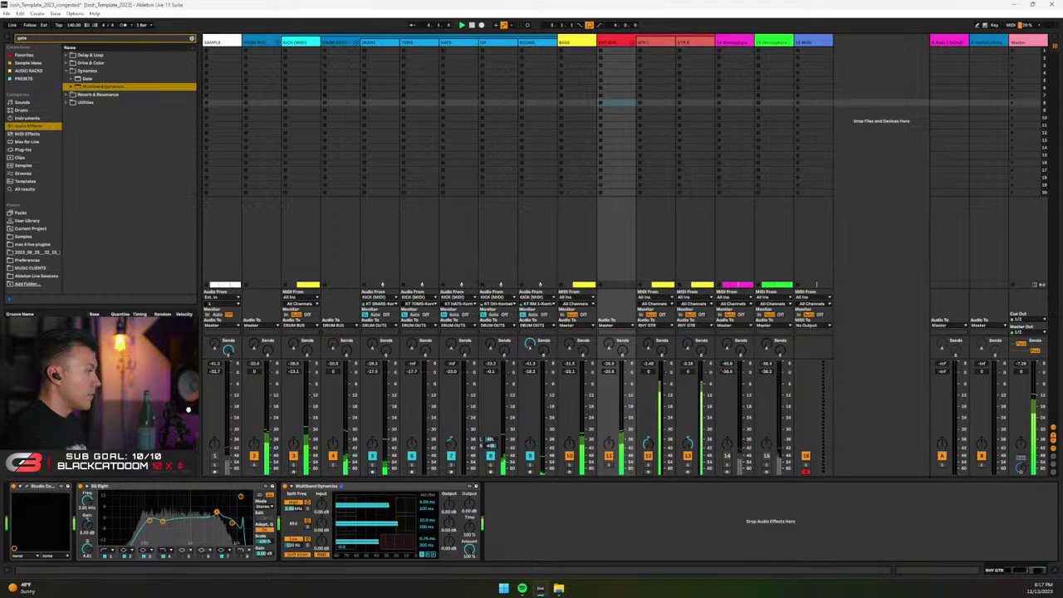
drag(216, 511, 242, 512)
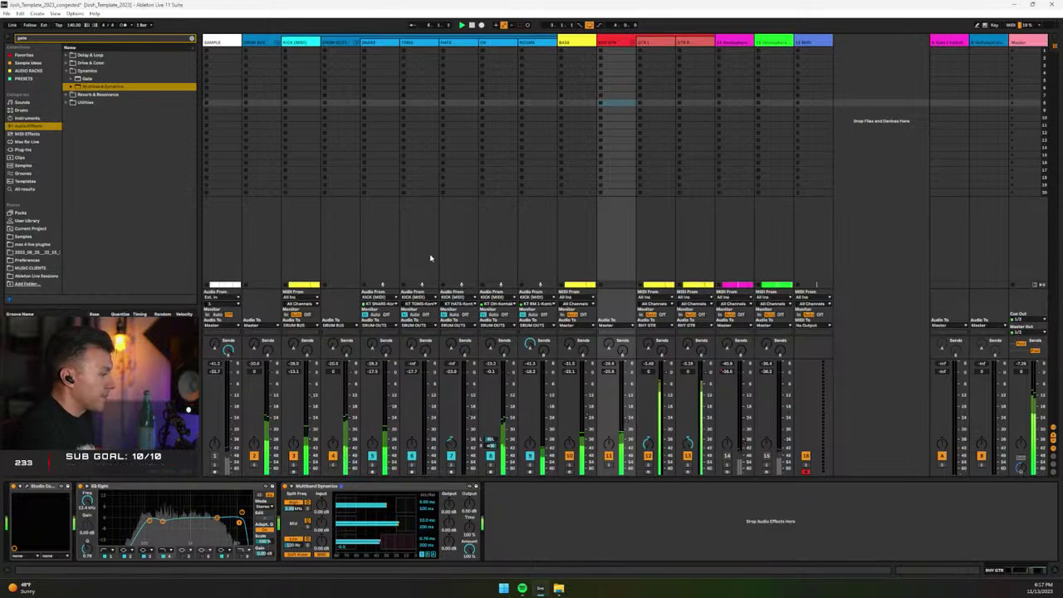
key(space)
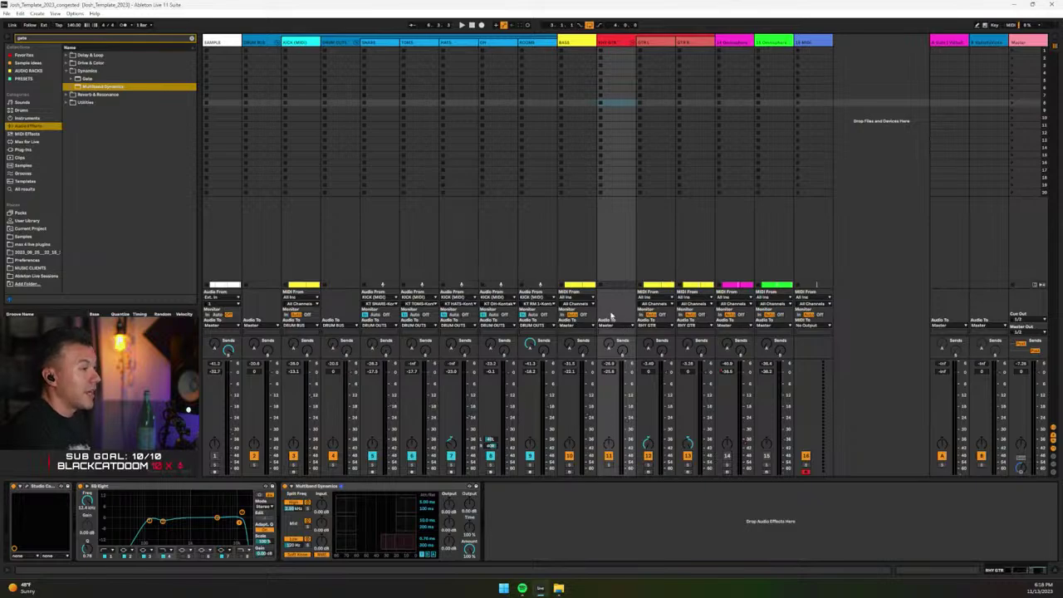
Enable the SAMPLE track and audition OH and ROOMS soloed in turn during playback.
click(214, 456)
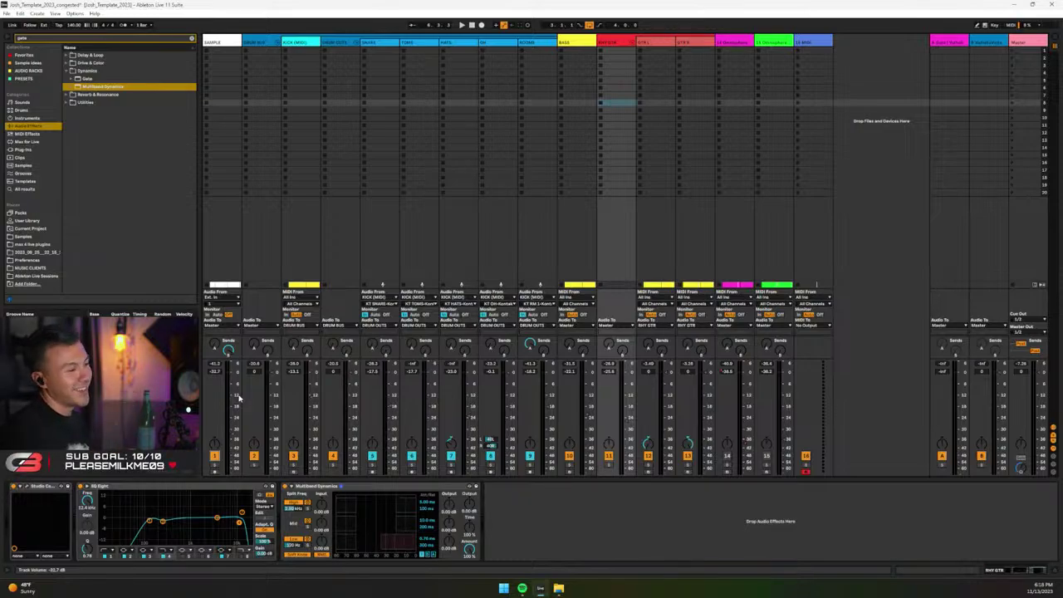
key(space)
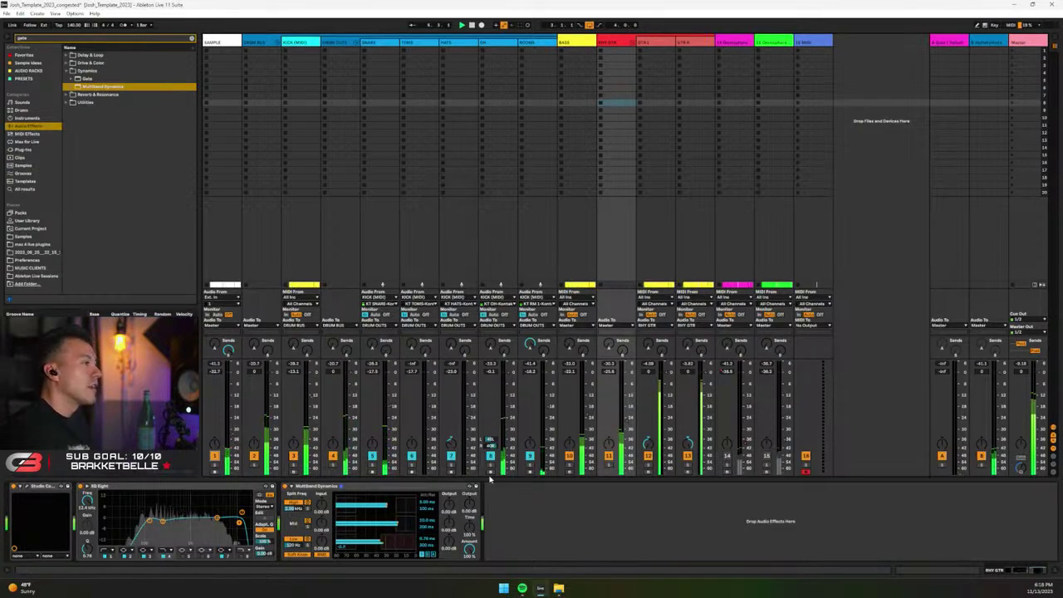
click(491, 467)
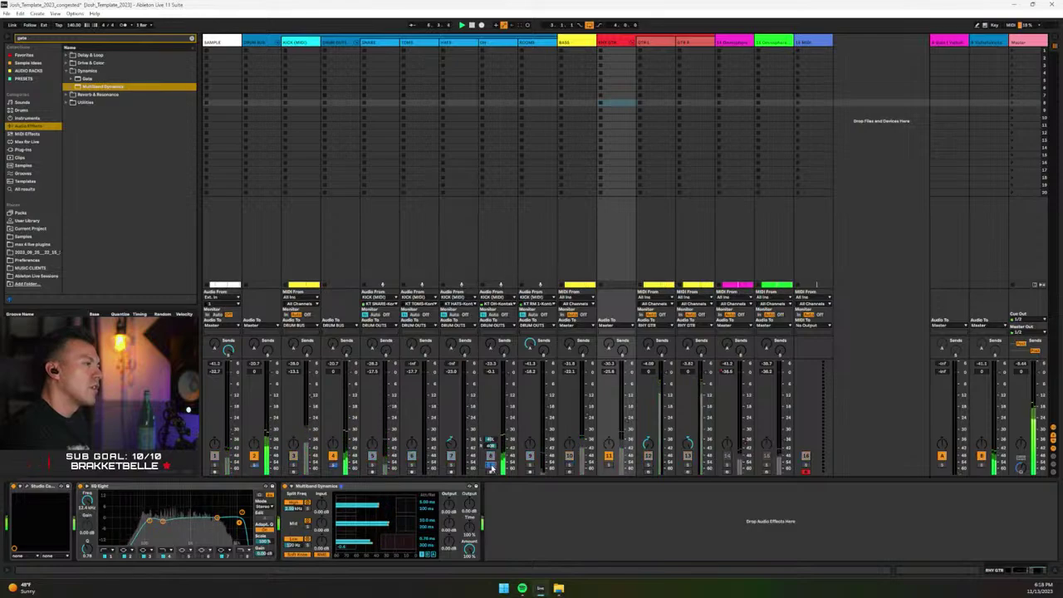
click(490, 467)
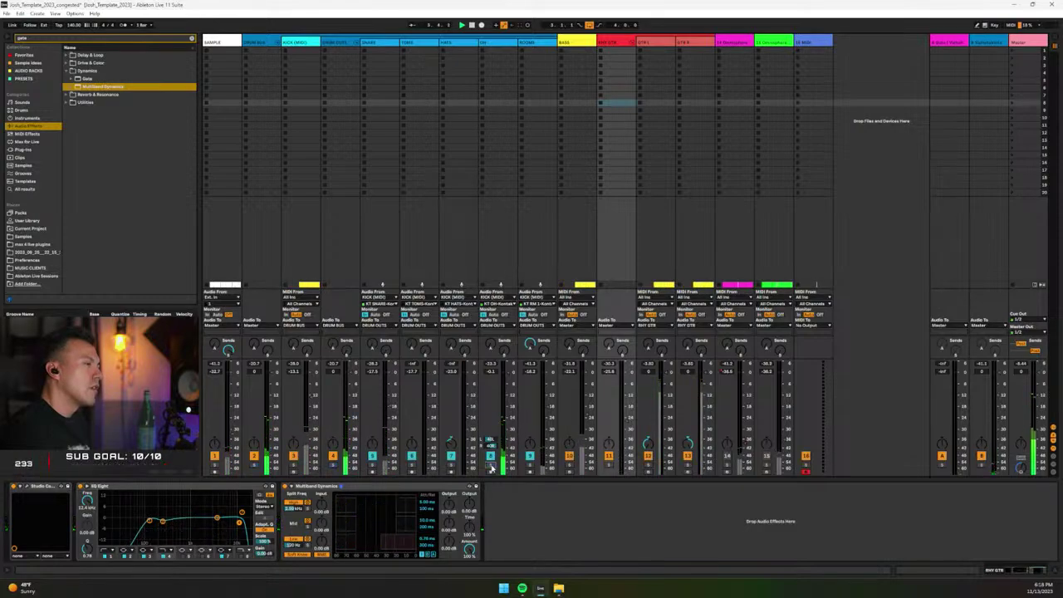
click(528, 467)
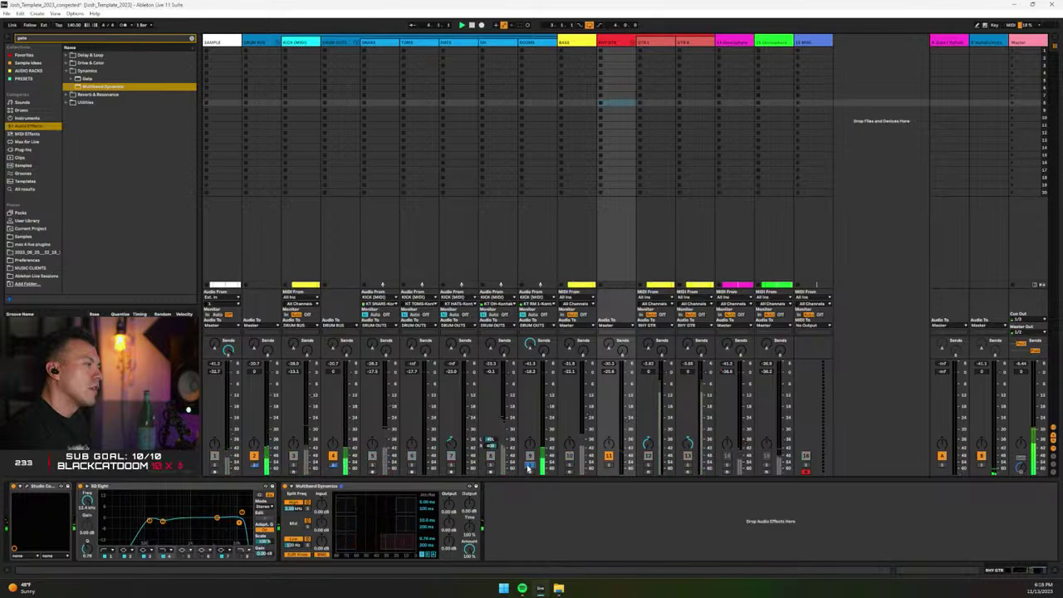
click(528, 467)
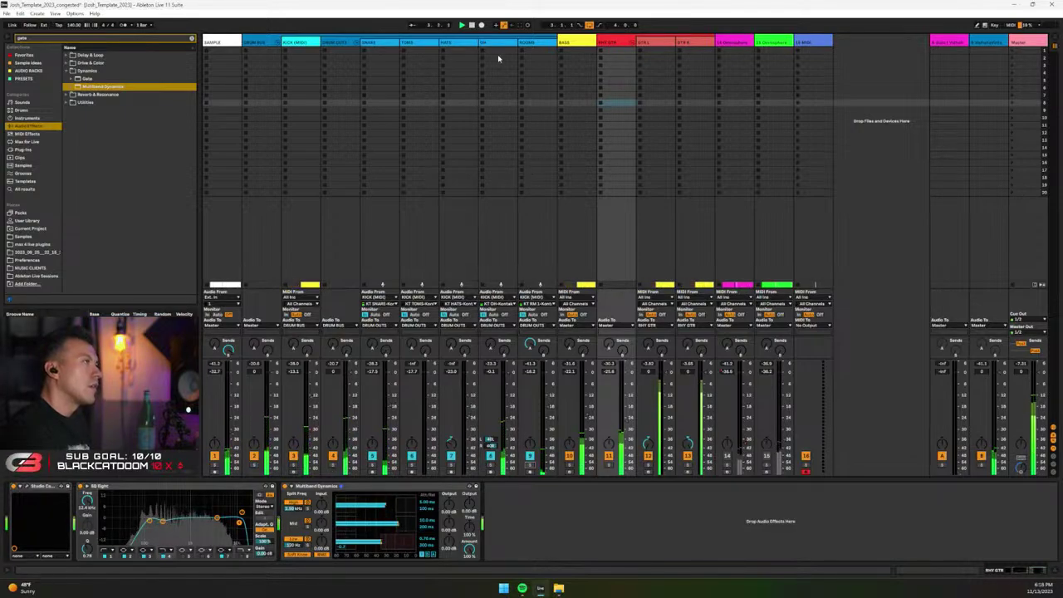
Slightly lower the velocity of all CHINA HIT notes in the first KICK (MIDI) arrangement clip and play it back.
key(Tab)
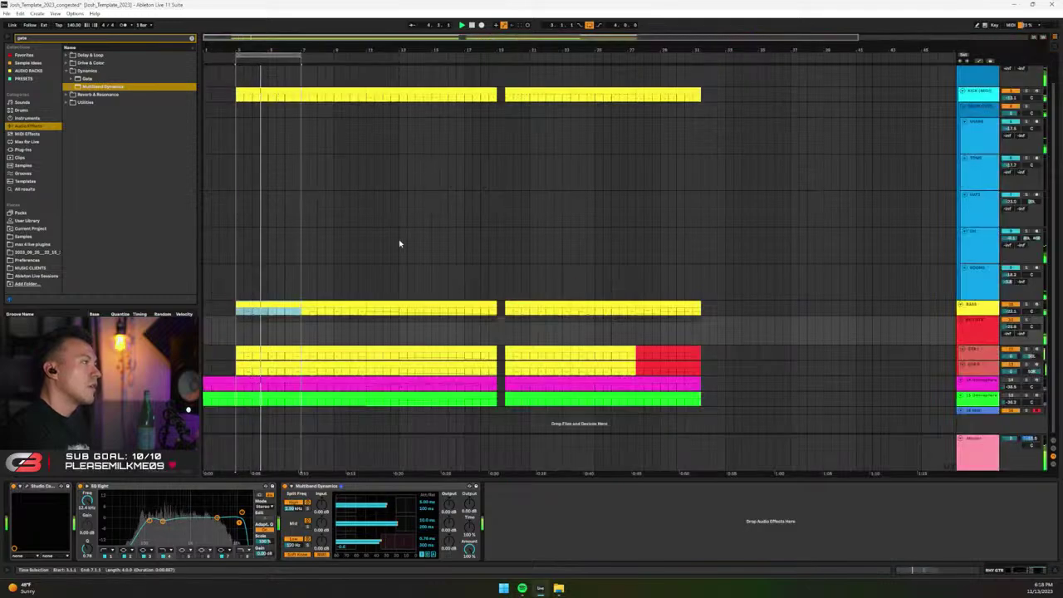
scroll(399, 242, up, 2)
scroll(507, 234, down, 1)
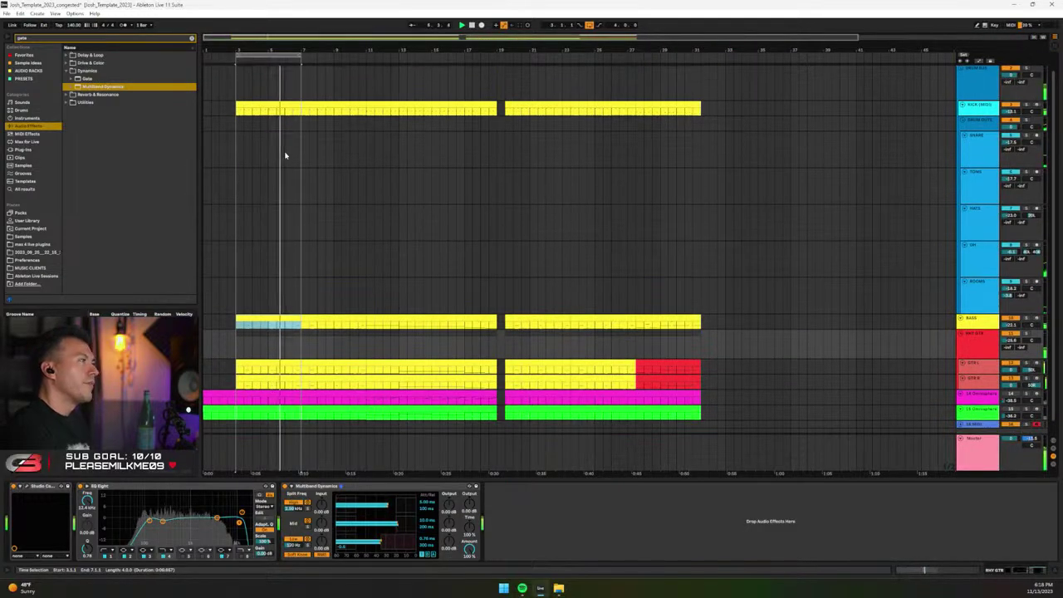
click(270, 108)
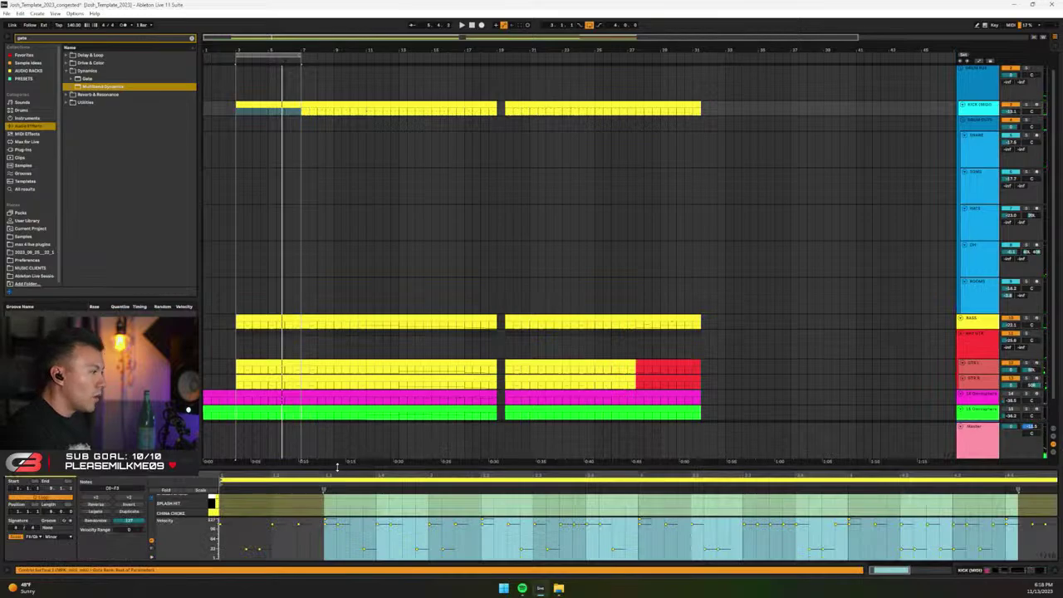
drag(337, 473, 375, 160)
key(ctrl+a)
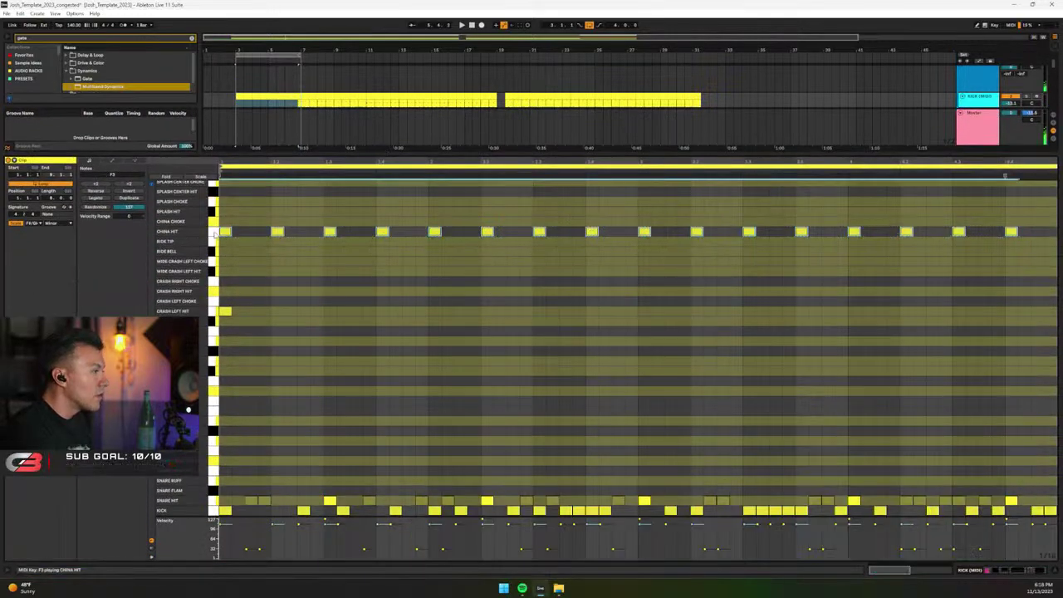
drag(487, 525, 487, 527)
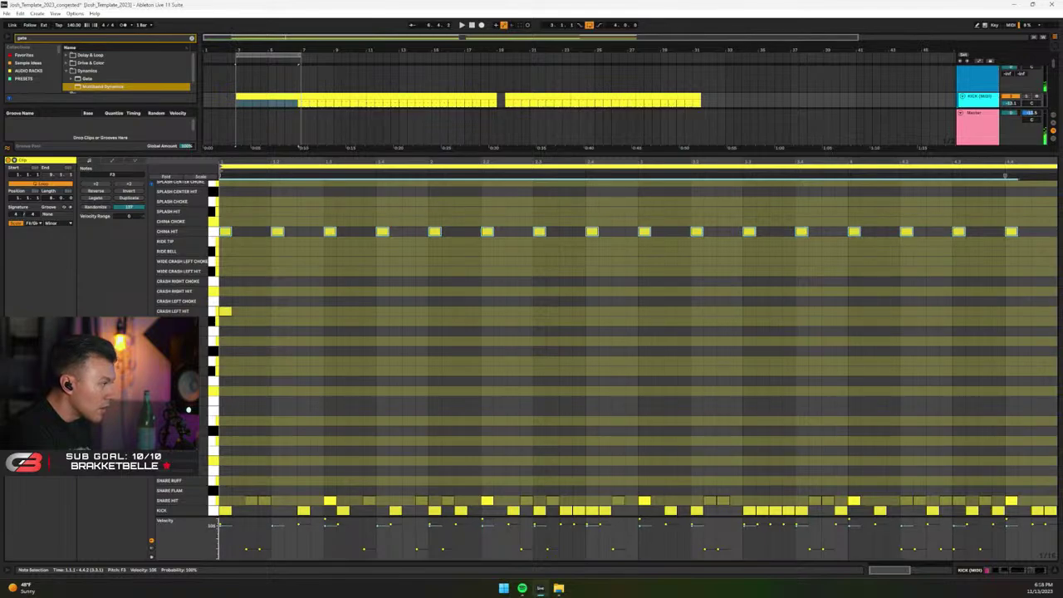
key(space)
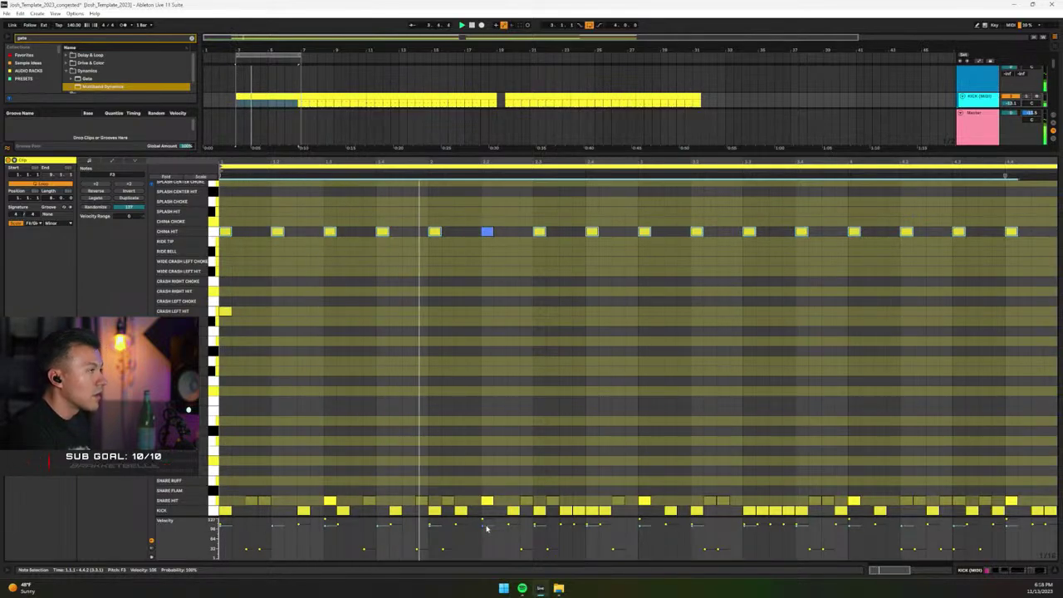
Return to the session mixer, restore its full height and audition the SNARE track soloed.
click(1056, 572)
key(Tab)
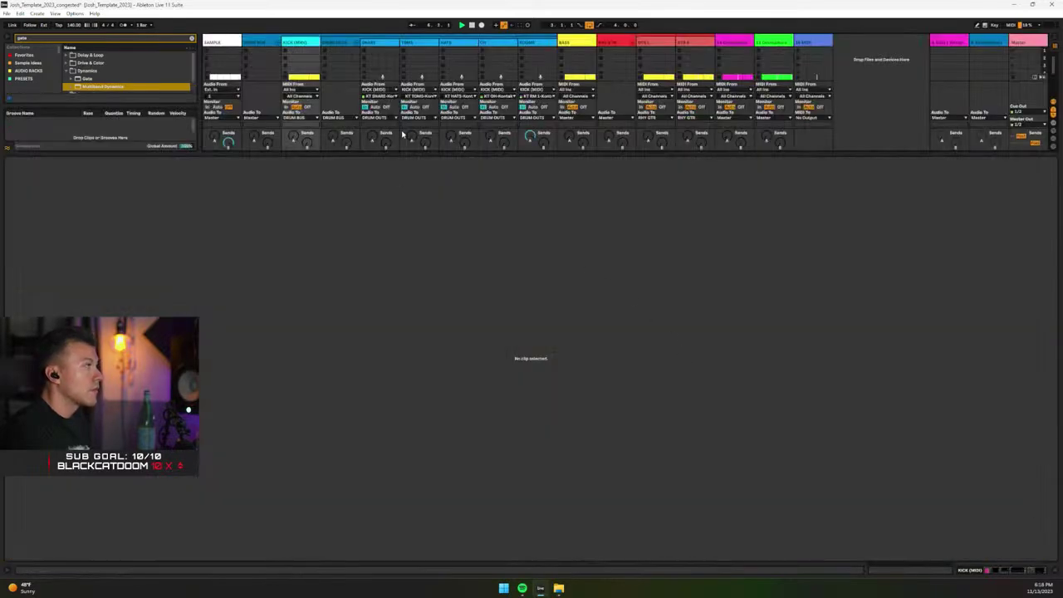
drag(392, 152, 393, 493)
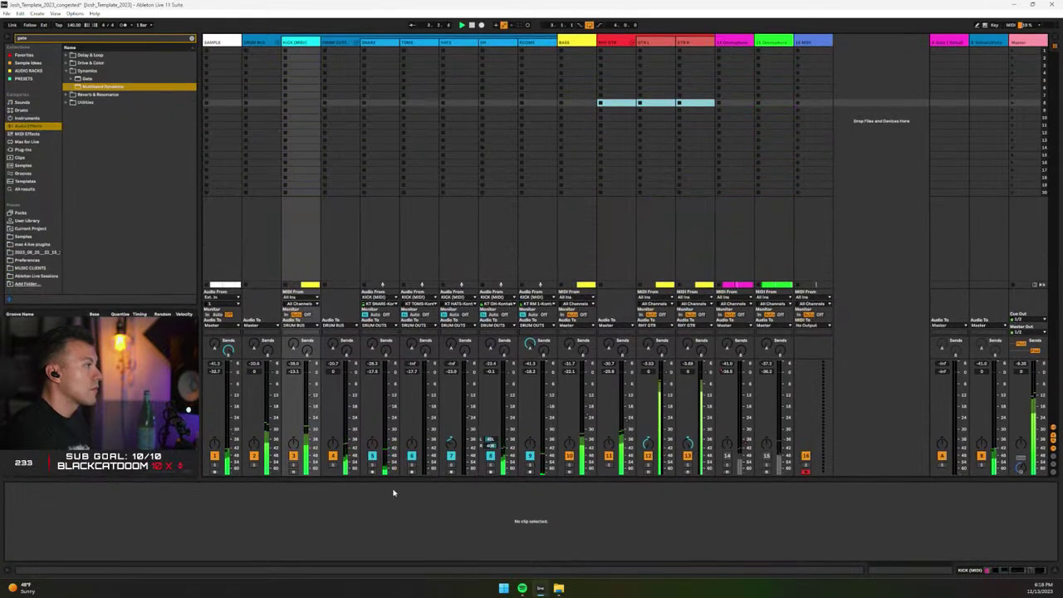
click(371, 467)
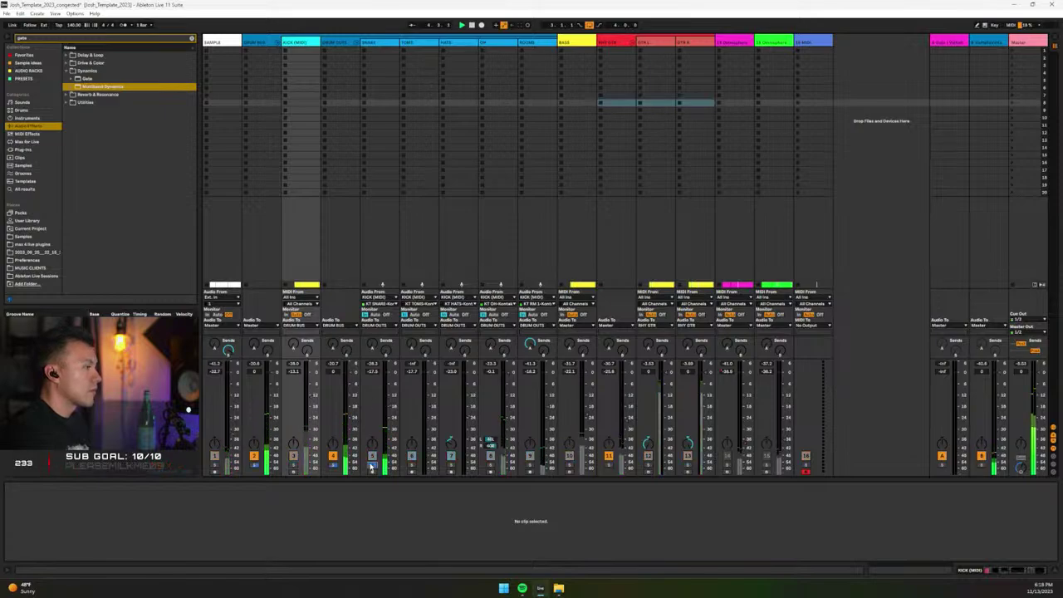
click(371, 466)
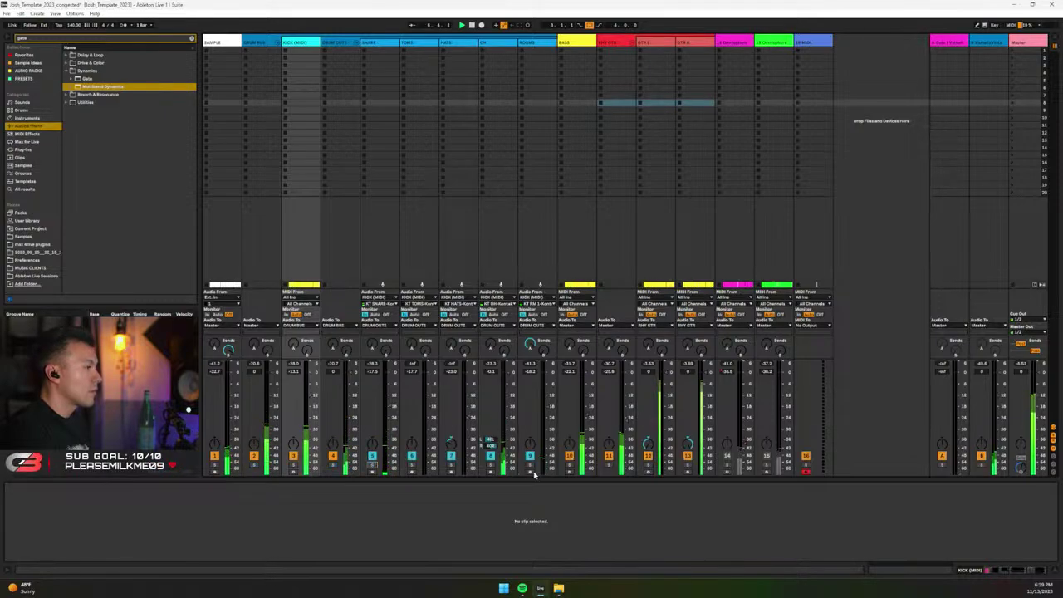
Audition ROOMS soloed and in the mix, and raise ROOMS to about -14.4 dB and BASS slightly.
click(529, 467)
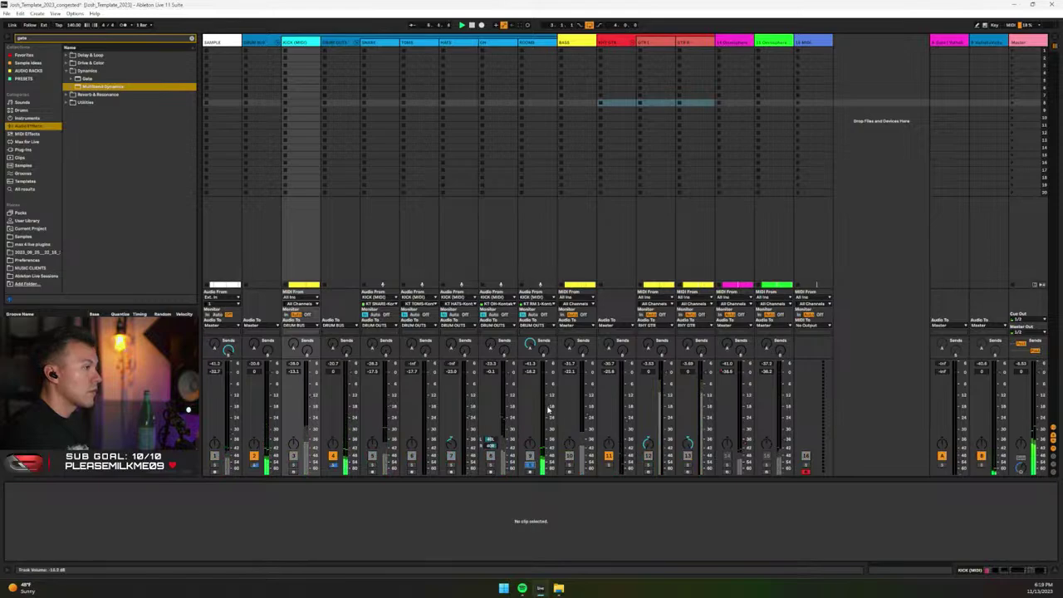
click(529, 466)
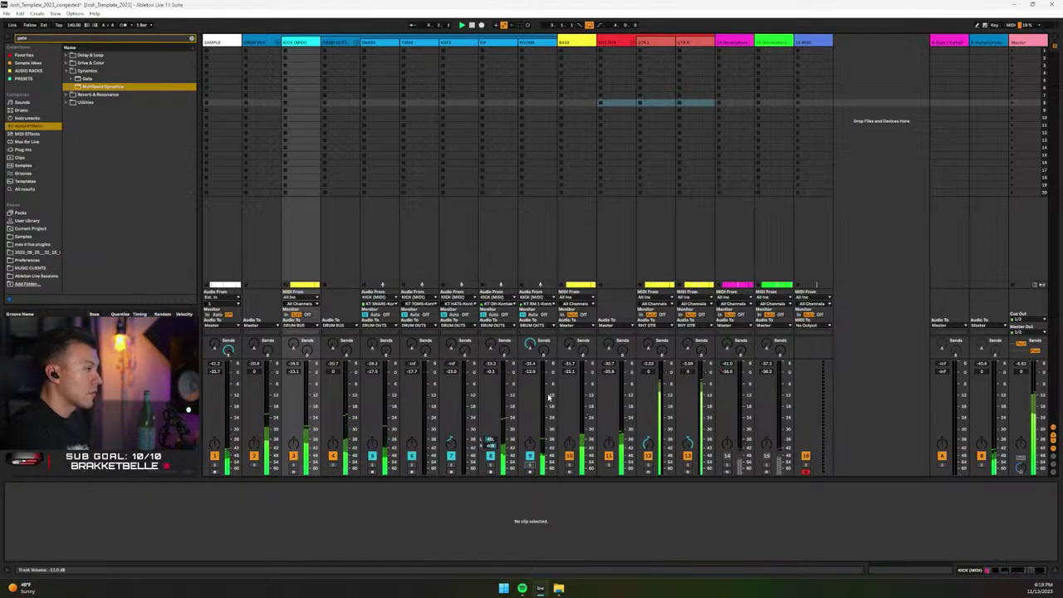
drag(548, 396, 556, 405)
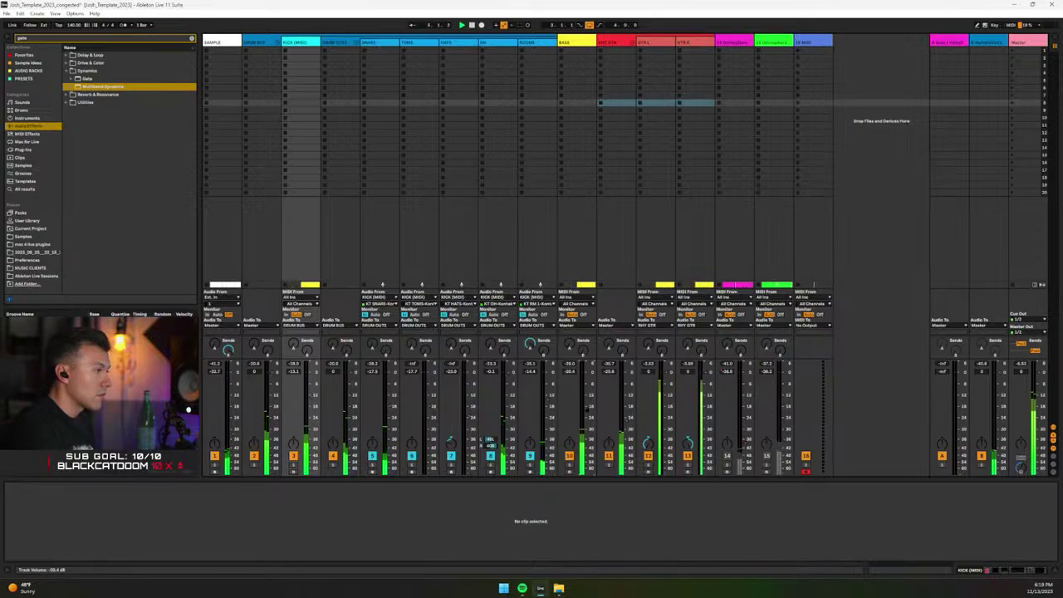
Audition the Master chain and delete its Multiband Compression device.
click(1019, 43)
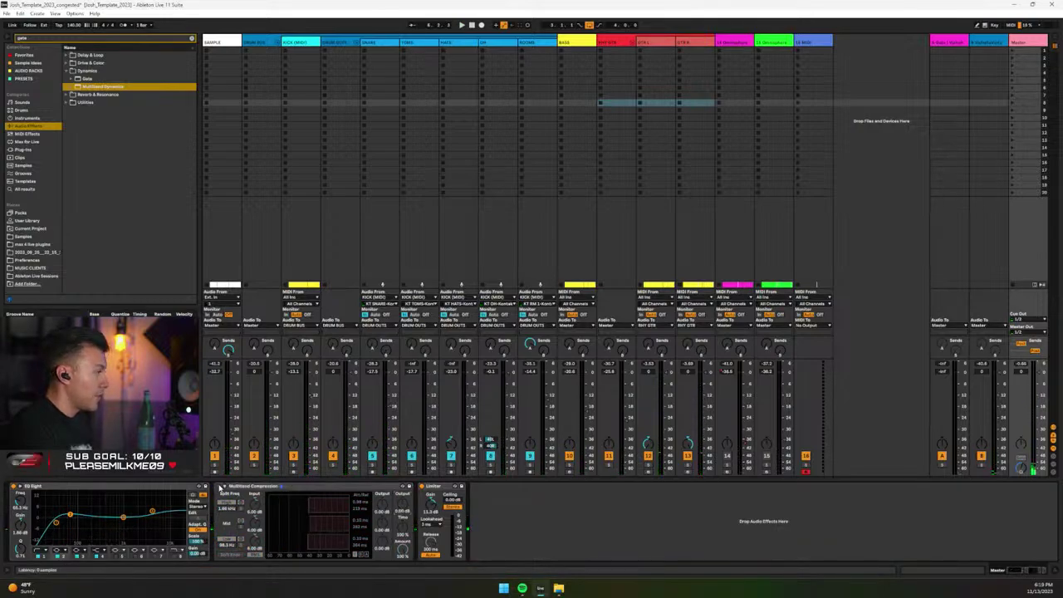
key(space)
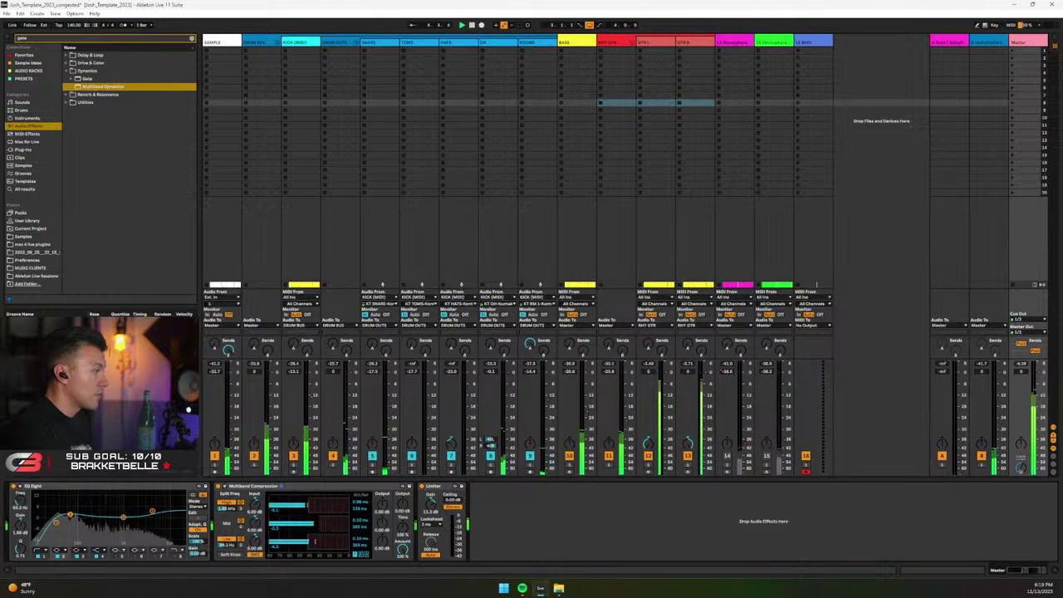
click(314, 541)
key(Delete)
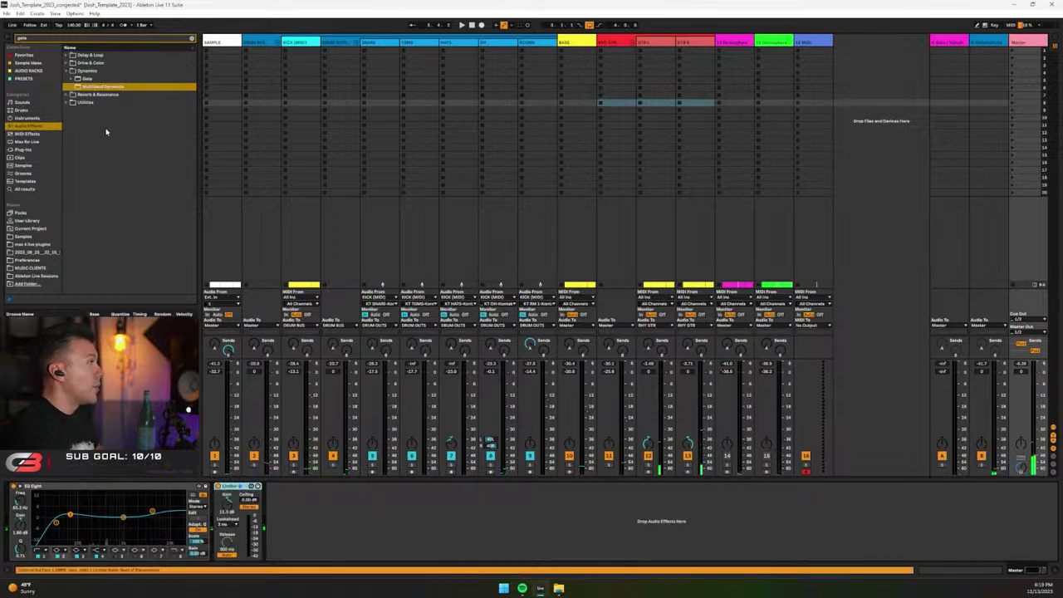
Insert the Multiband Compression preset between the Master's EQ Eight and Limiter, and lower the Limiter gain to about 7 dB.
click(193, 38)
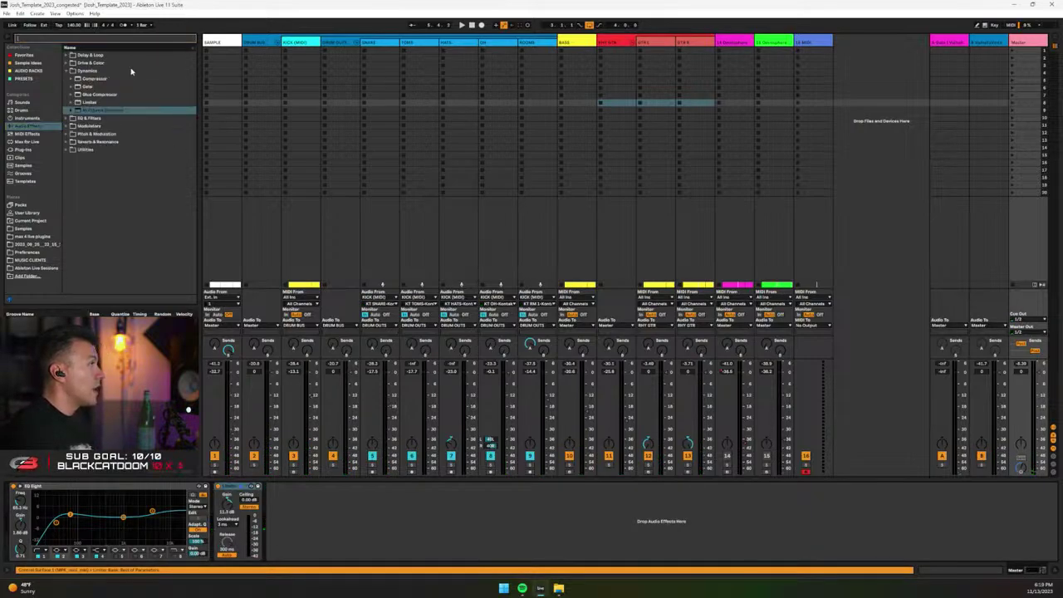
click(73, 109)
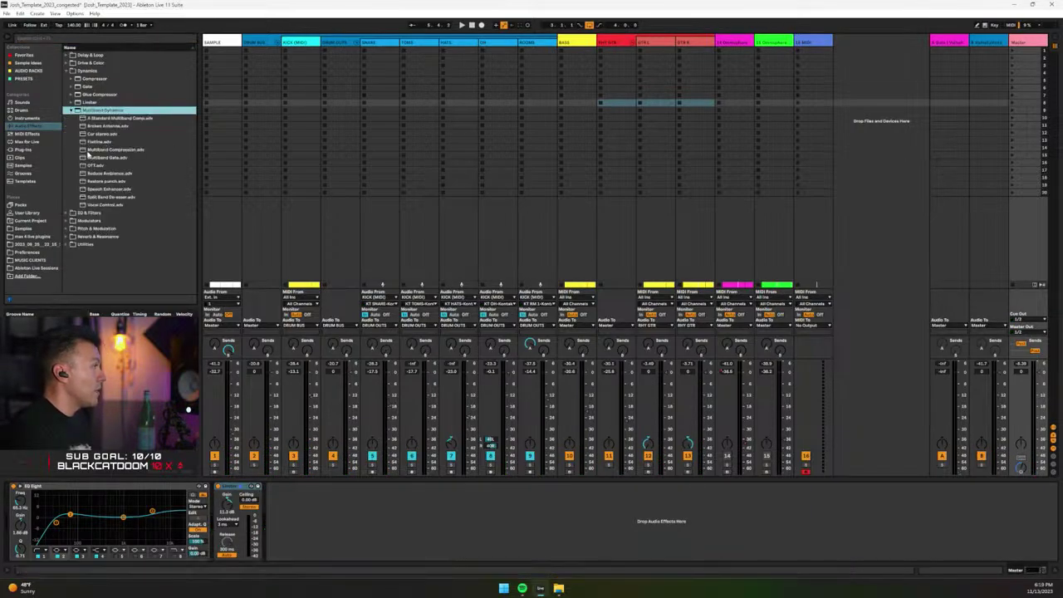
click(83, 151)
drag(238, 482, 242, 488)
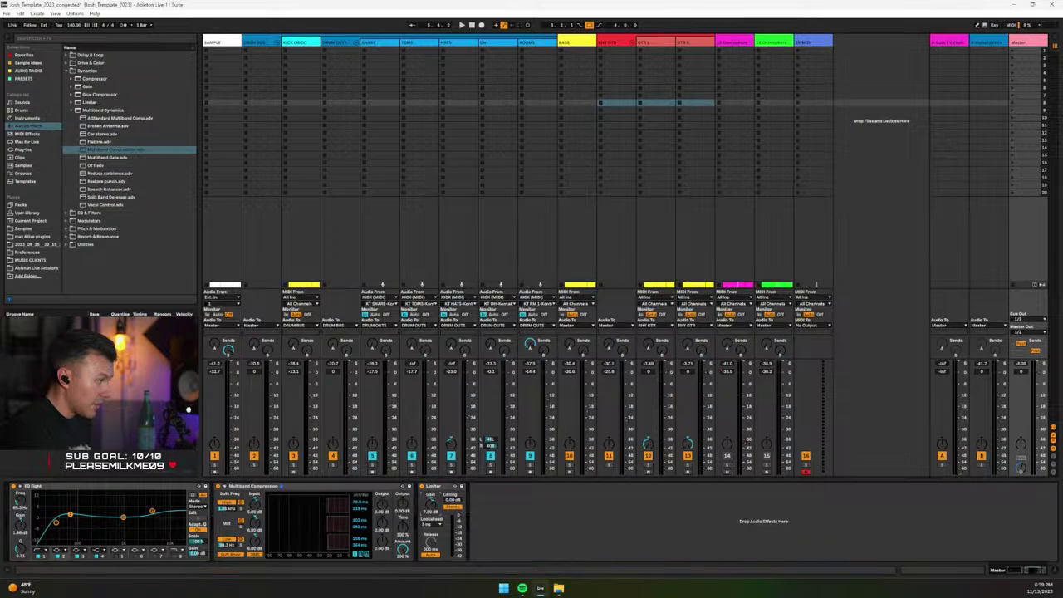
key(space)
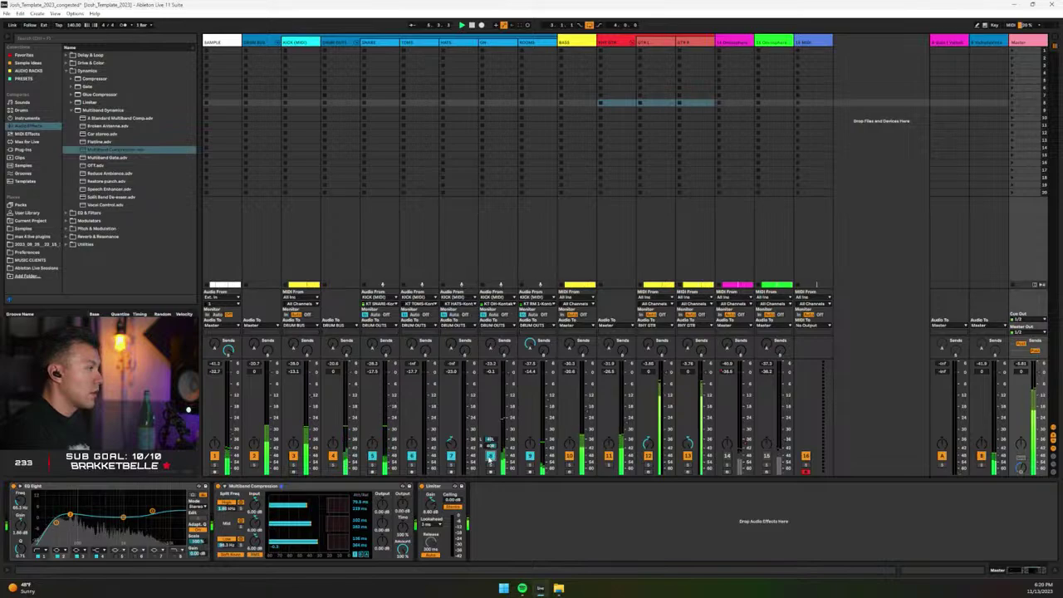
On the OH track's first EQ Eight, reduce the cut around 475 Hz to about -0.6 dB and slightly lower the band near 200 Hz.
click(491, 41)
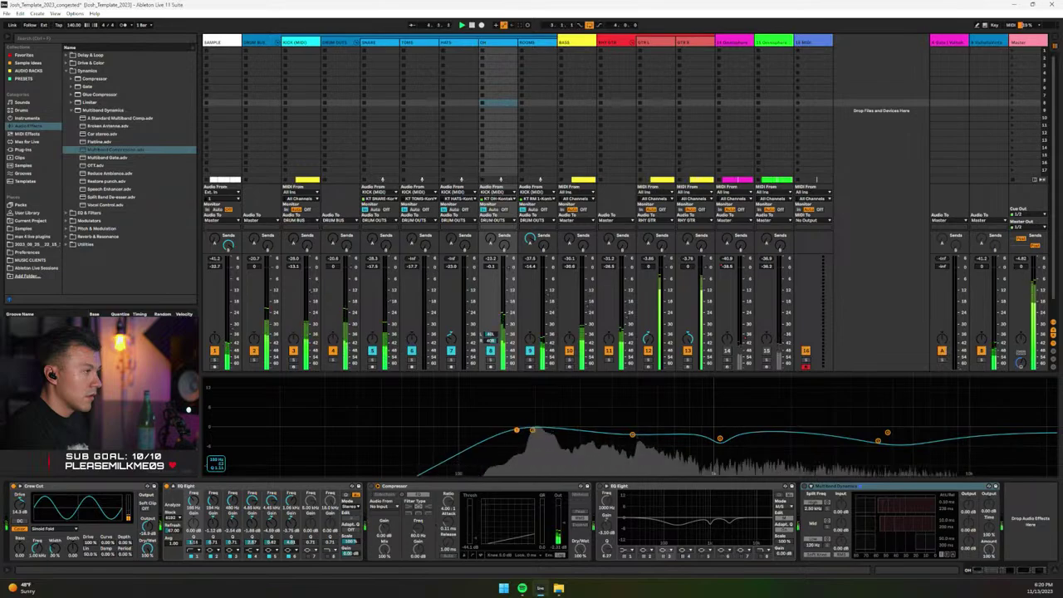
drag(632, 436, 632, 429)
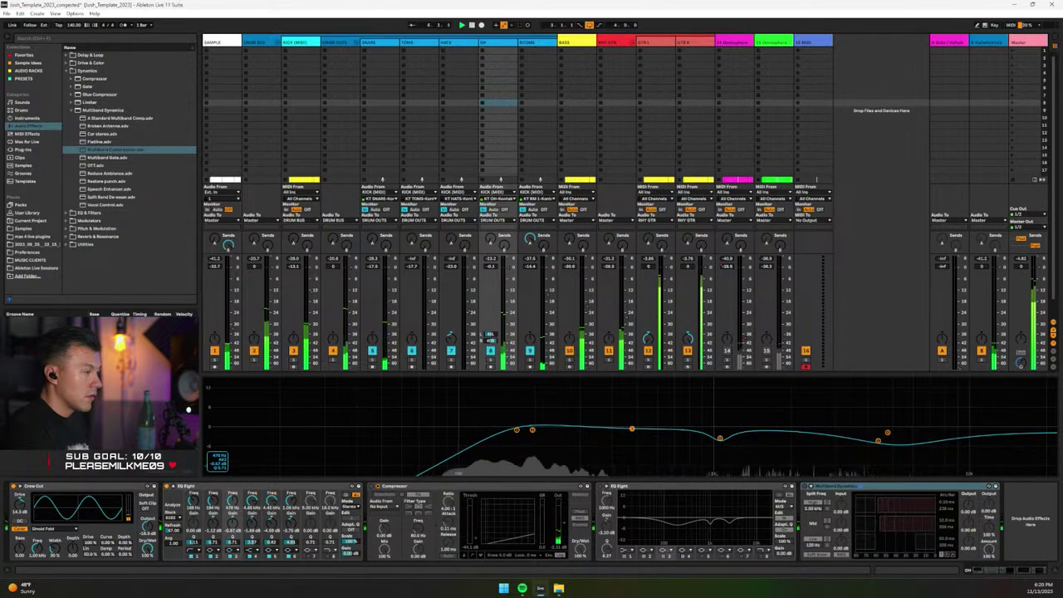
drag(531, 432, 532, 430)
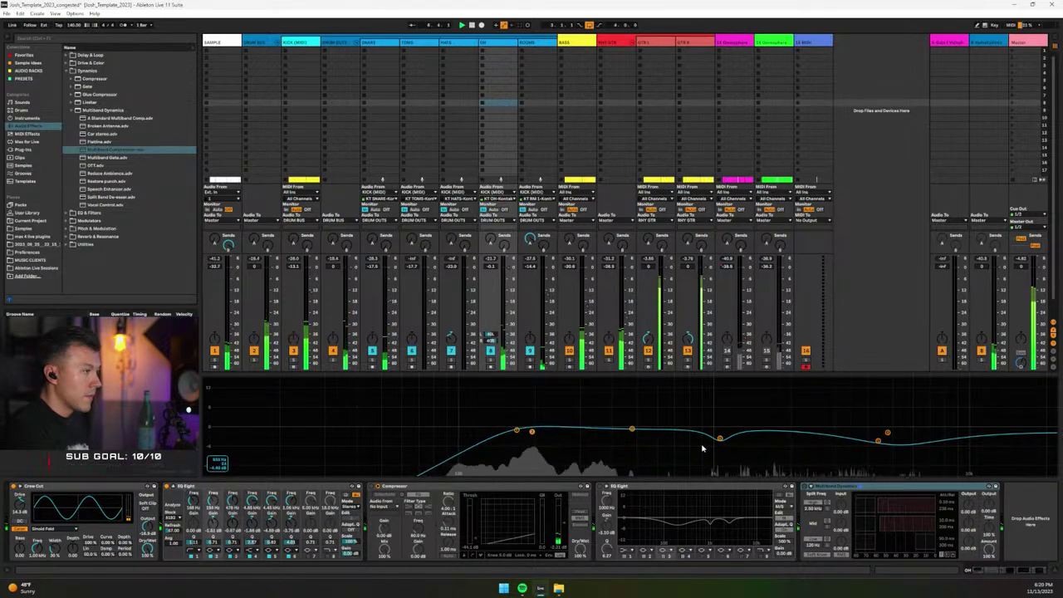
Ease and shift higher the upper-mid cut in OH's first EQ Eight, and raise green synth track 15 to about -33.6 dB while soloed.
drag(719, 438, 596, 386)
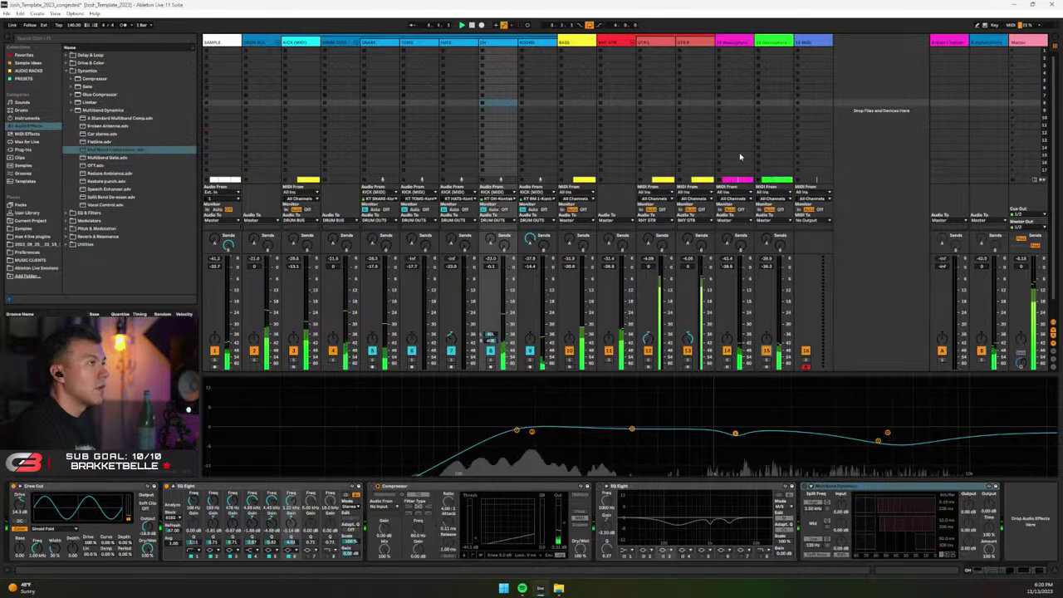
click(765, 359)
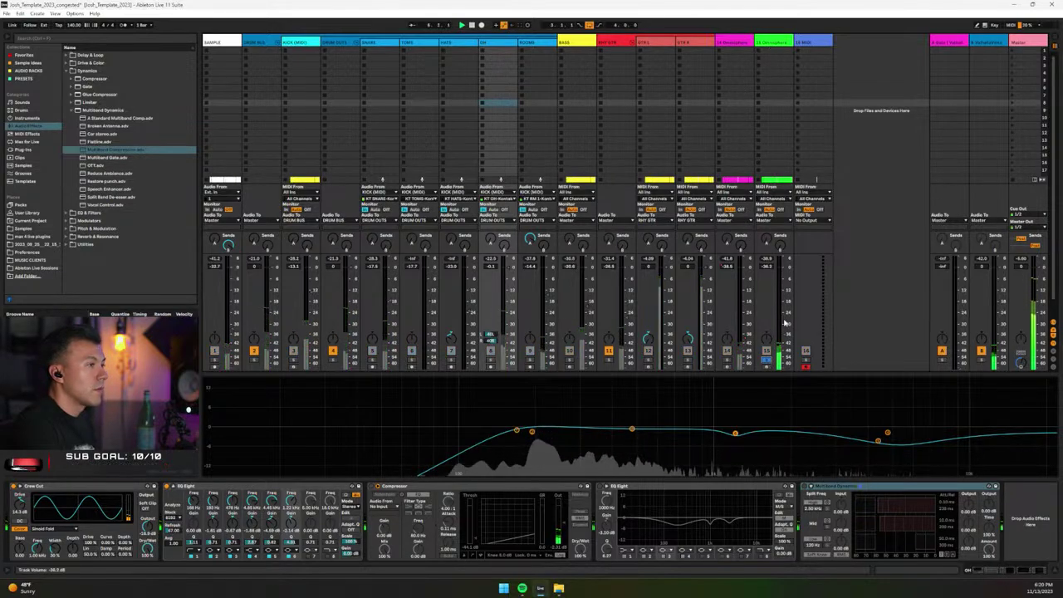
click(765, 359)
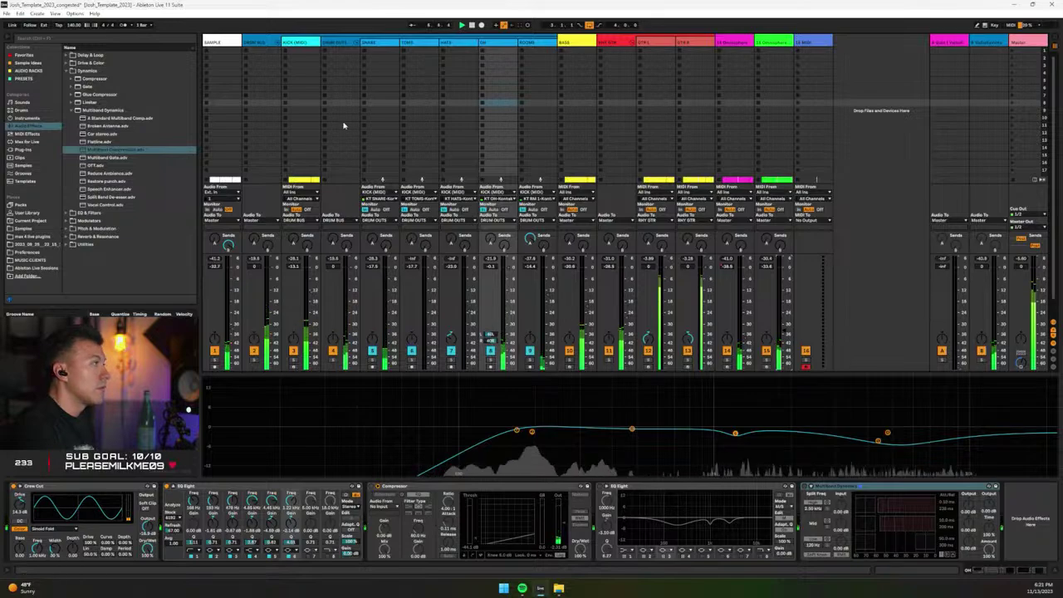
Compare the DRUM BUS with its EQ Eight on and bypassed, delete that EQ Eight, replay the mix and save the set.
click(256, 42)
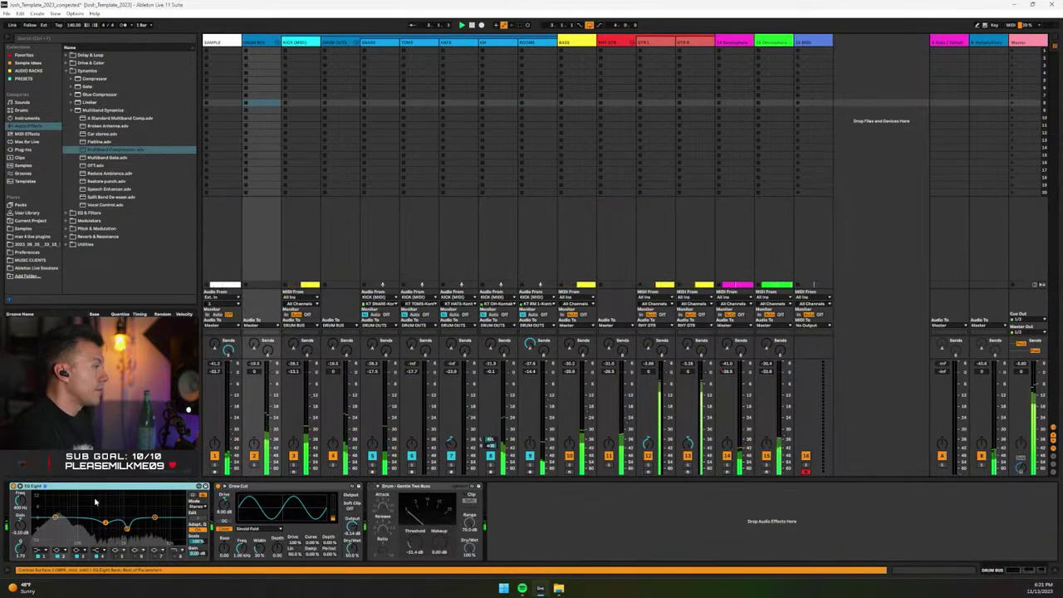
click(13, 488)
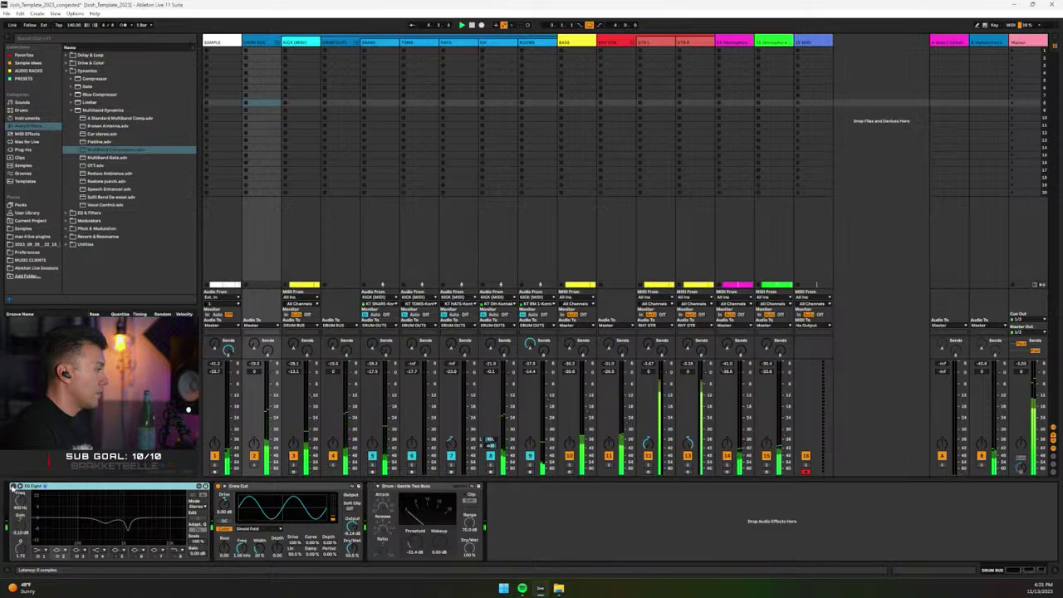
click(13, 487)
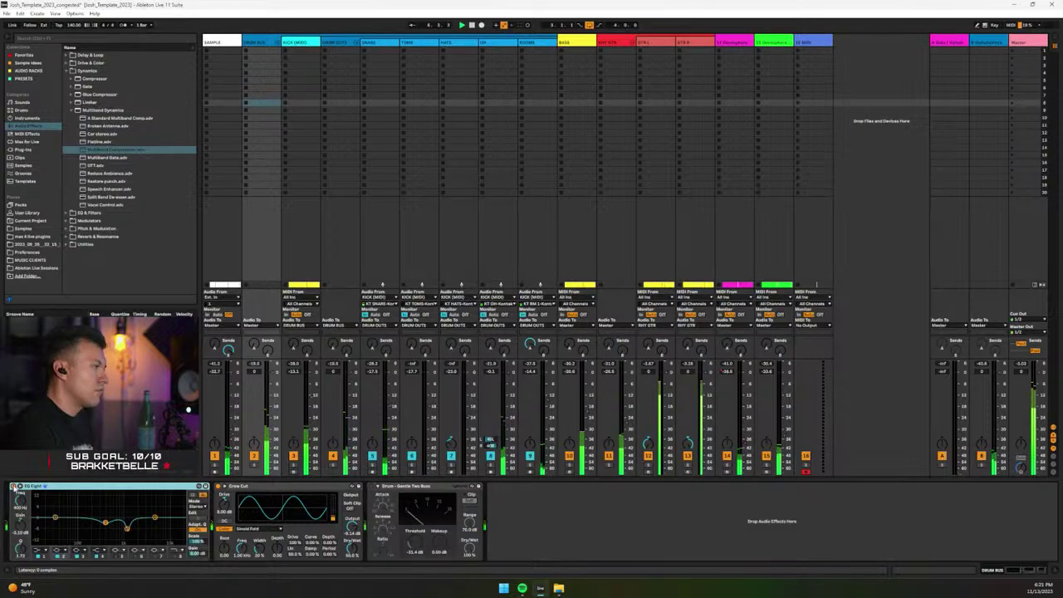
click(13, 487)
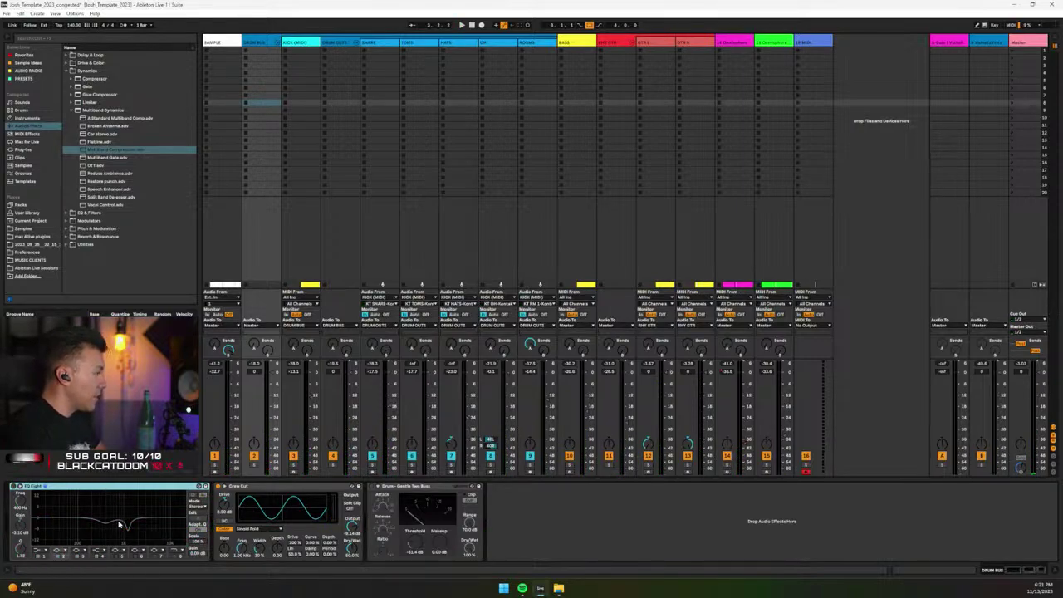
key(Delete)
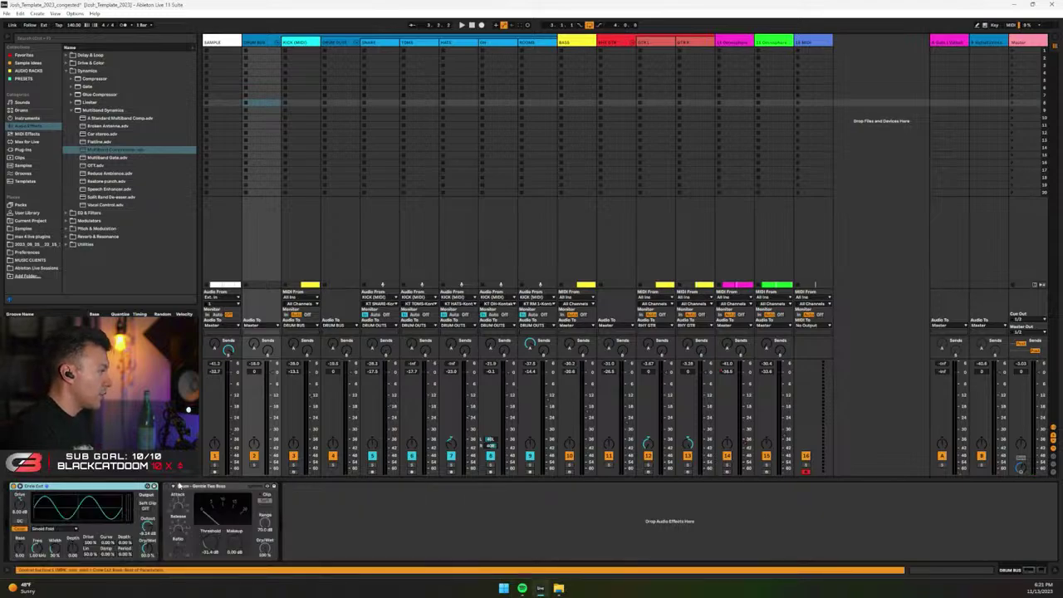
key(space)
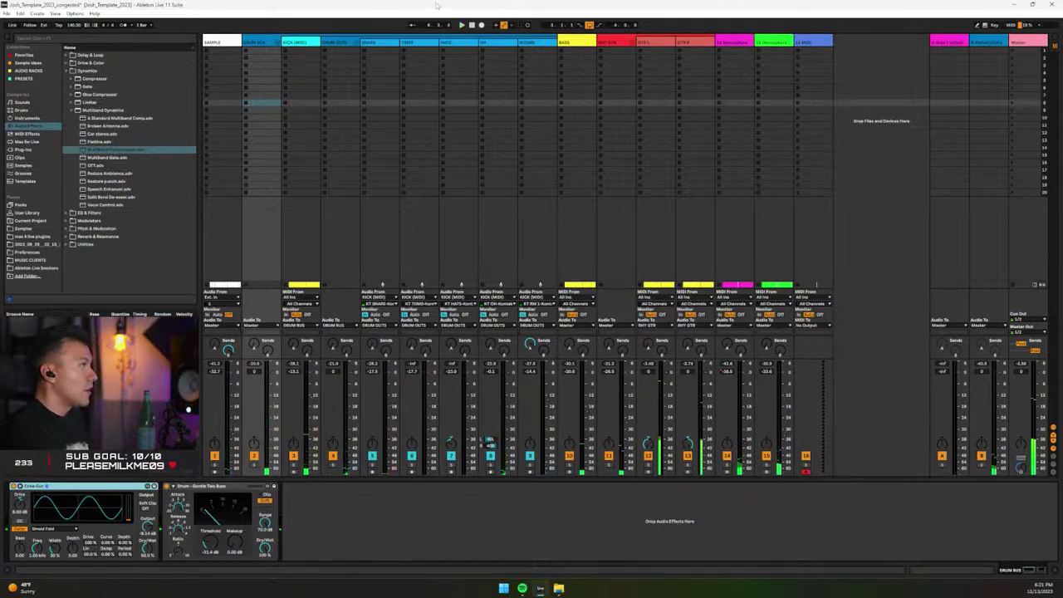
key(ctrl+s)
Look over the Arrangement and inspect the device chains of DRUM OUTS, KICK (MIDI) and DRUM BUS in the mixer.
key(Tab)
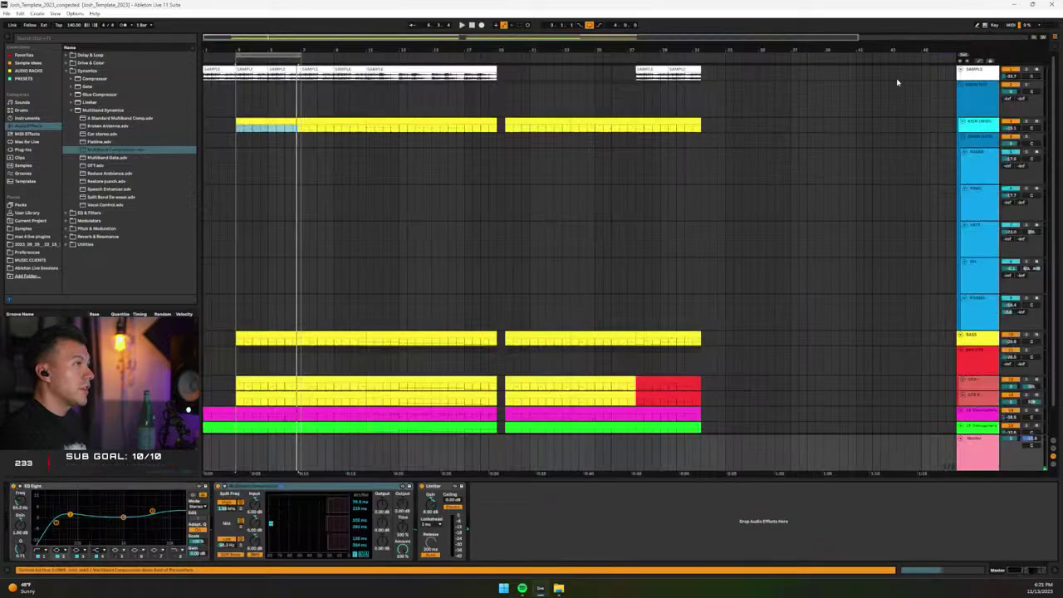
key(Tab)
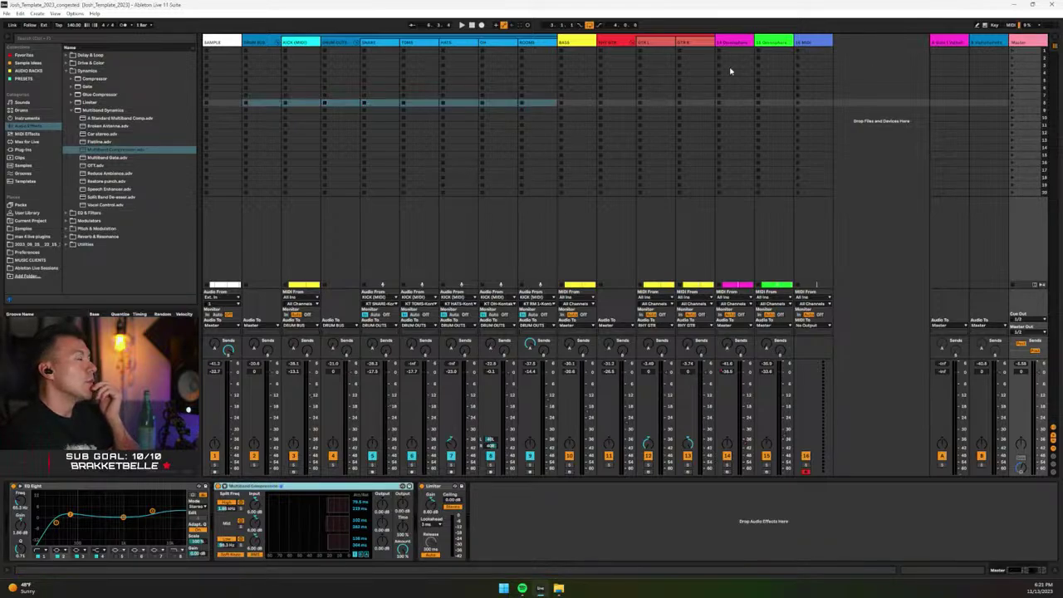
click(338, 42)
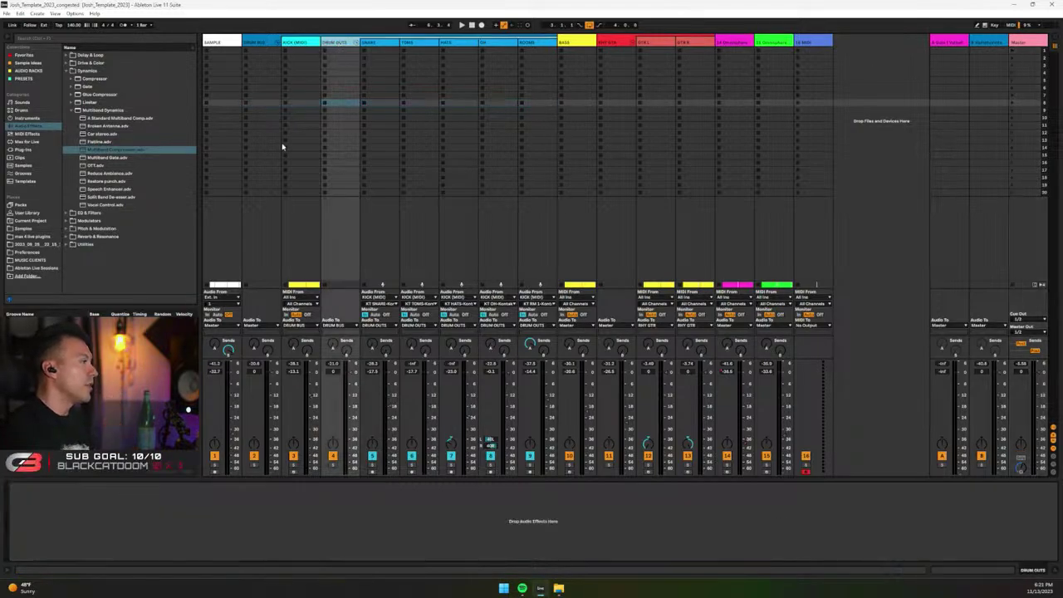
click(301, 43)
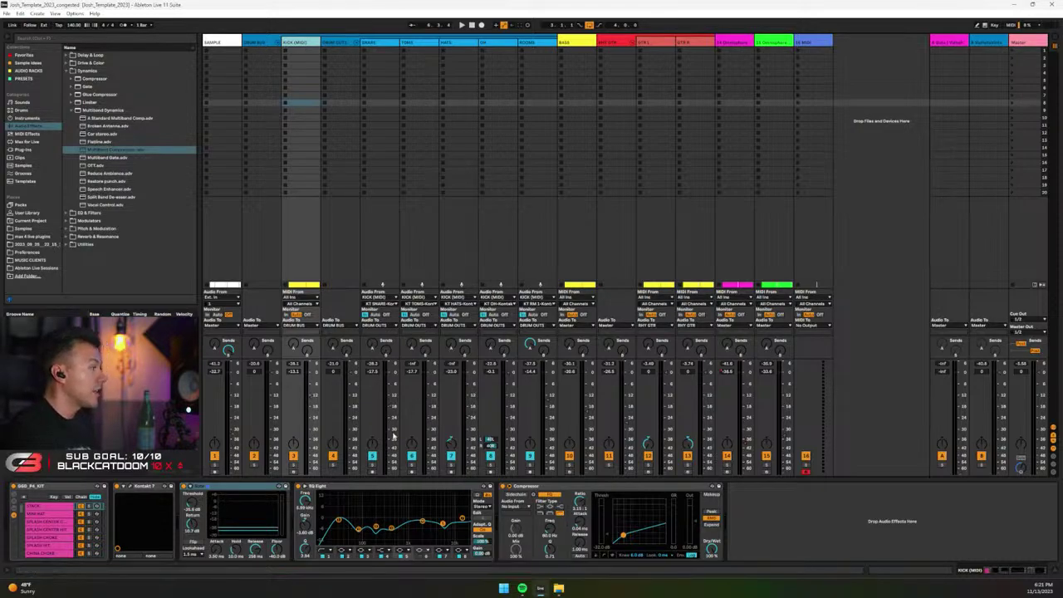
click(261, 44)
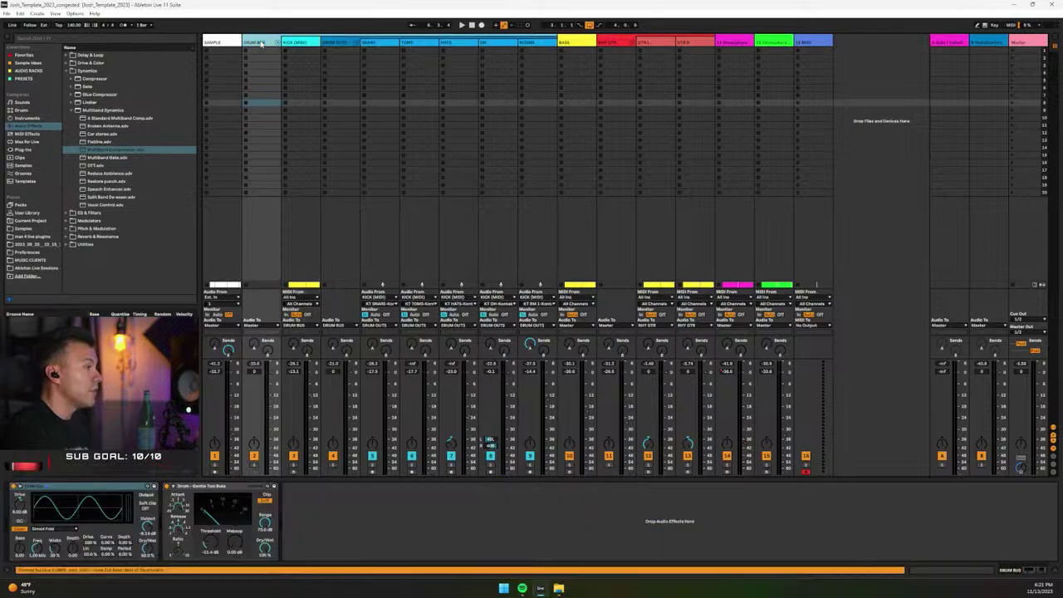
Audition BASS soloed, cut its EQ Eight to about -3.4 dB near 344 Hz, recheck it in the mix and save the set.
key(space)
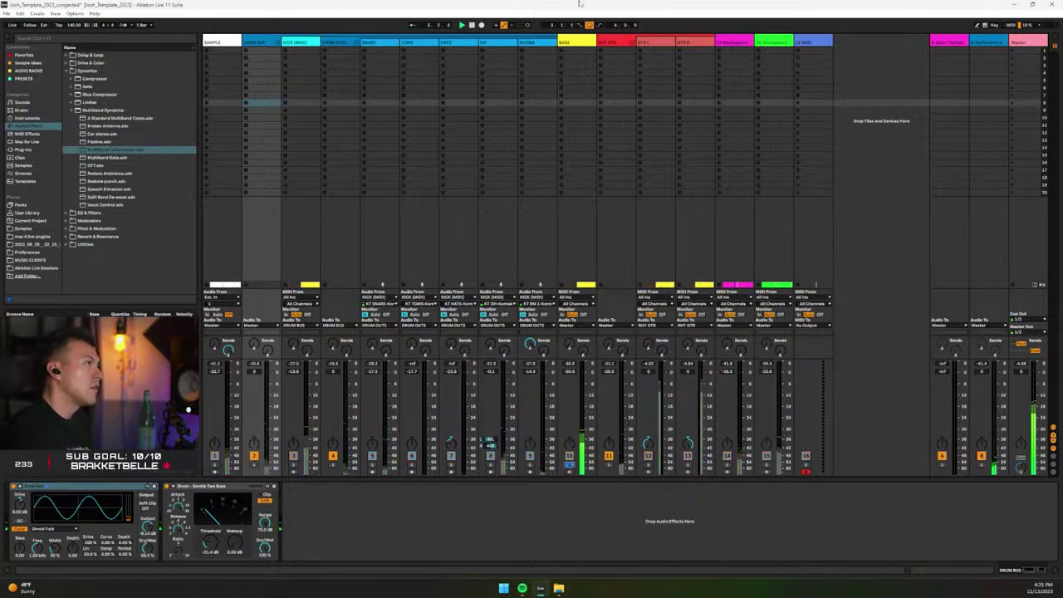
click(581, 266)
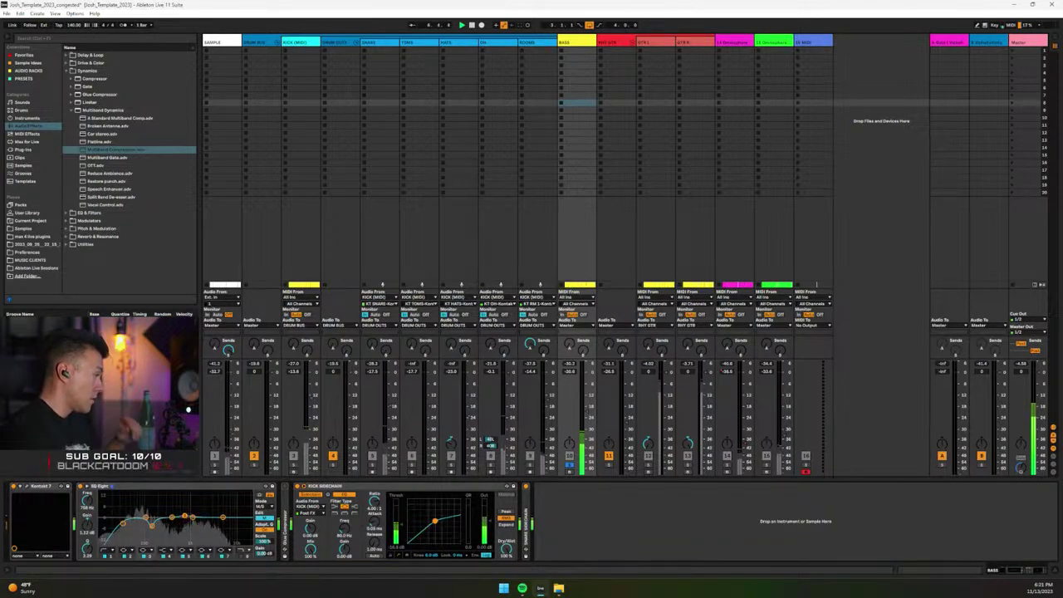
drag(172, 518, 170, 523)
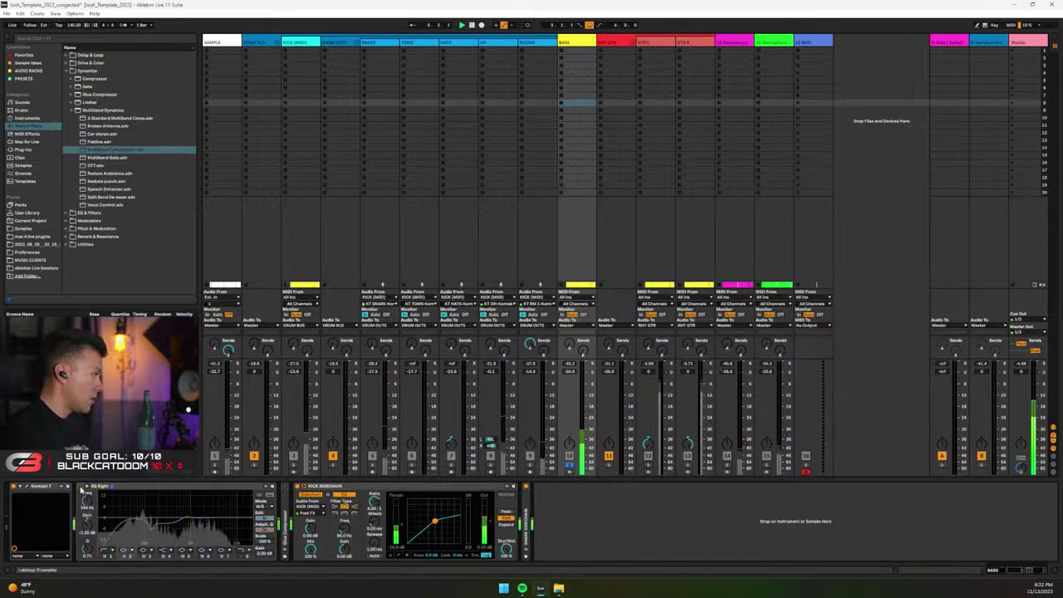
click(566, 465)
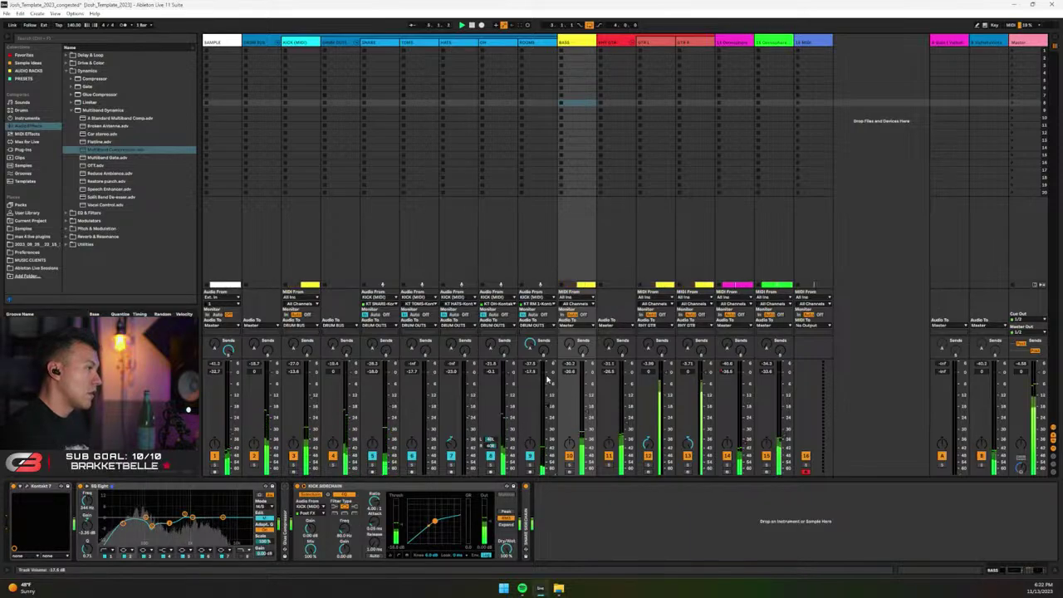
key(ctrl+s)
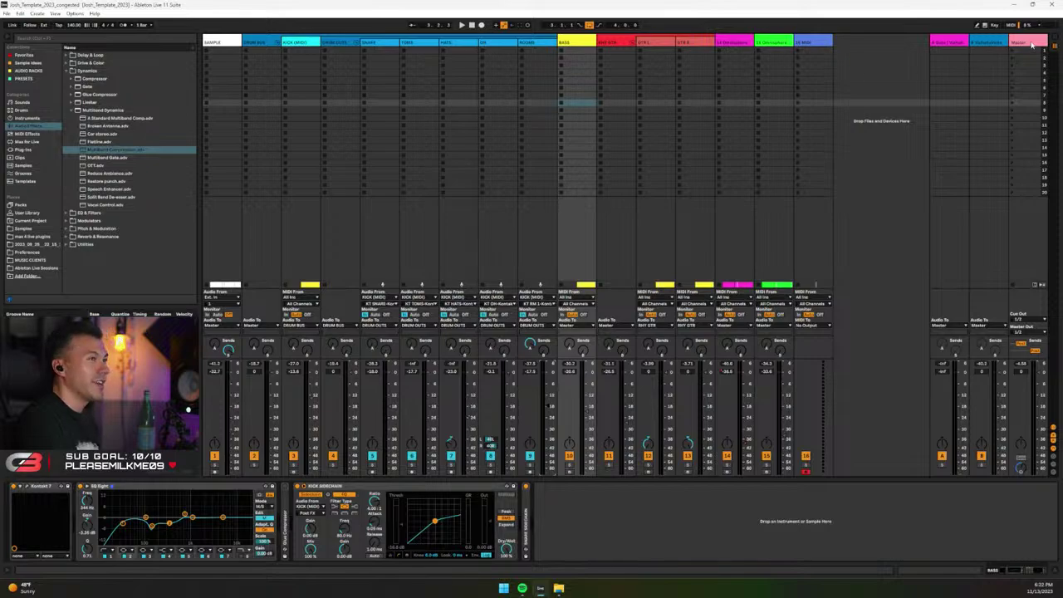
Play back the full mix and inspect the SNARE track's device chain.
key(space)
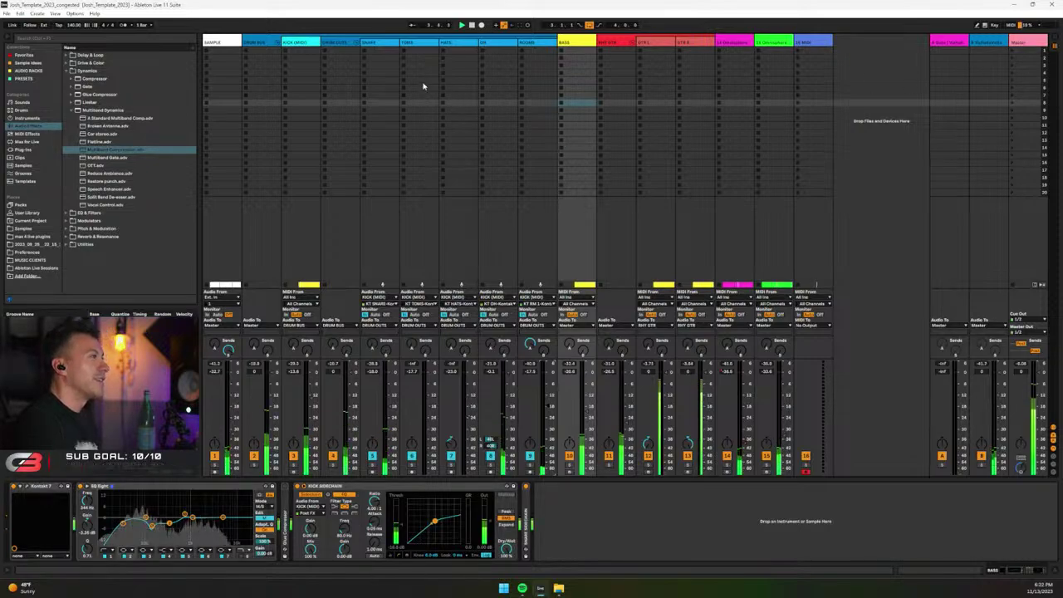
click(371, 42)
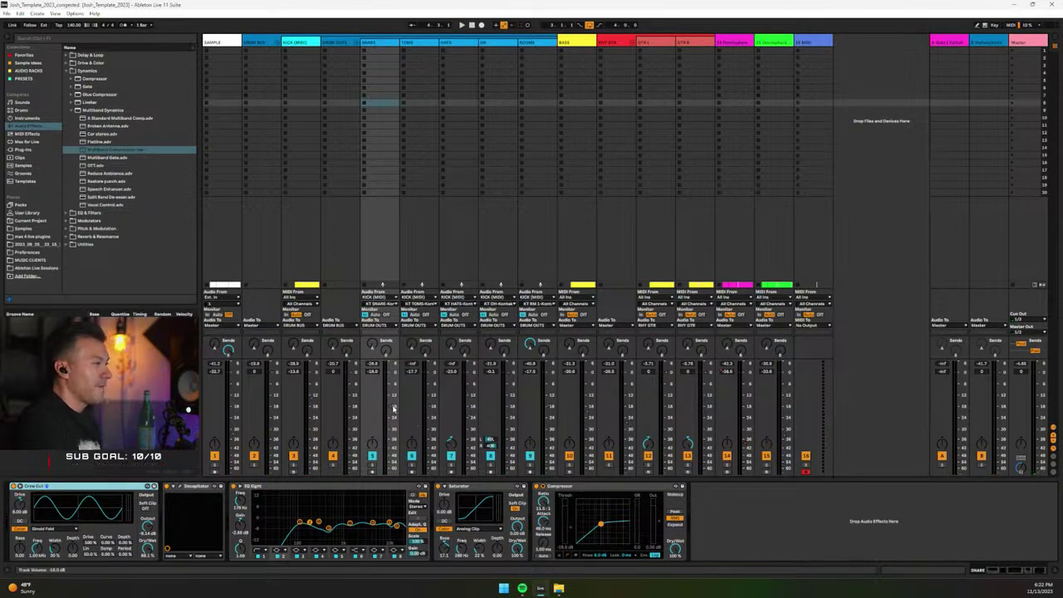
click(376, 43)
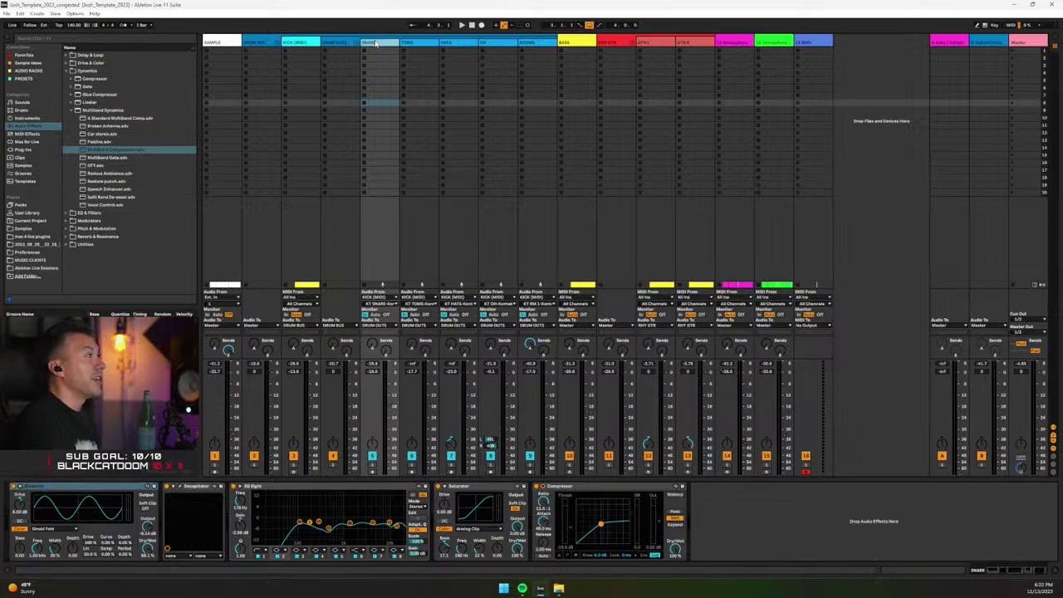
Collapse the Multiband Dynamics presets and audition the mix with the Master level lowered to about -30 dB.
click(72, 111)
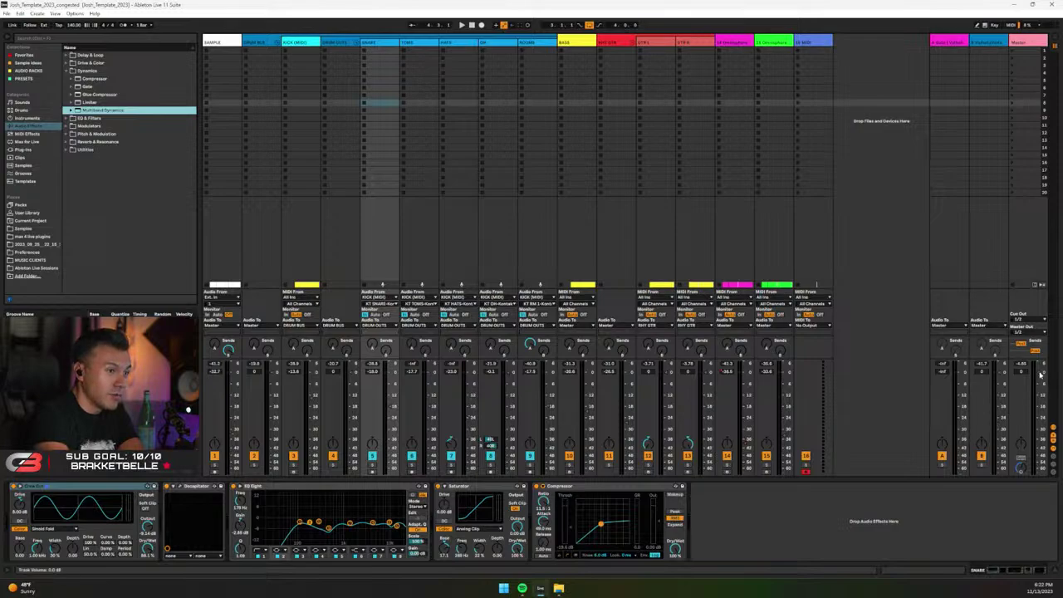
drag(1038, 372, 1039, 420)
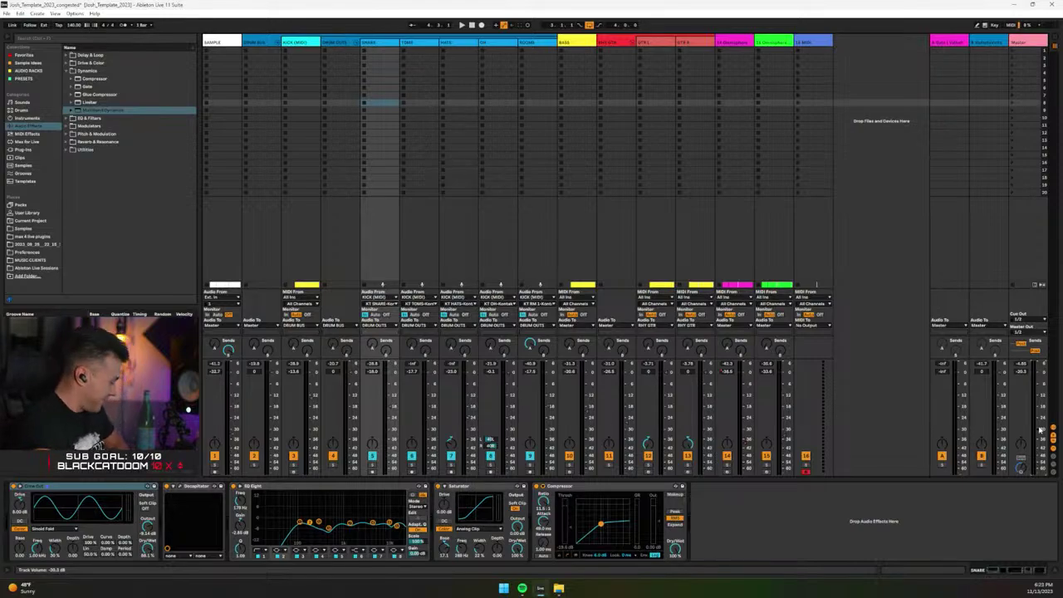
key(space)
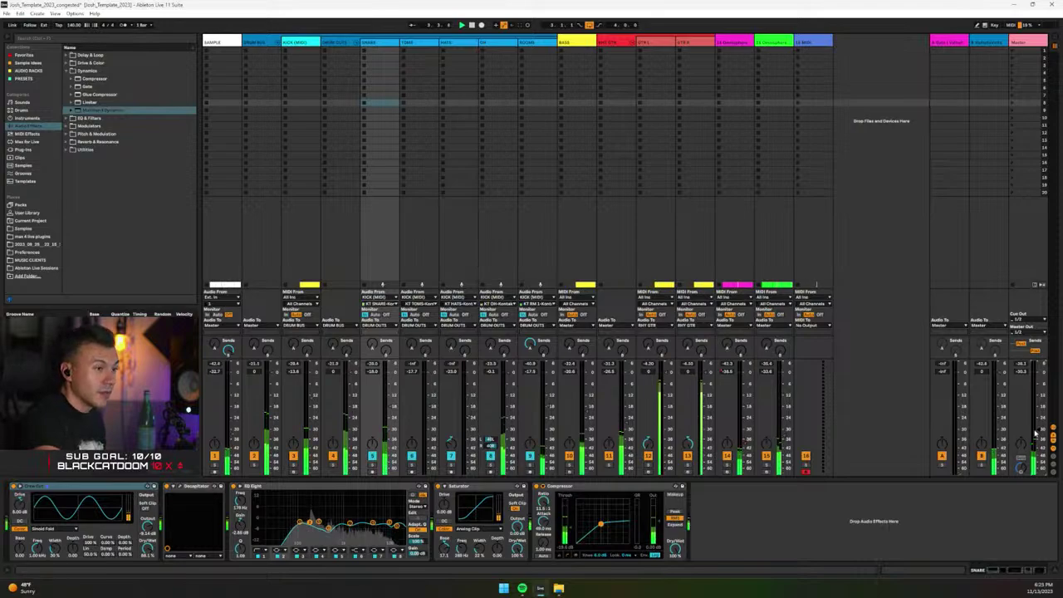